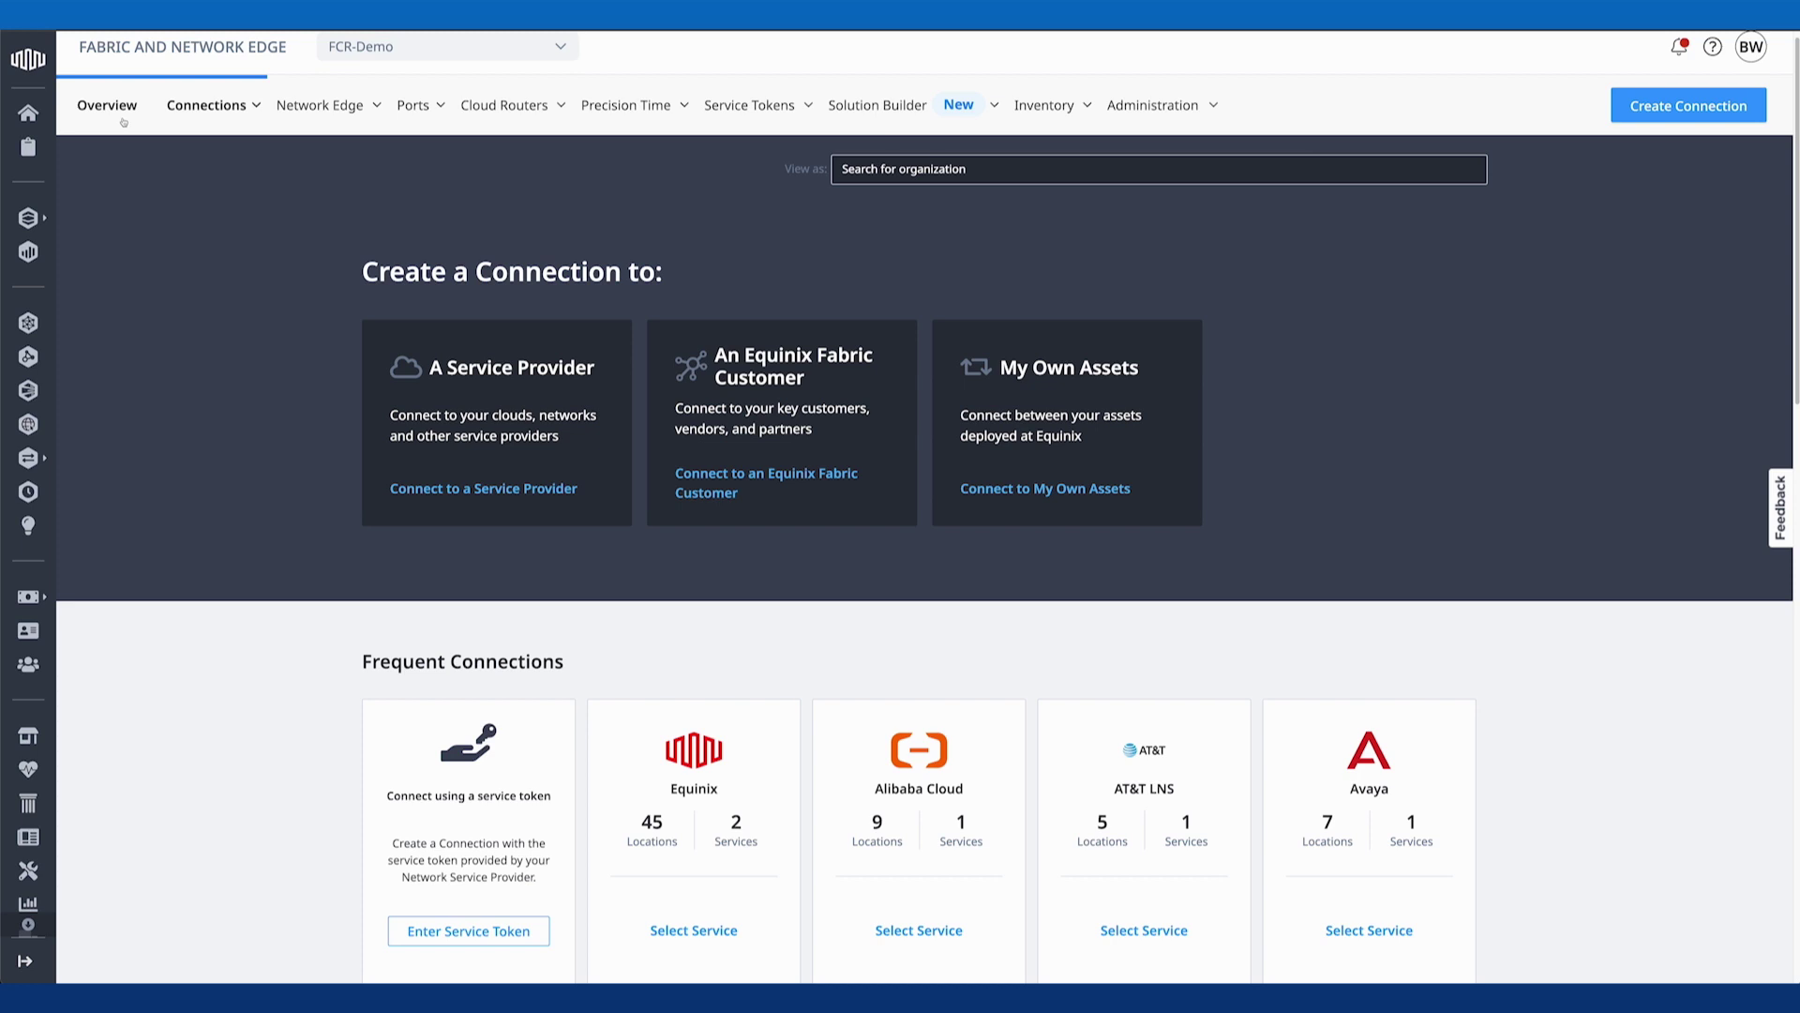
# - Start a Quick Connect to Google Cloud Platform from Connections > Create Connection
pyautogui.click(206, 105)
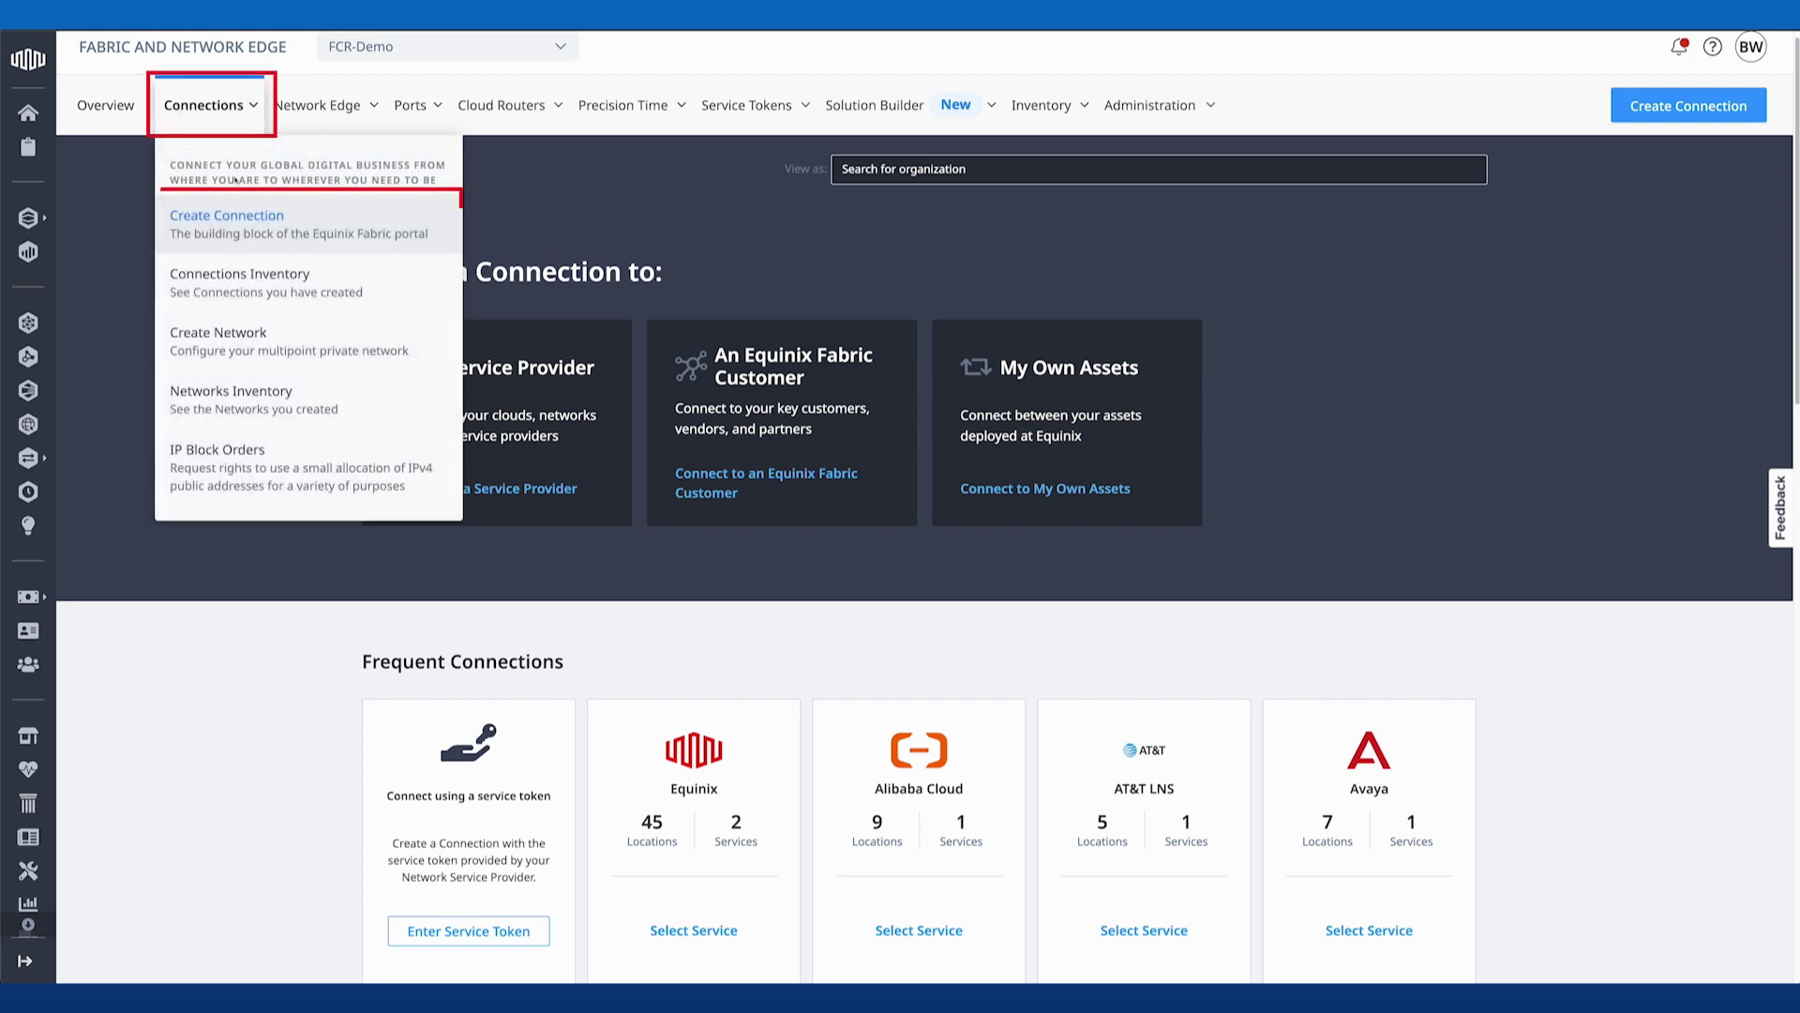
pyautogui.click(231, 219)
pyautogui.scroll(-8, 367, 452)
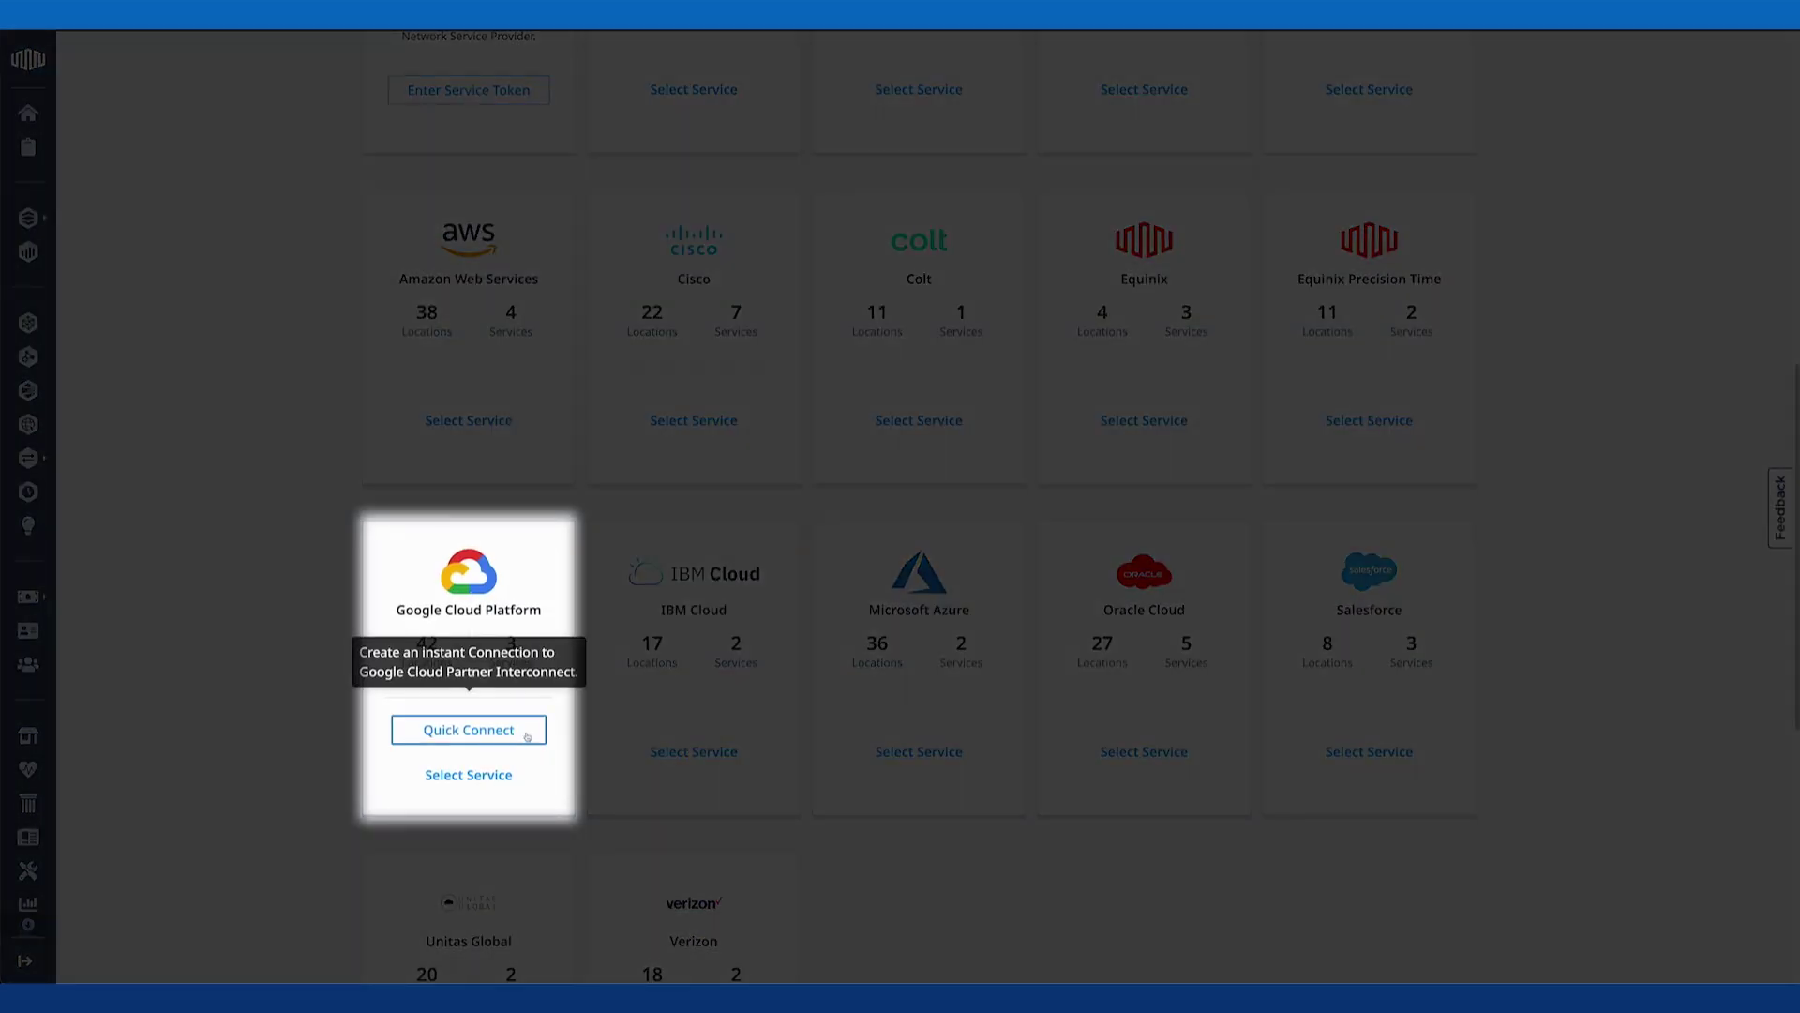
pyautogui.click(527, 736)
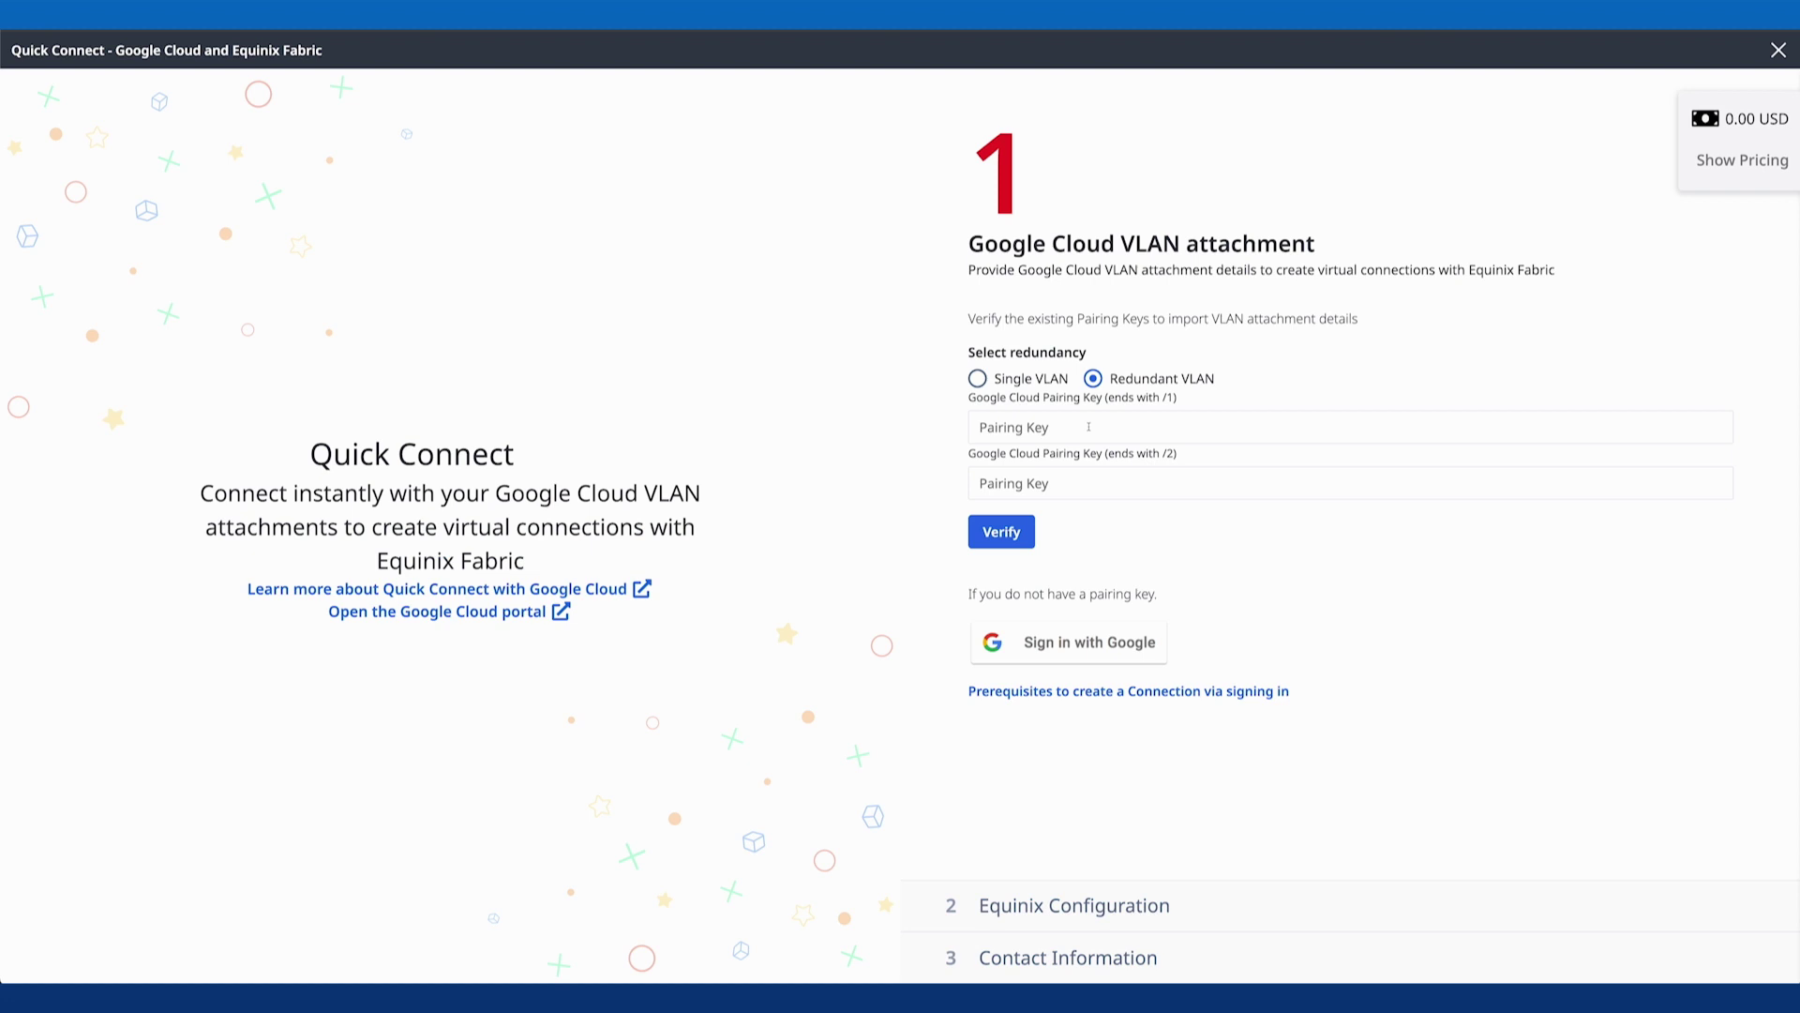
# - Paste the /1 and /2 Google Cloud pairing keys for the redundant VLAN and verify them
pyautogui.click(1094, 425)
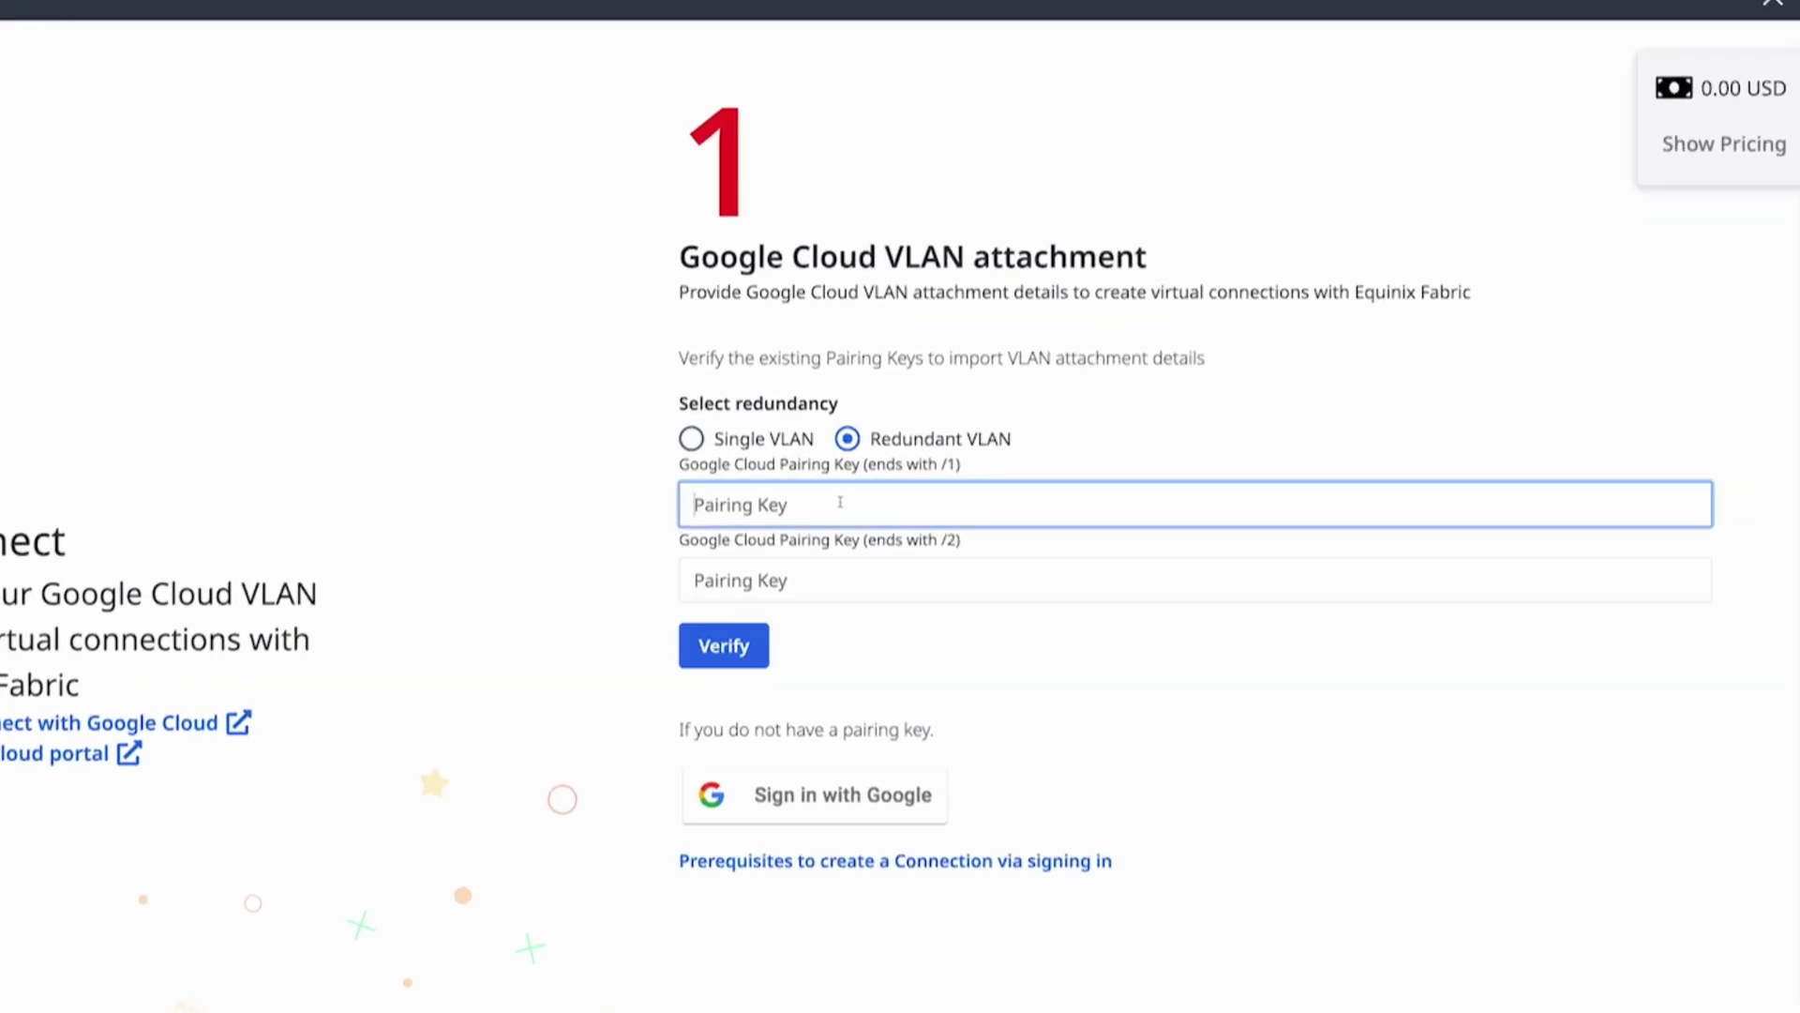
pyautogui.hotkey('ctrl', 'v')
pyautogui.click(1148, 572)
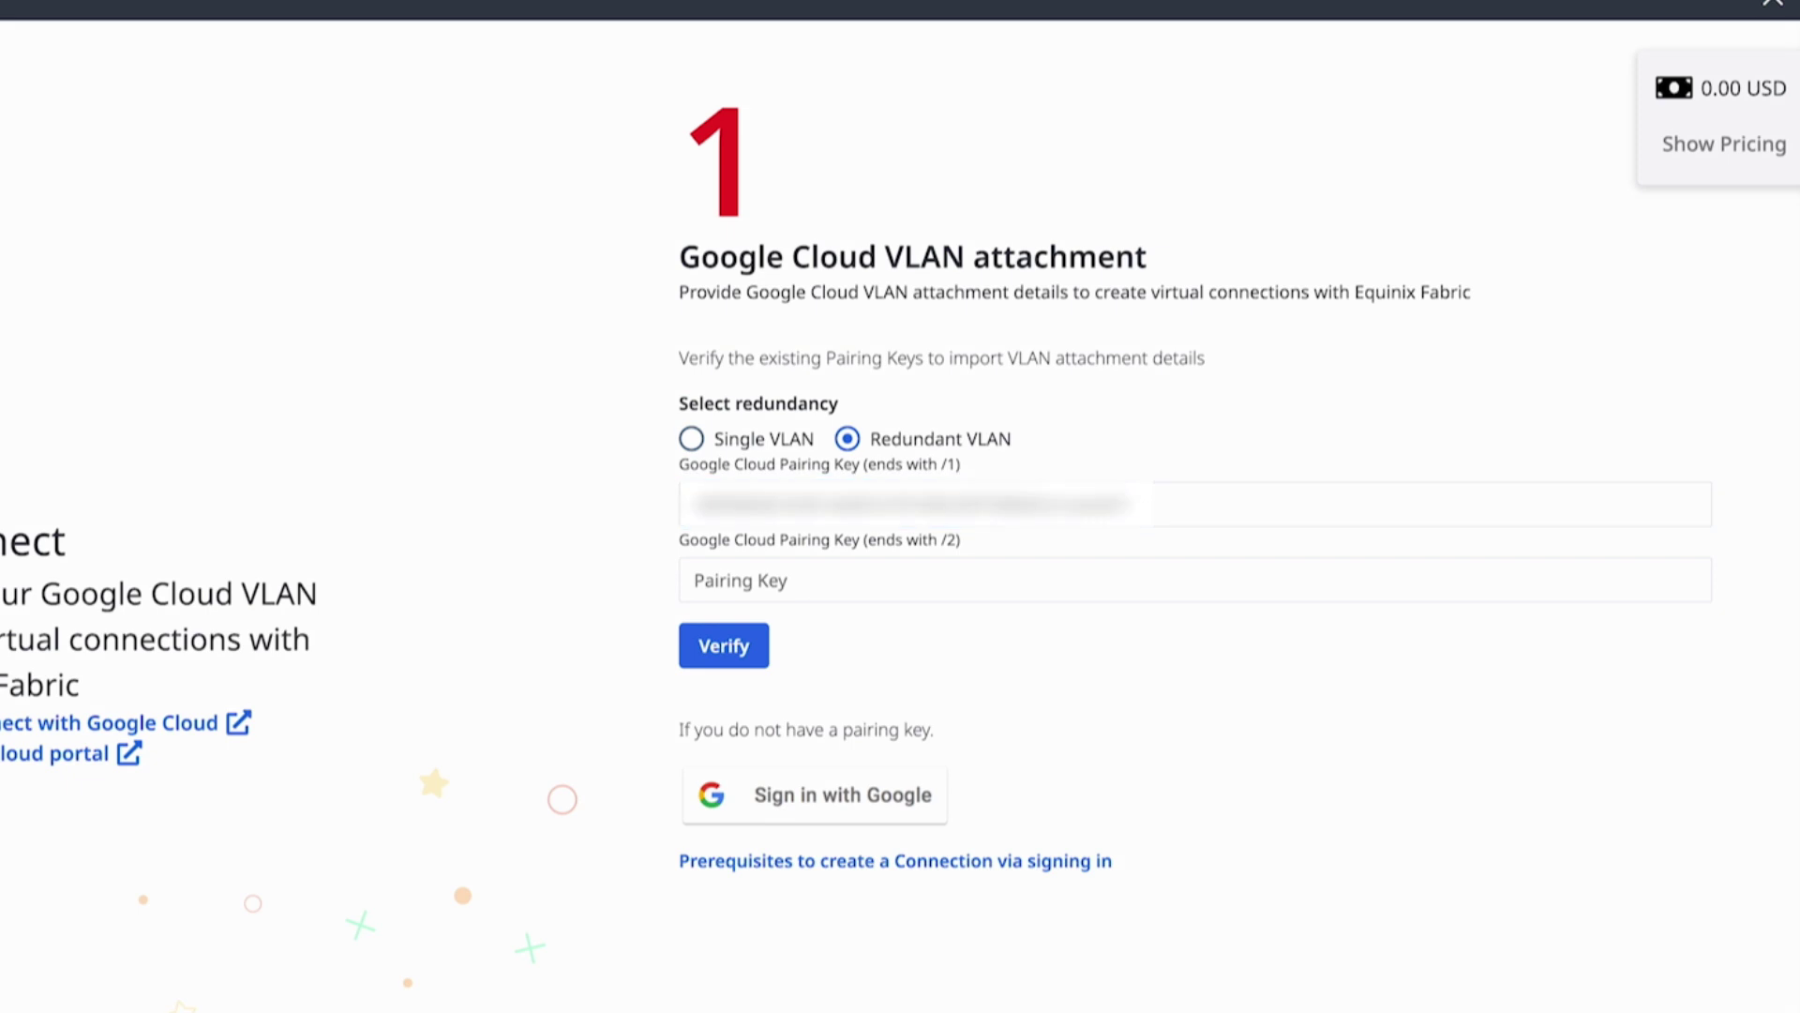
pyautogui.hotkey('ctrl', 'v')
pyautogui.click(719, 647)
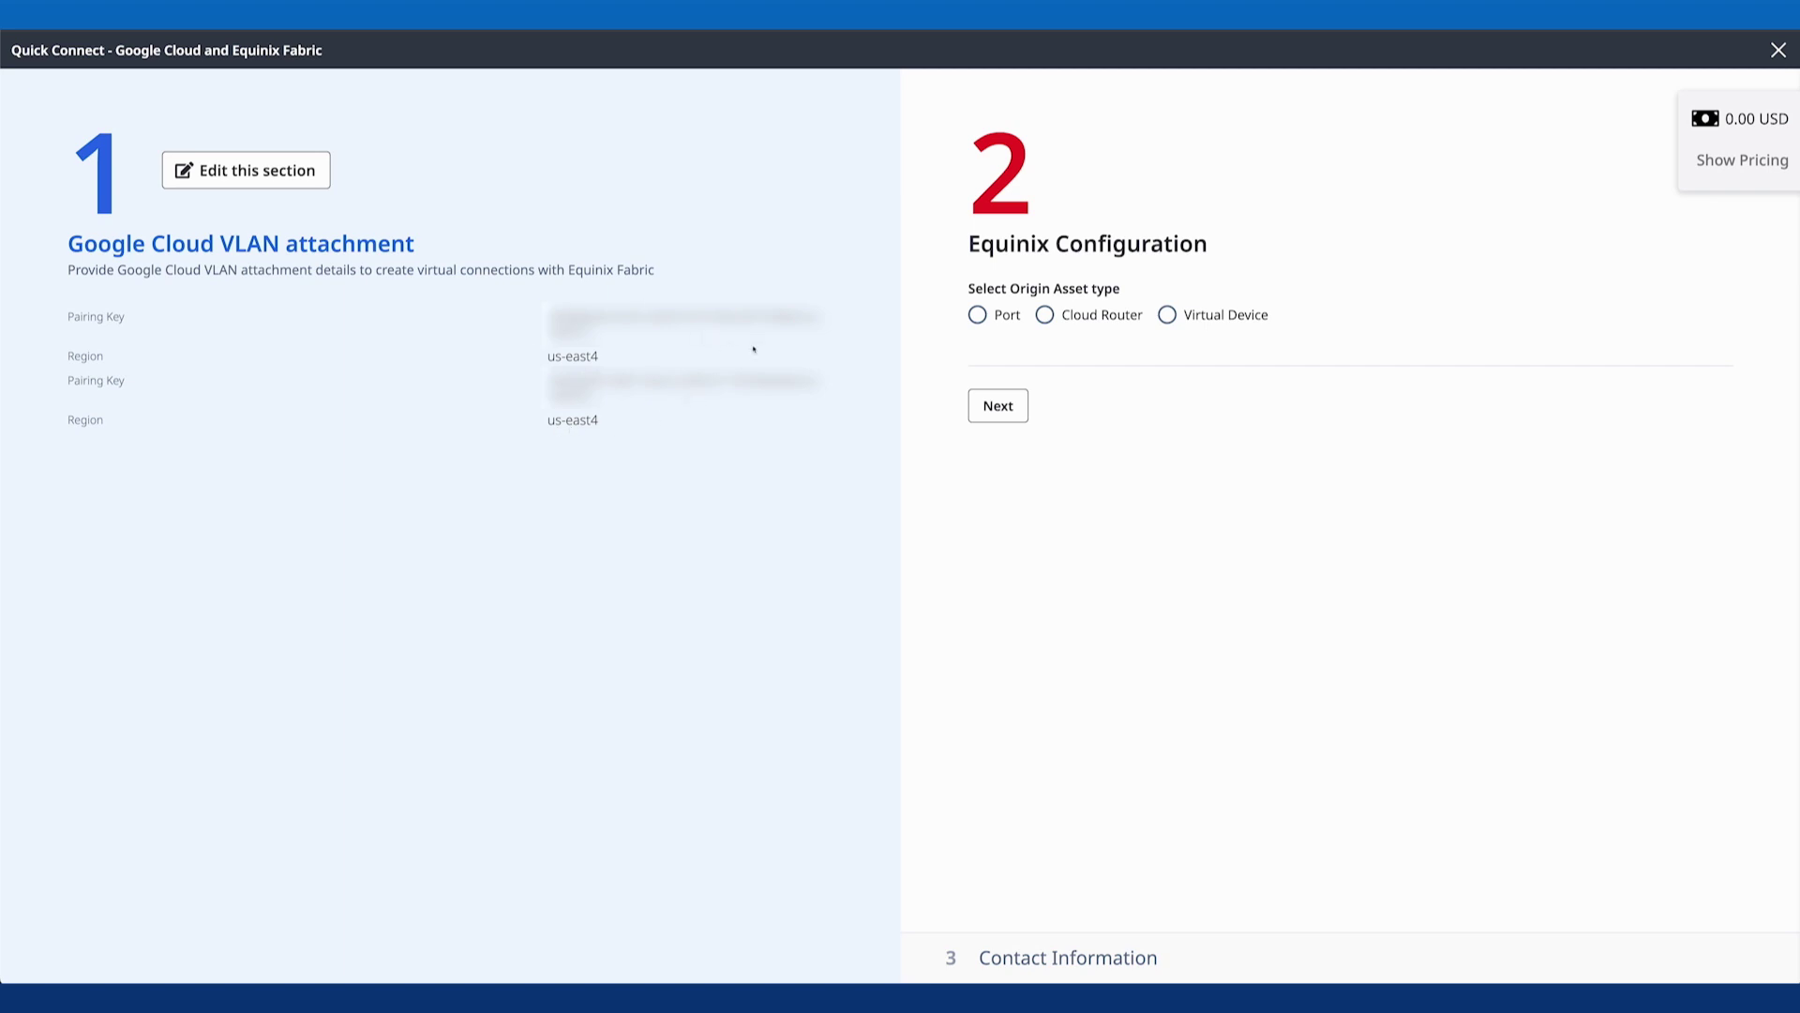
# - Set the origin to Cloud Router FCR-RF-Demo-02 in the Ashburn metro
pyautogui.click(1048, 319)
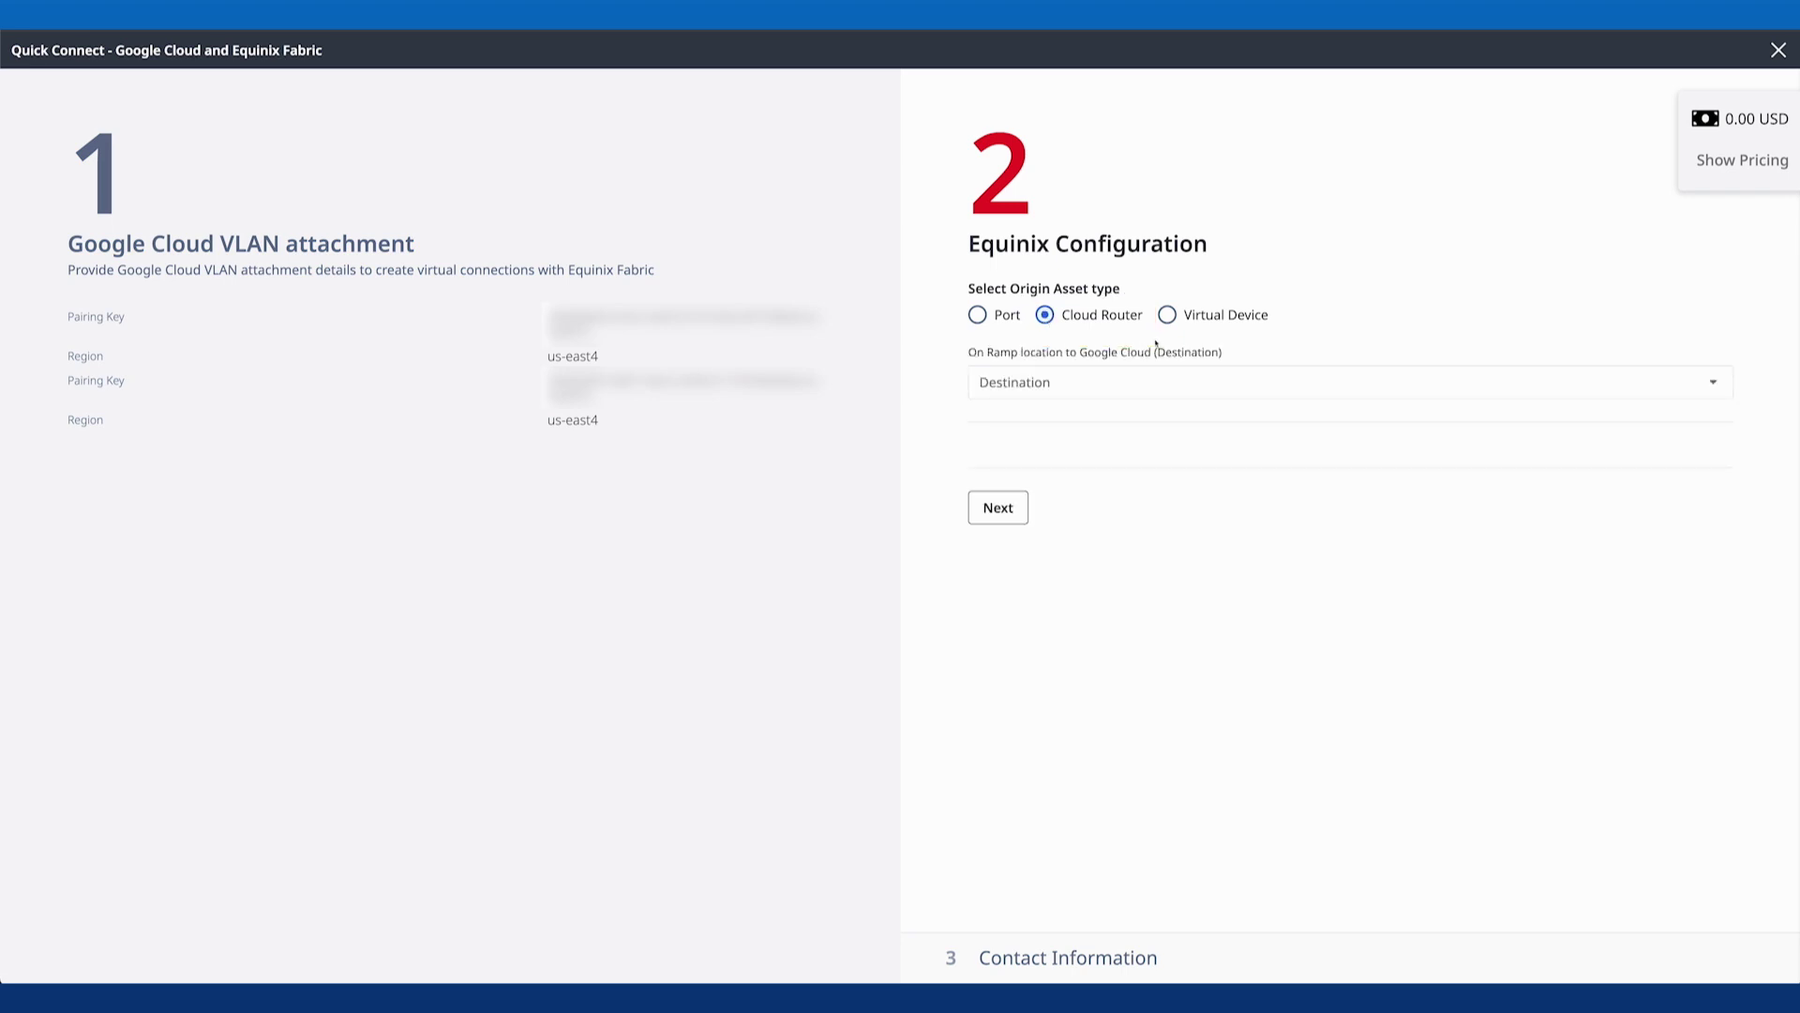
pyautogui.click(1095, 383)
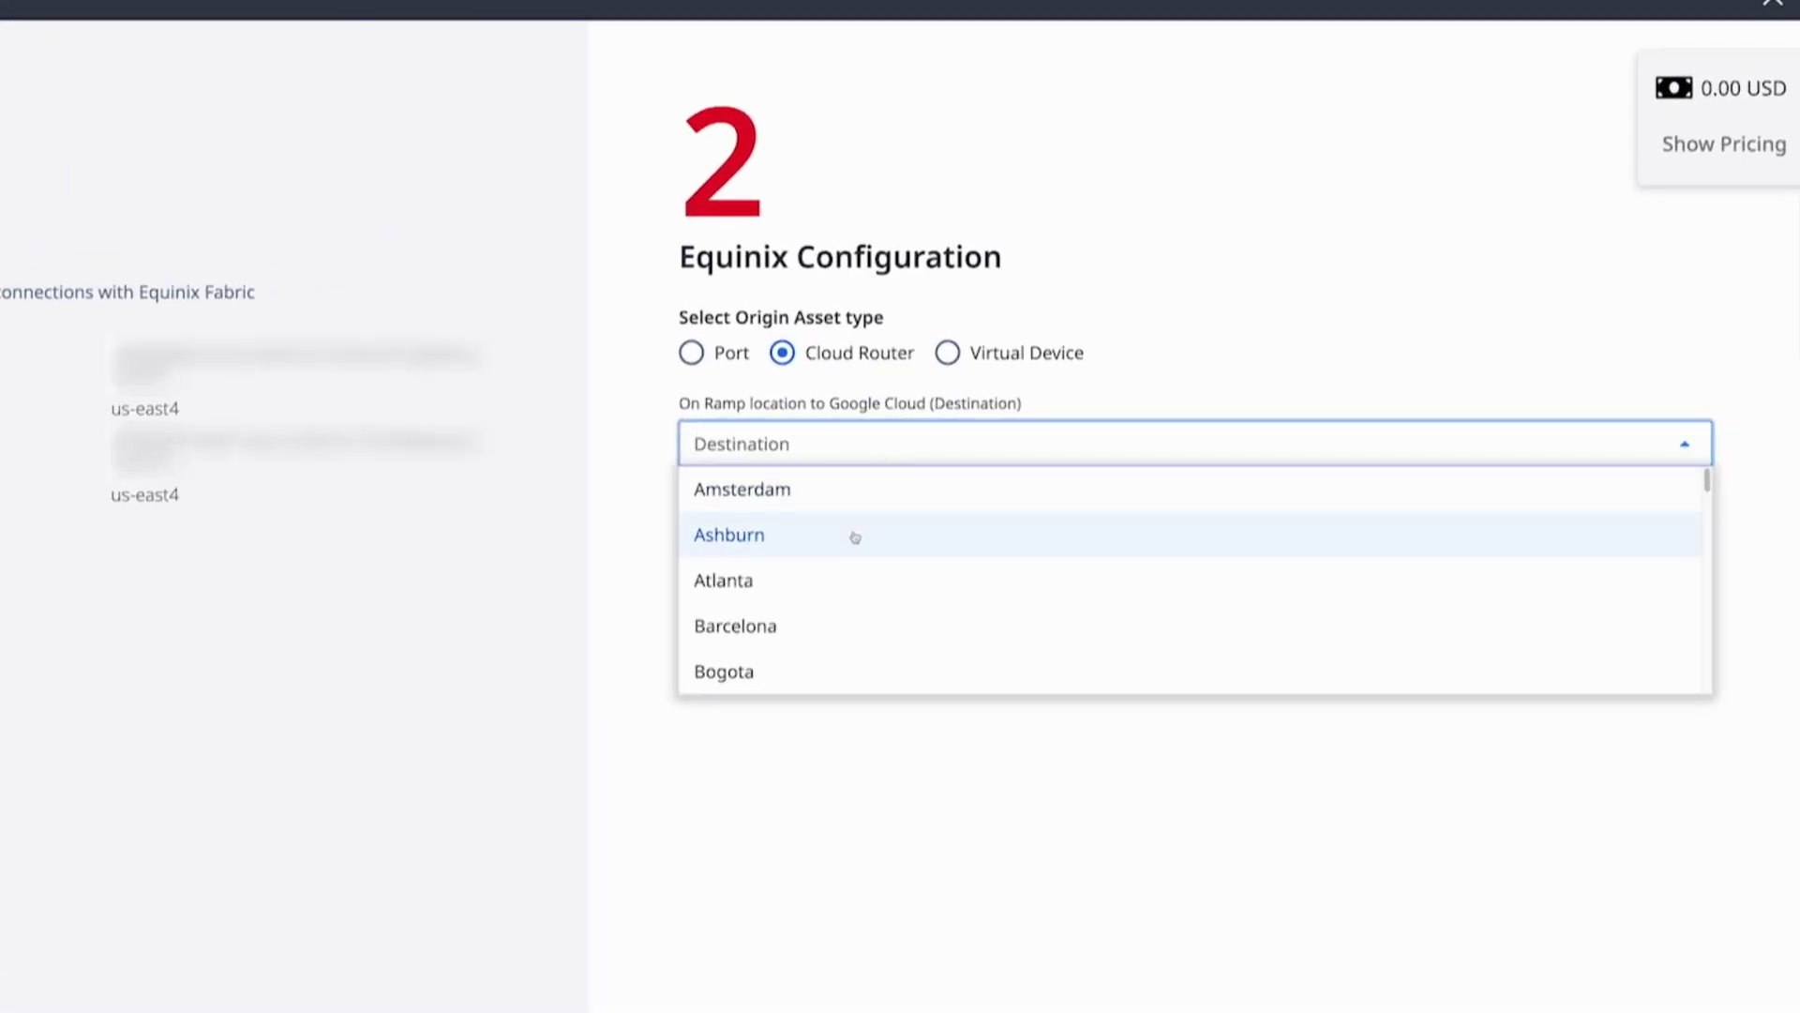
pyautogui.click(854, 537)
pyautogui.click(852, 567)
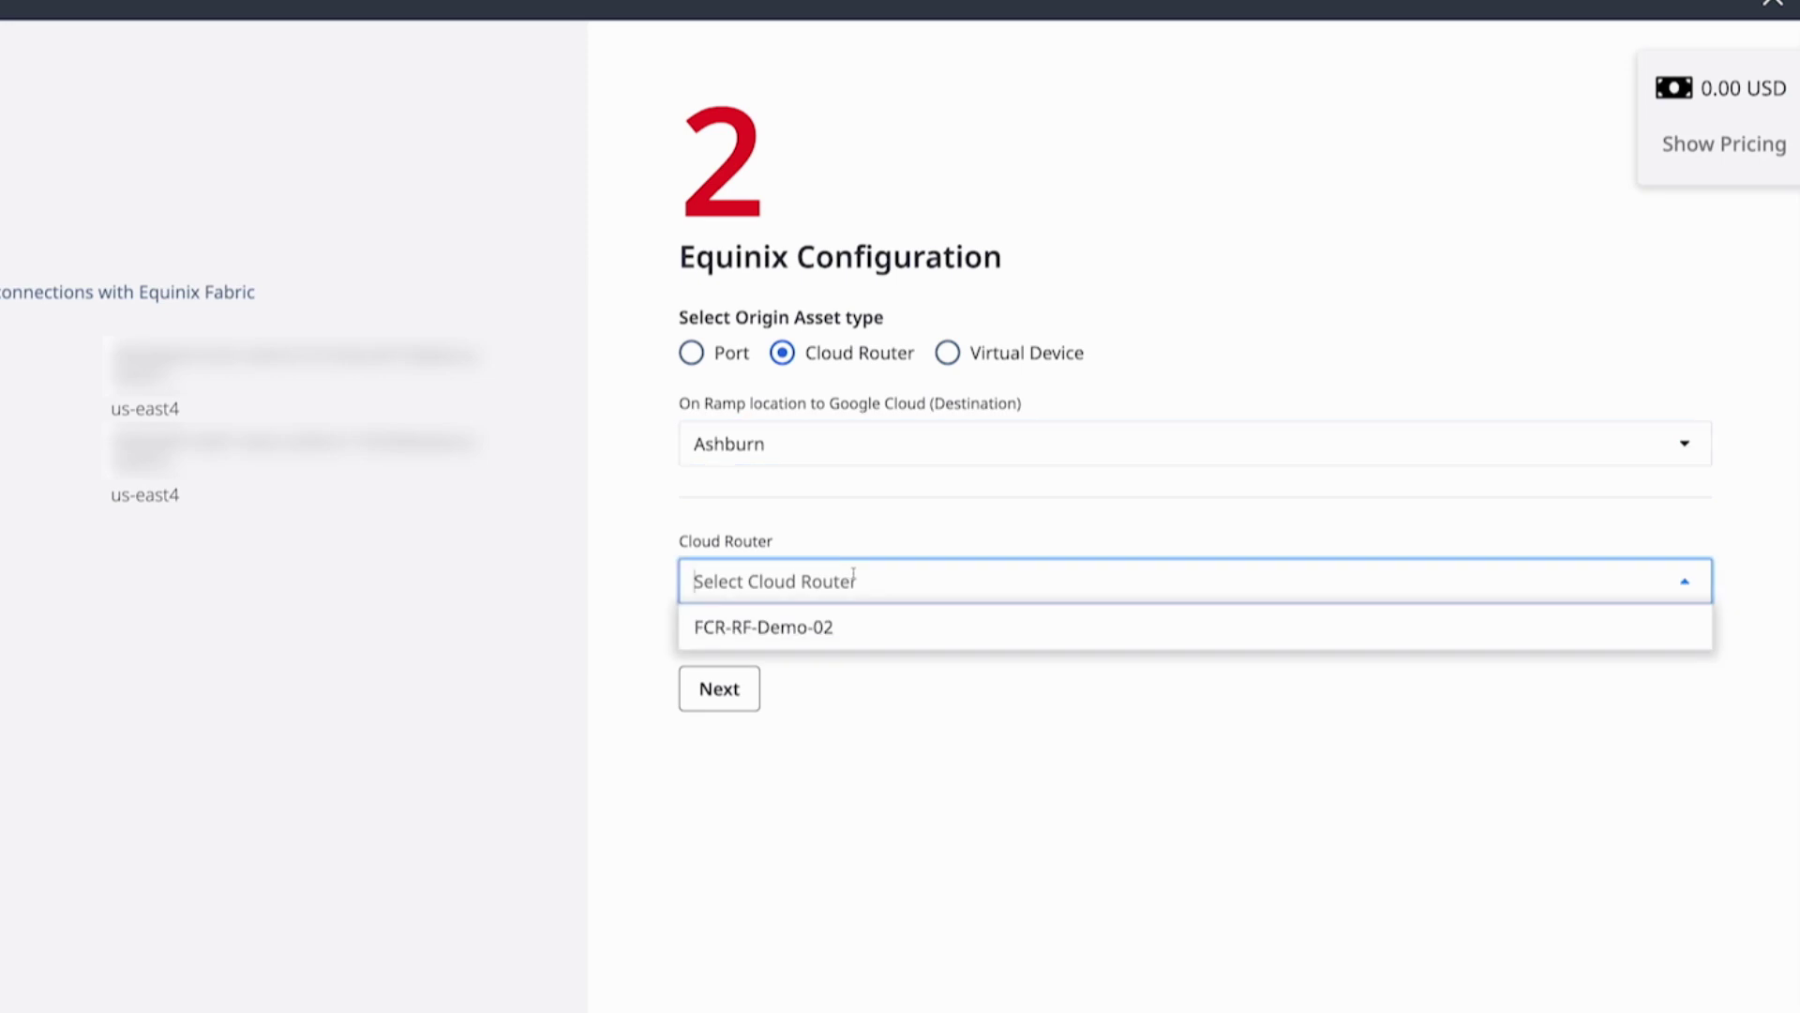
pyautogui.click(857, 635)
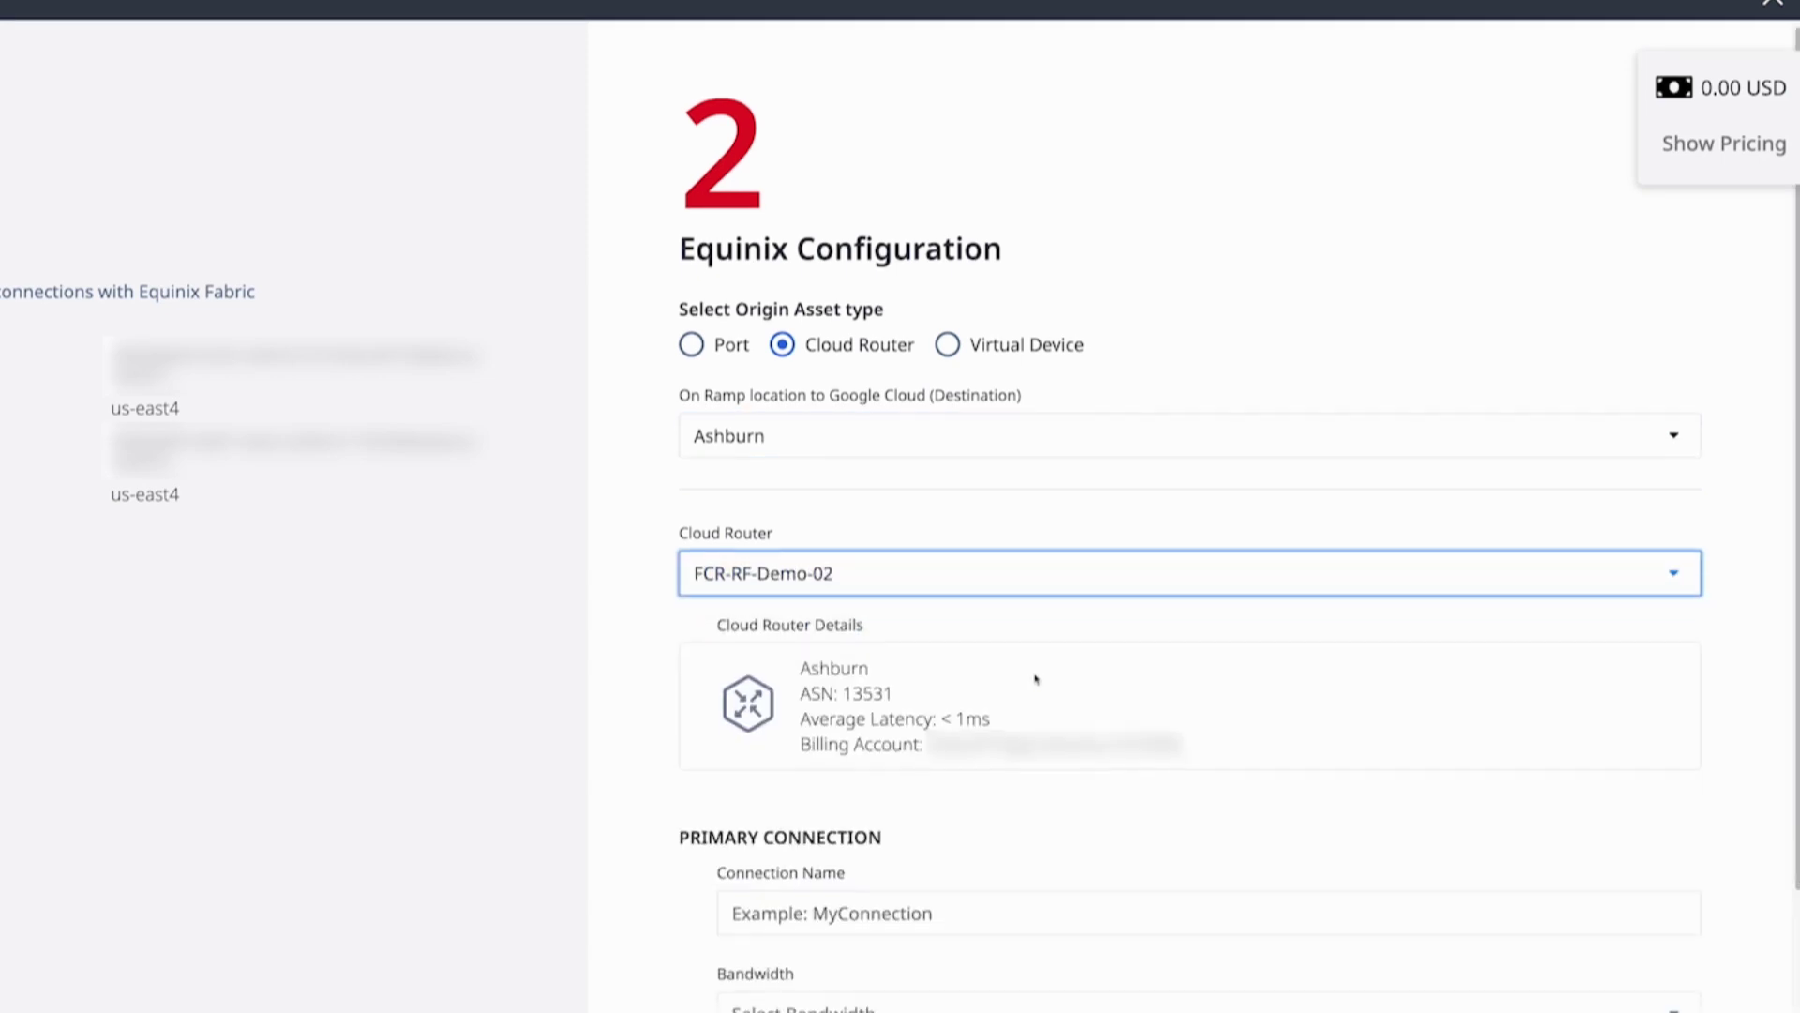
# - Name the primary connection BW-GCP-PRI
pyautogui.scroll(-4, 934, 547)
pyautogui.click(934, 547)
pyautogui.scroll(-1, 1204, 382)
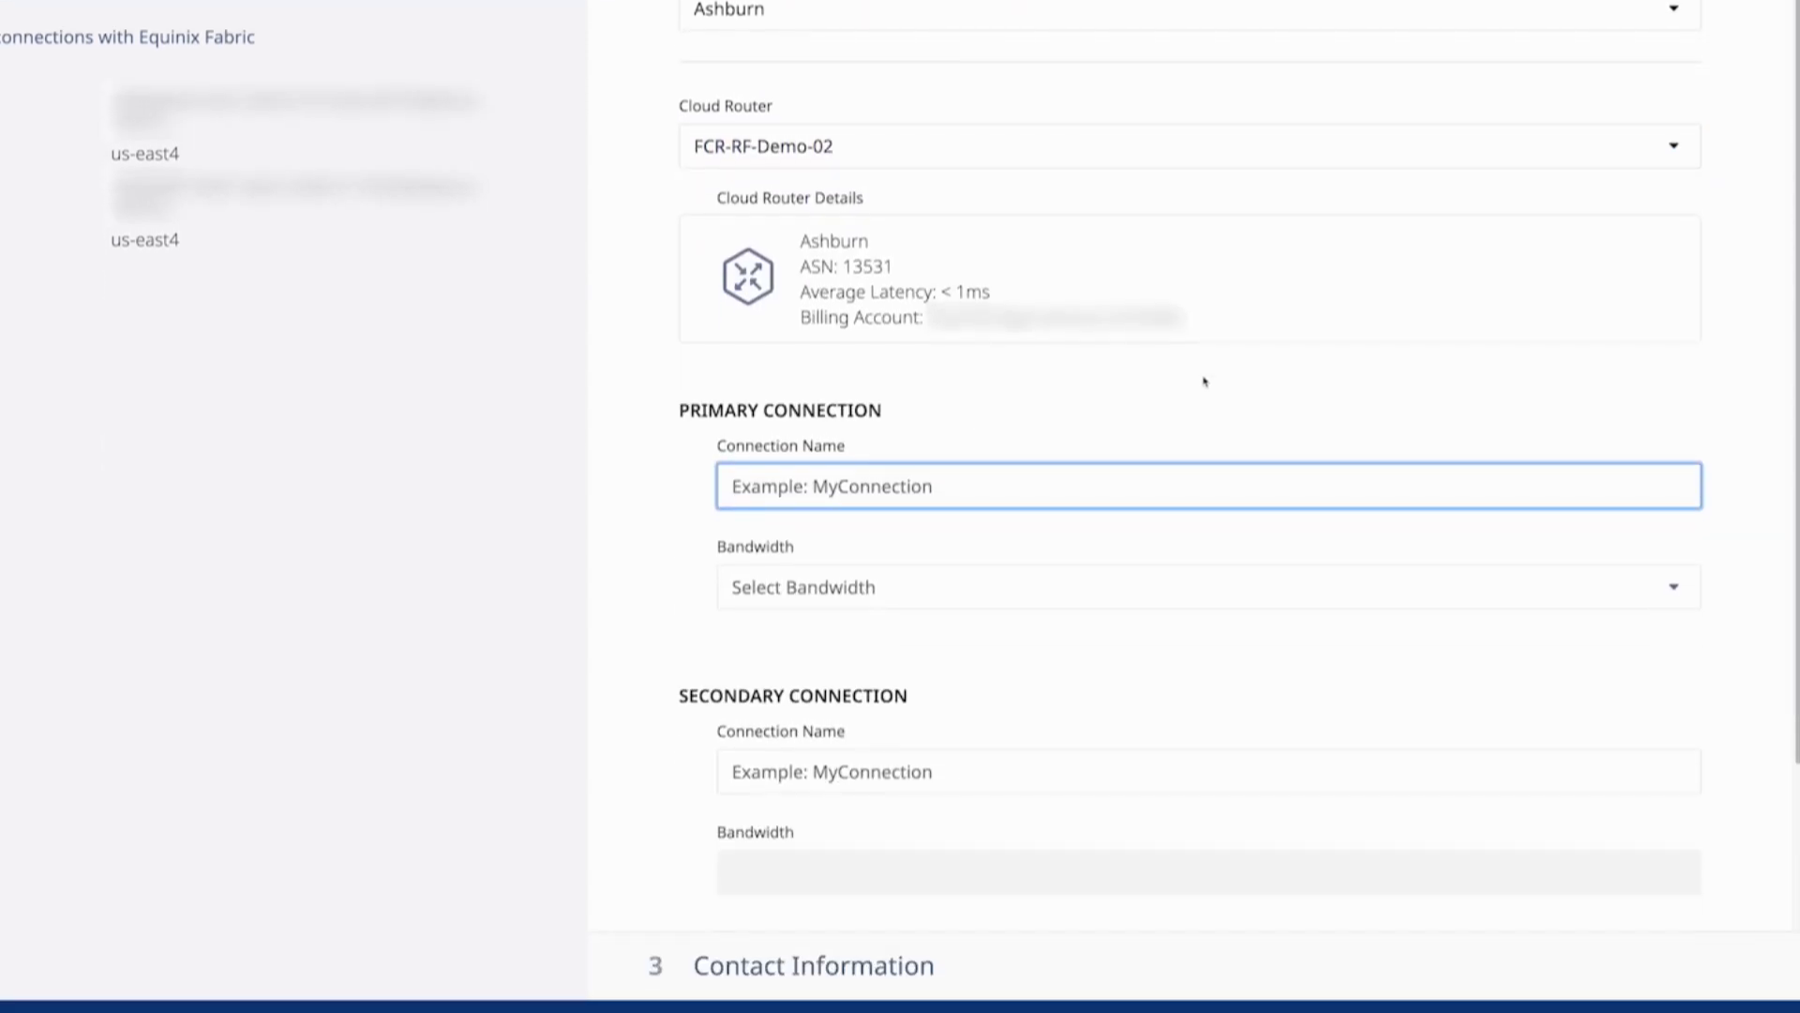
pyautogui.write('BW-GCP-PRI')
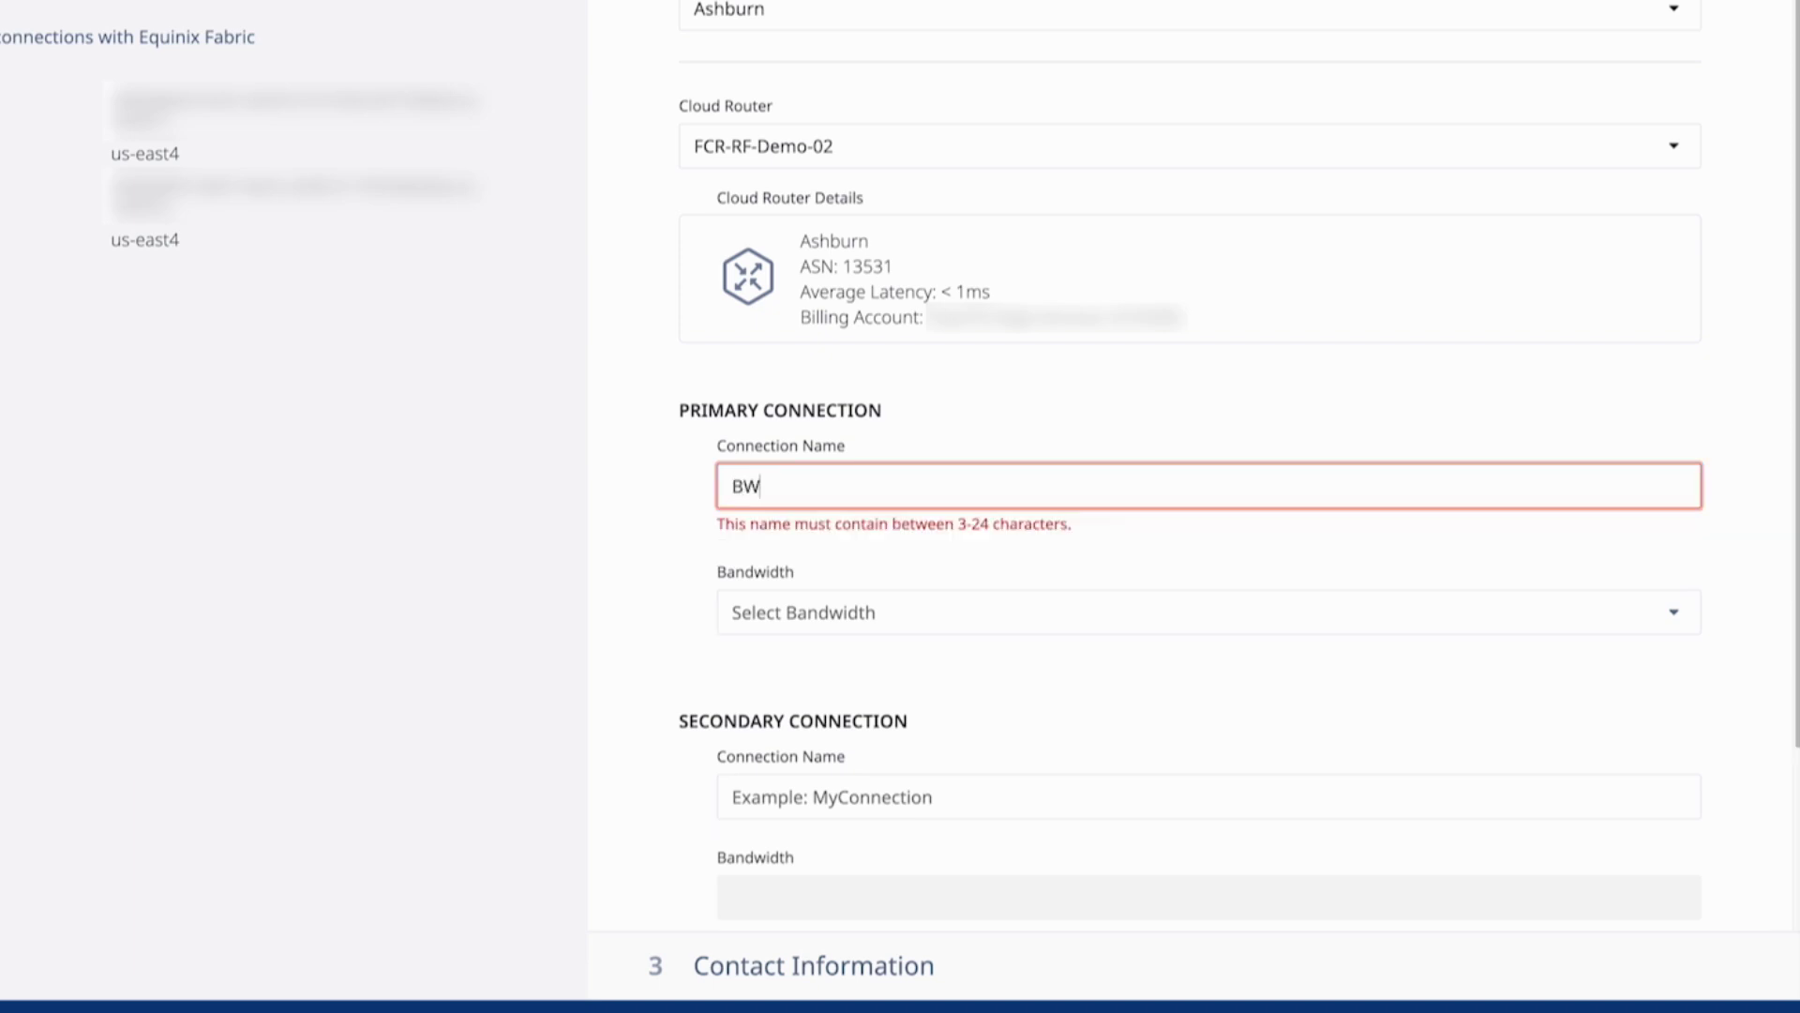
pyautogui.press('Tab')
pyautogui.write('BW-GCP-SEC')
# - Set bandwidth to 50 Mbps and name the secondary connection BW-GCP-SEC
pyautogui.scroll(-1, 758, 533)
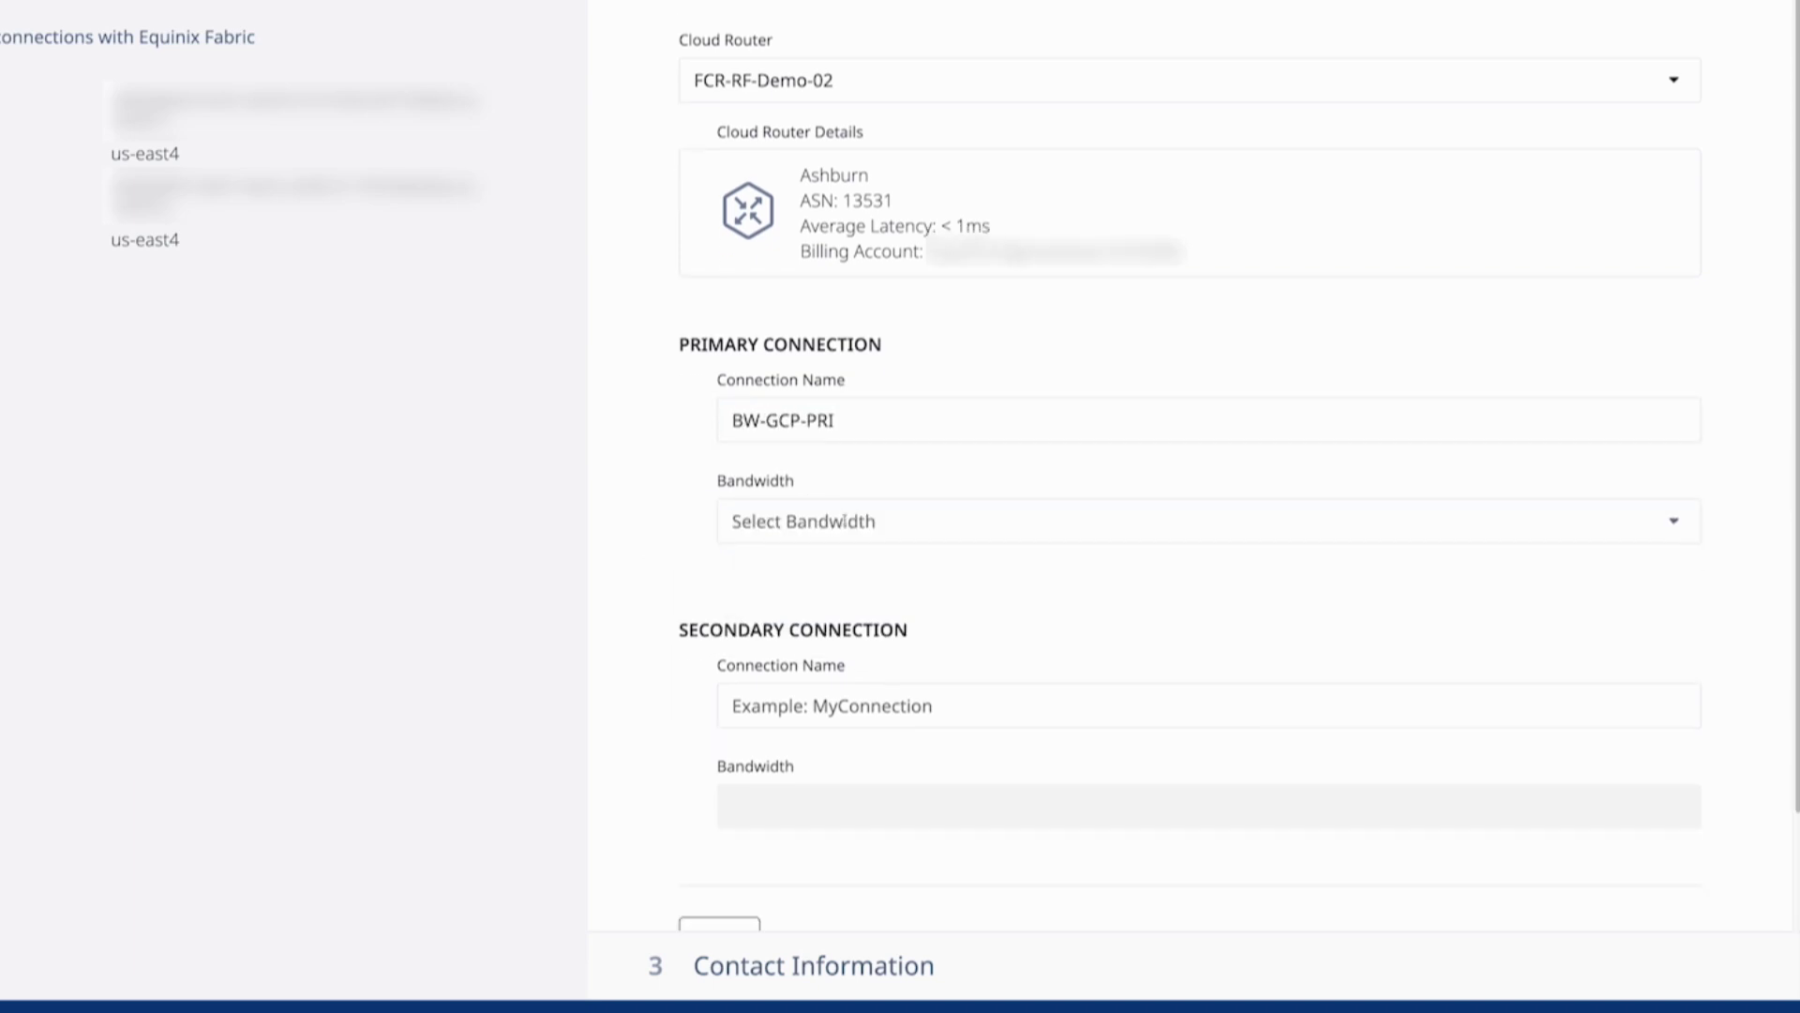
pyautogui.click(889, 522)
pyautogui.click(937, 567)
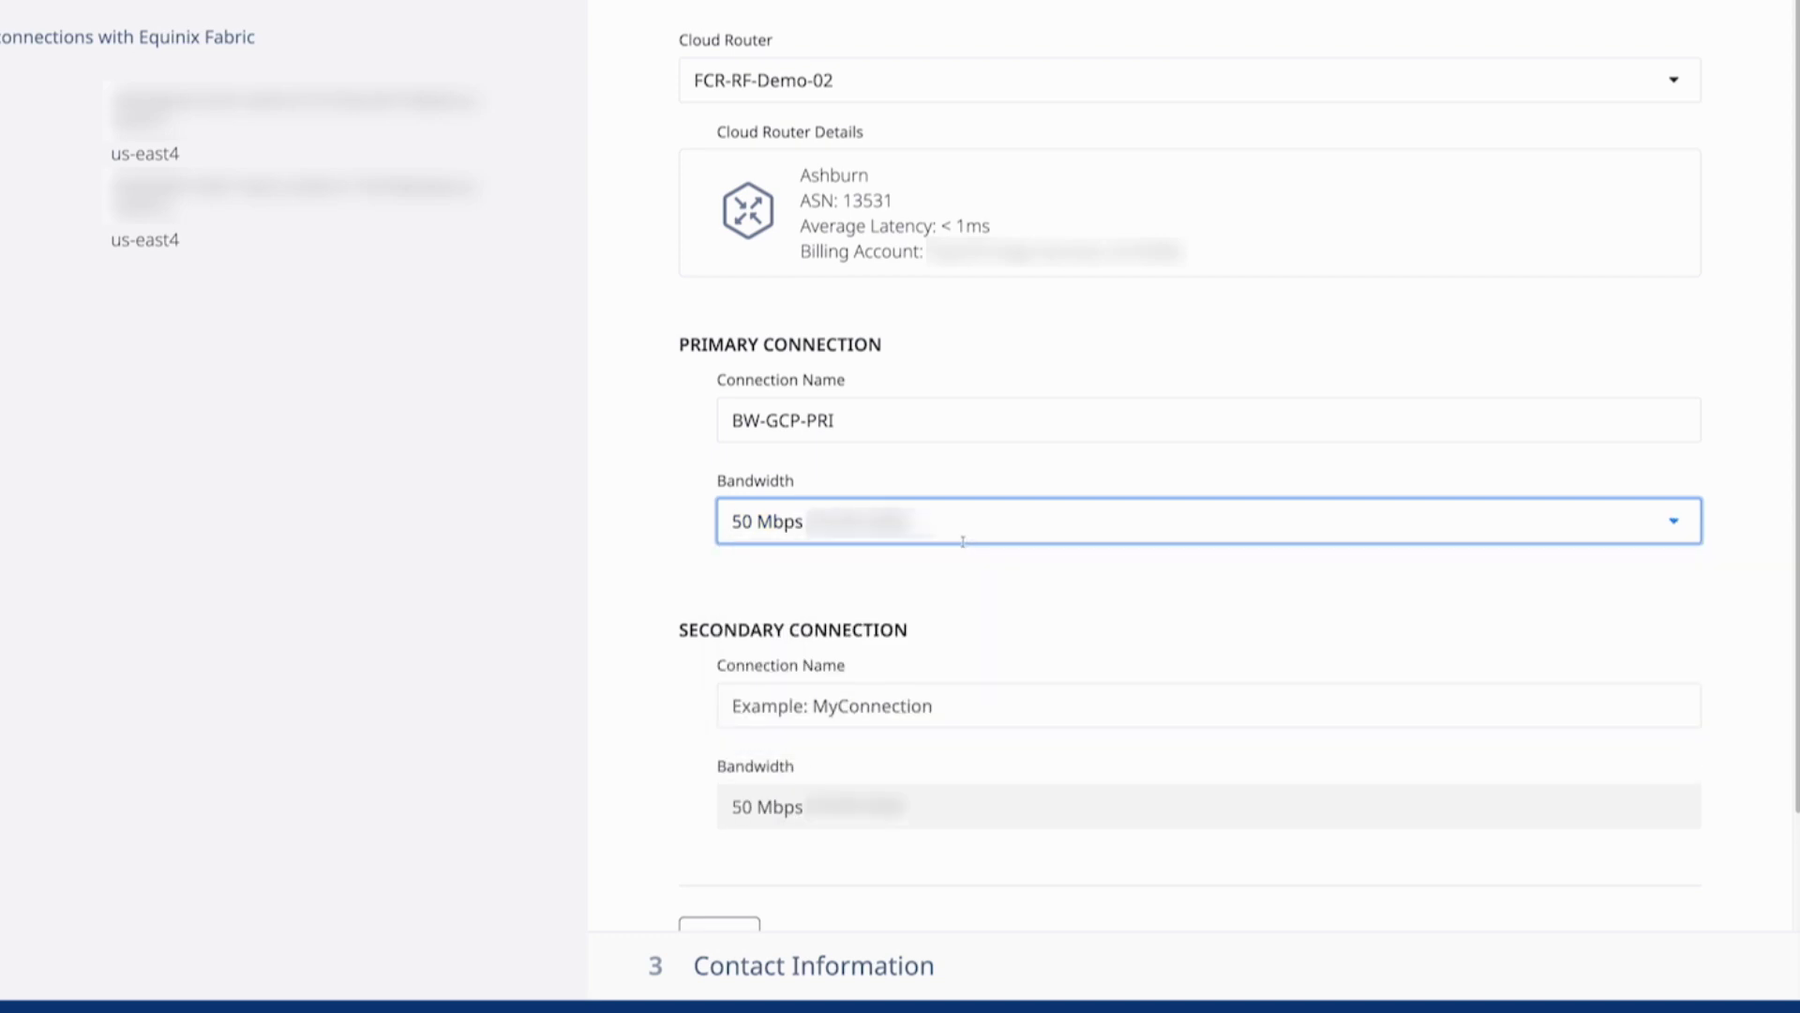
pyautogui.click(938, 671)
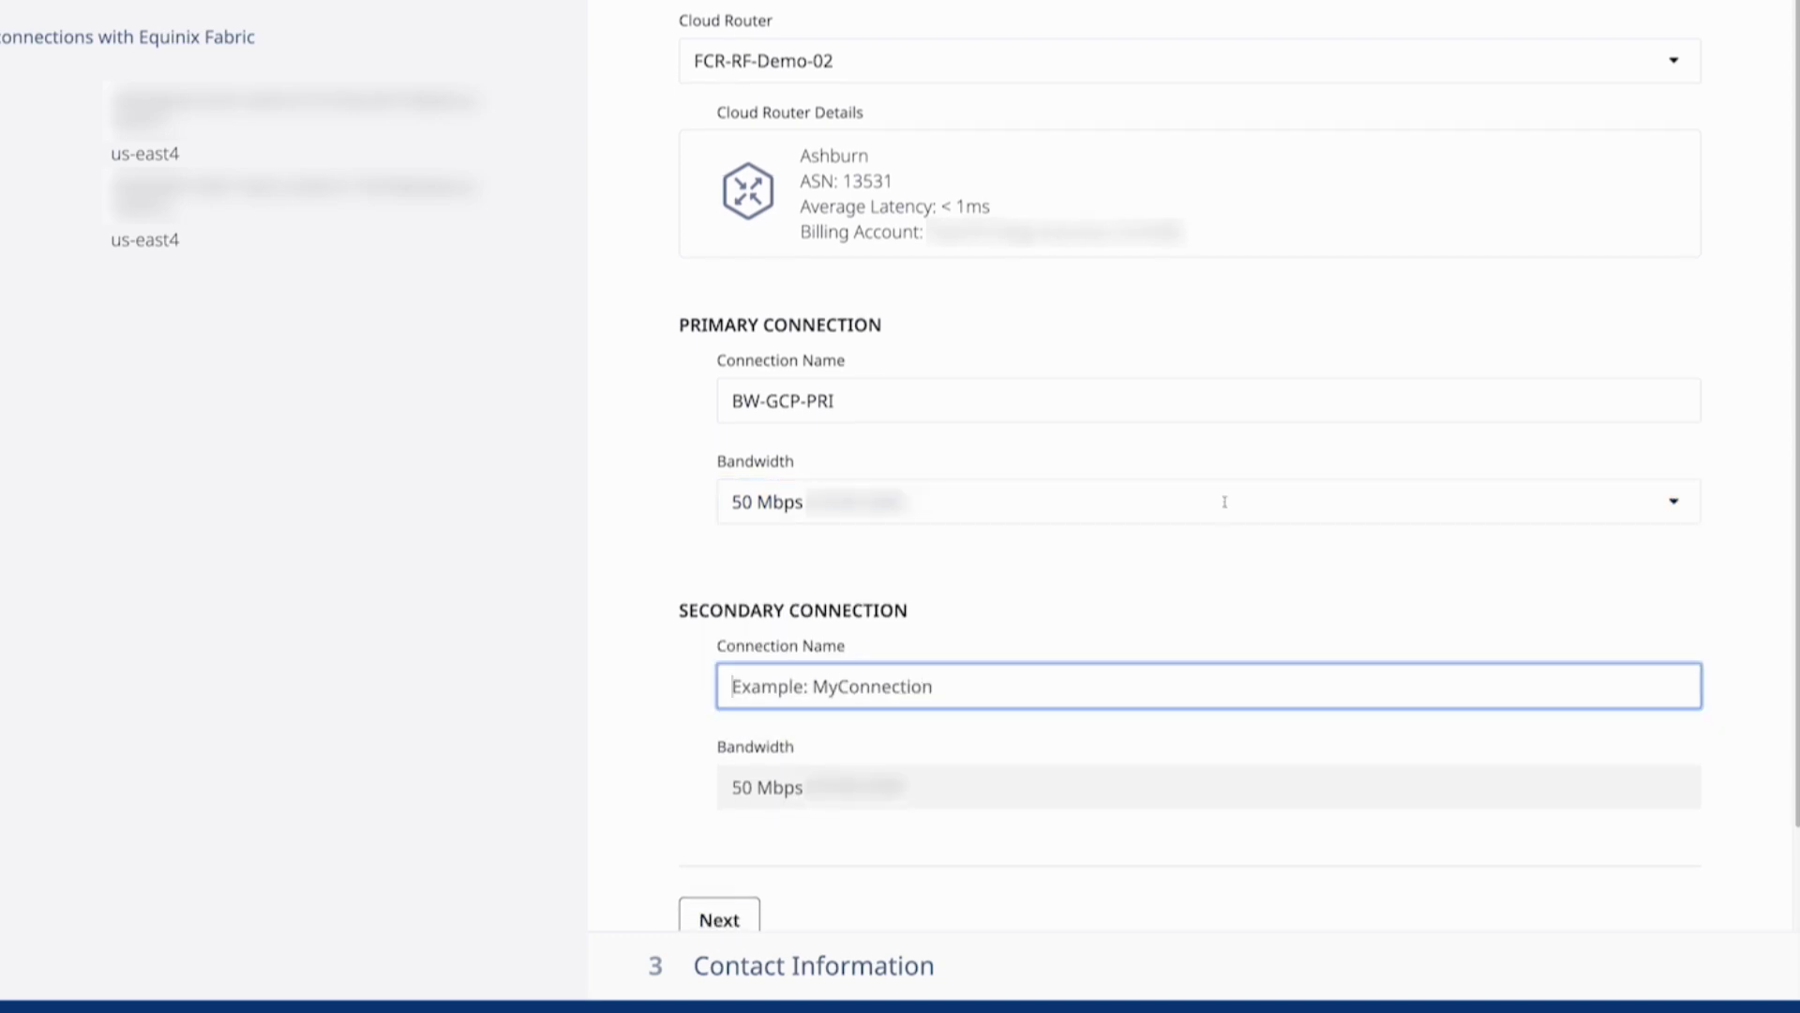
pyautogui.write('BW-GCP')
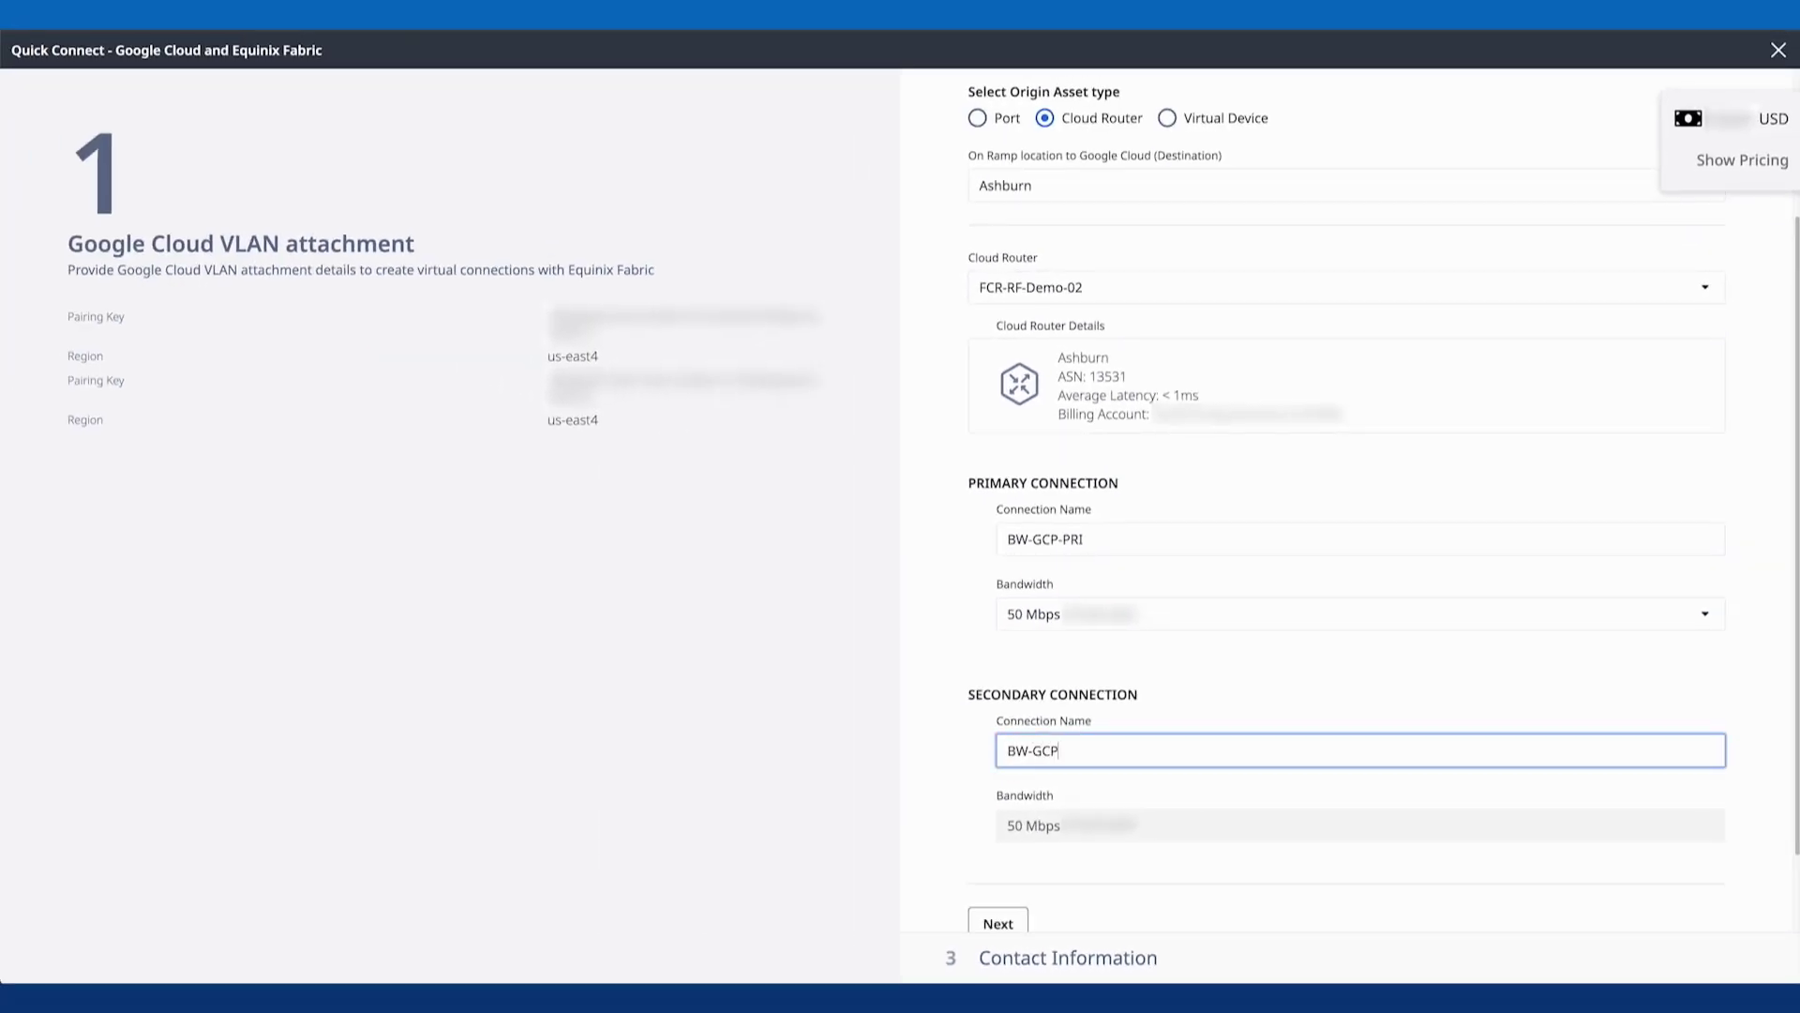
pyautogui.write('-SEC')
pyautogui.press('Tab')
pyautogui.scroll(-1, 1273, 772)
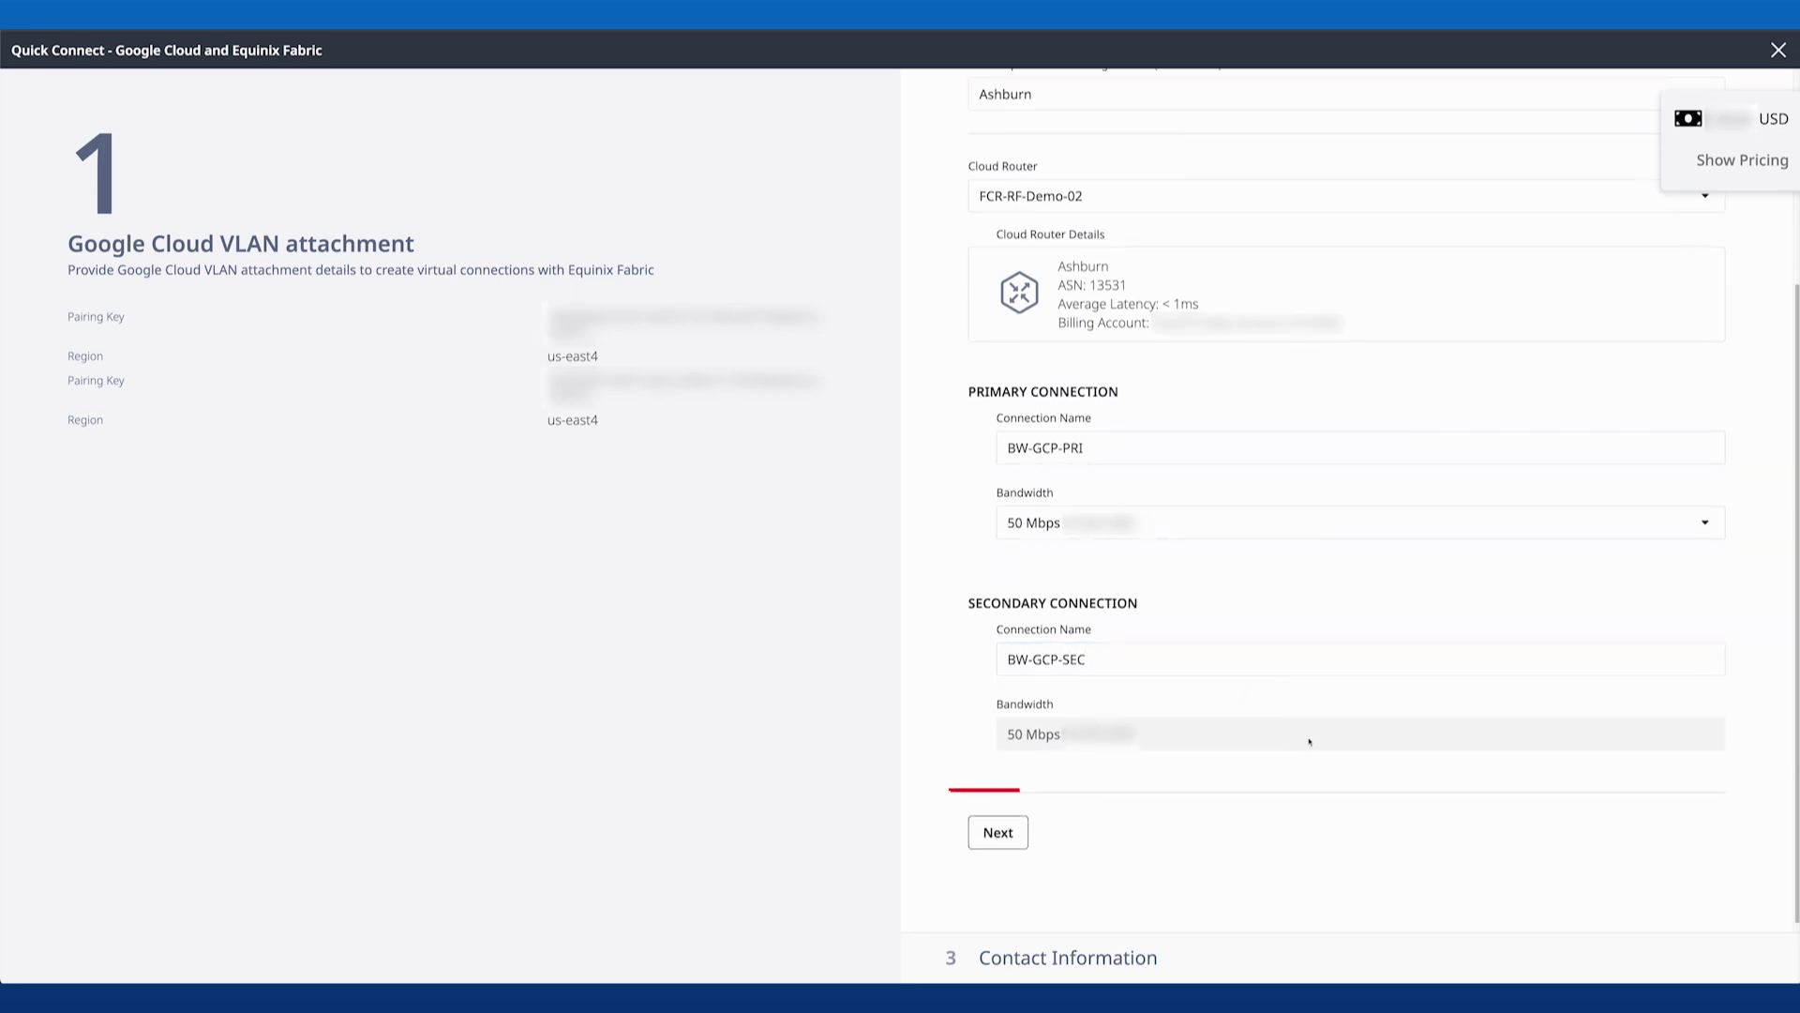
# - Accept the QuickConnect Order Terms and submit both 50 Mbps Google Cloud connections
pyautogui.click(999, 825)
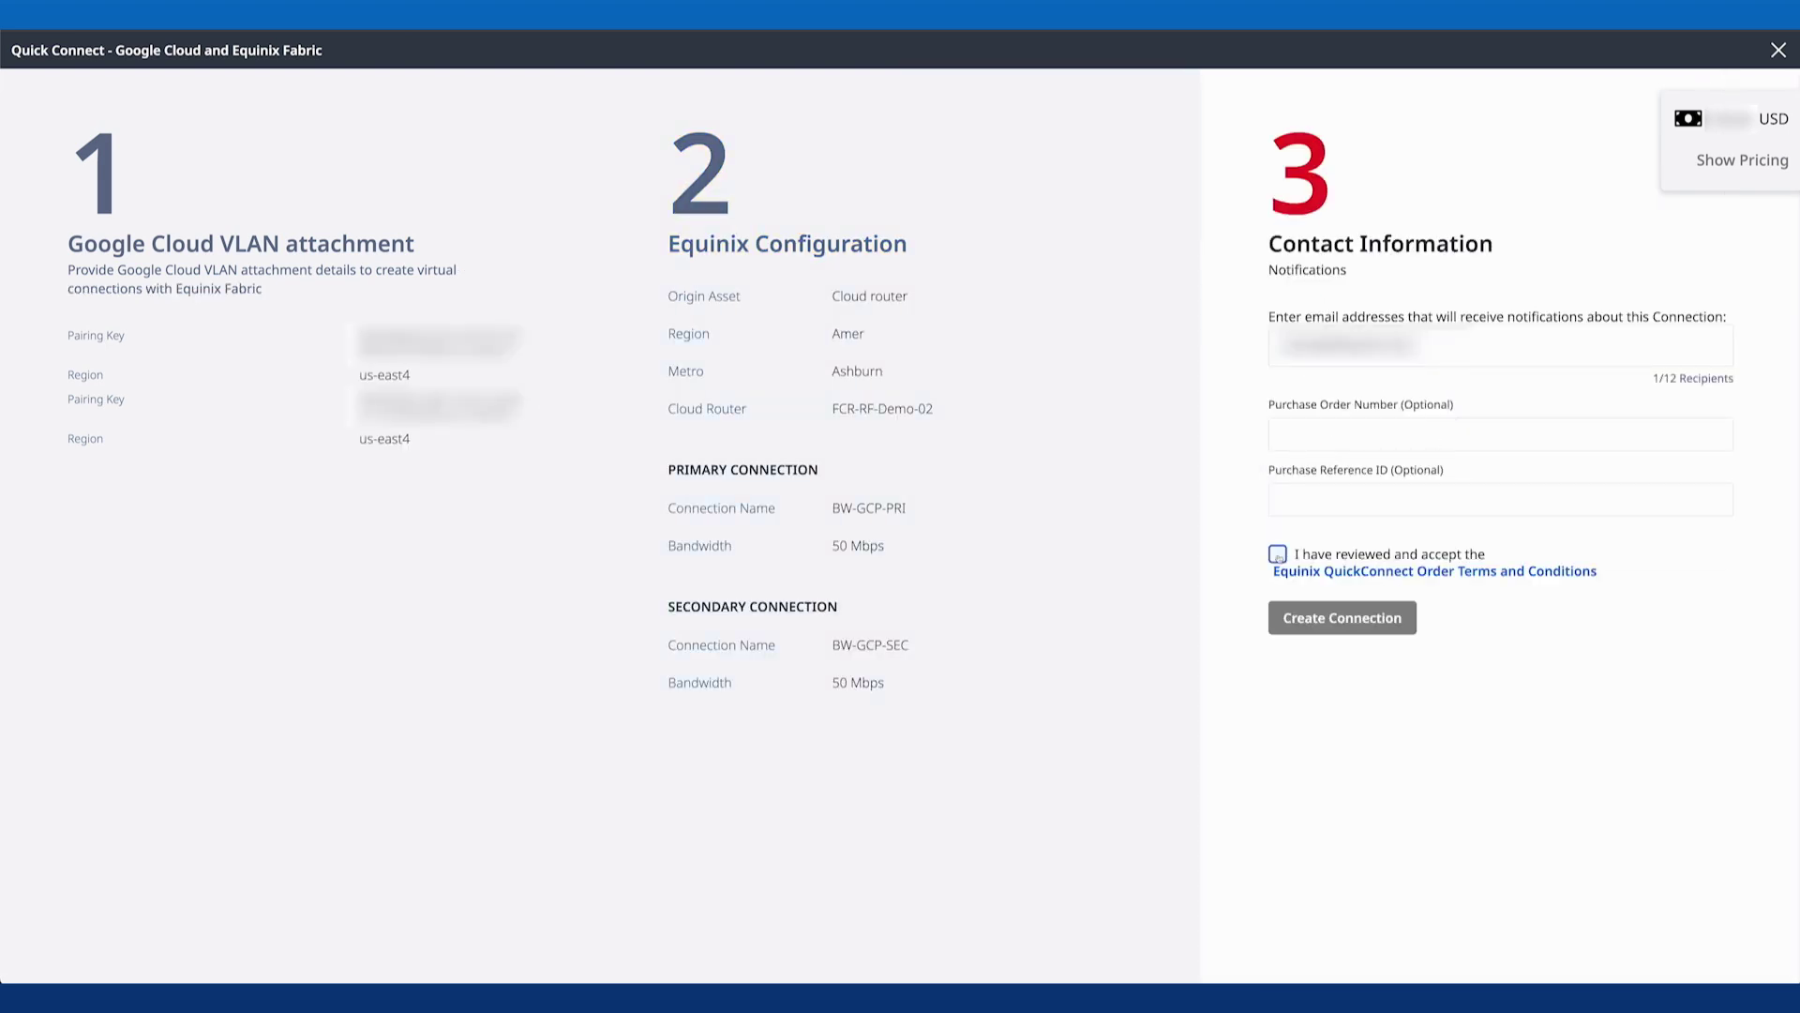
pyautogui.click(1278, 555)
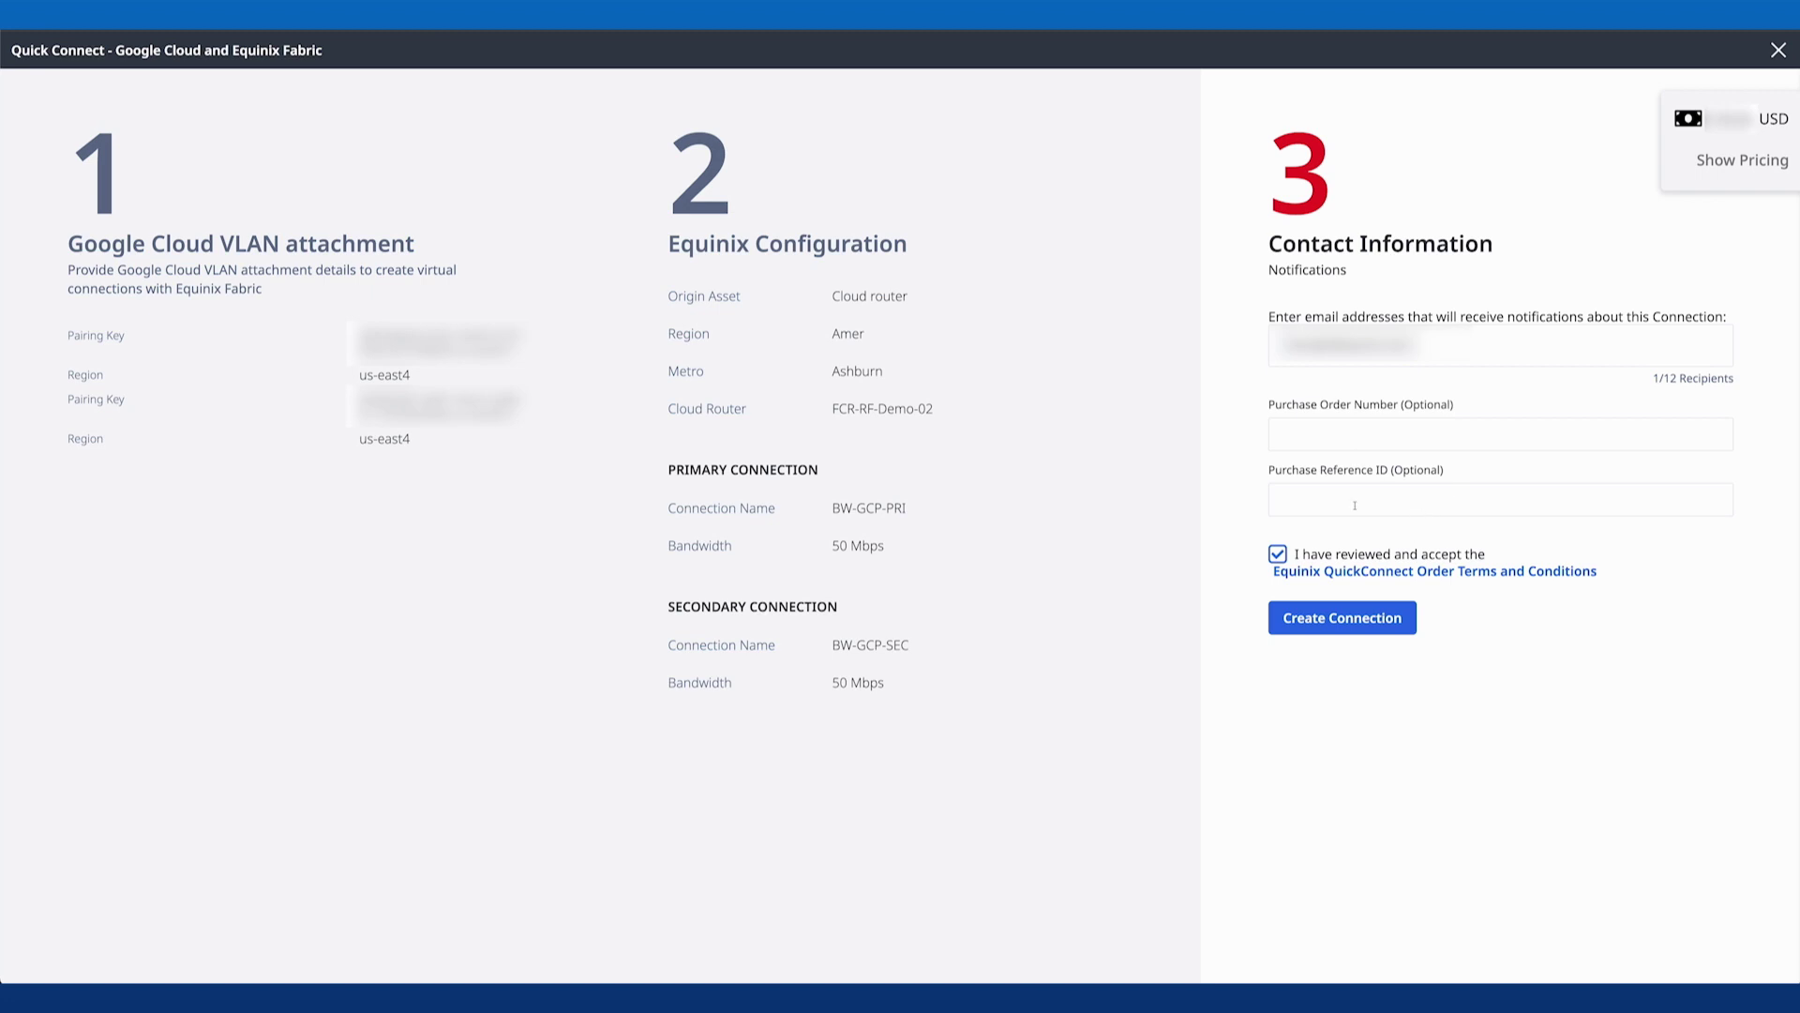
pyautogui.click(1337, 622)
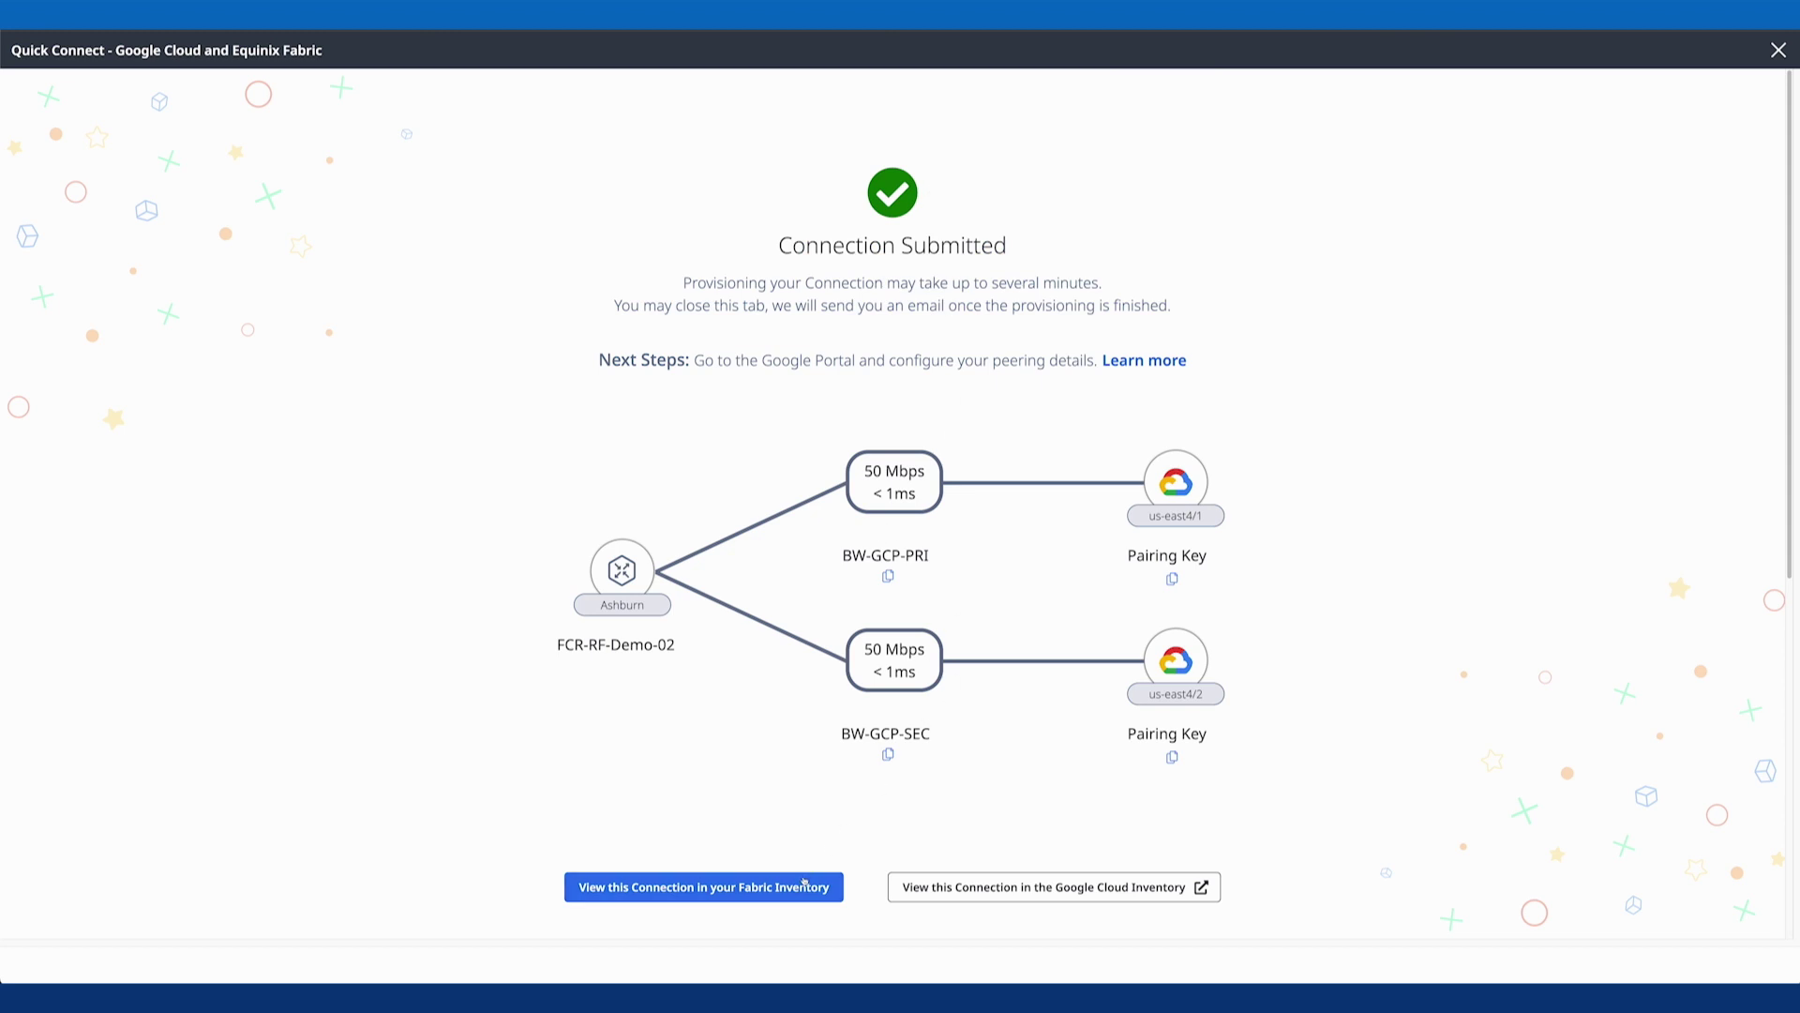
# - View the new BW-GCP-PRI and BW-GCP-SEC connections in the Fabric inventory
pyautogui.click(703, 887)
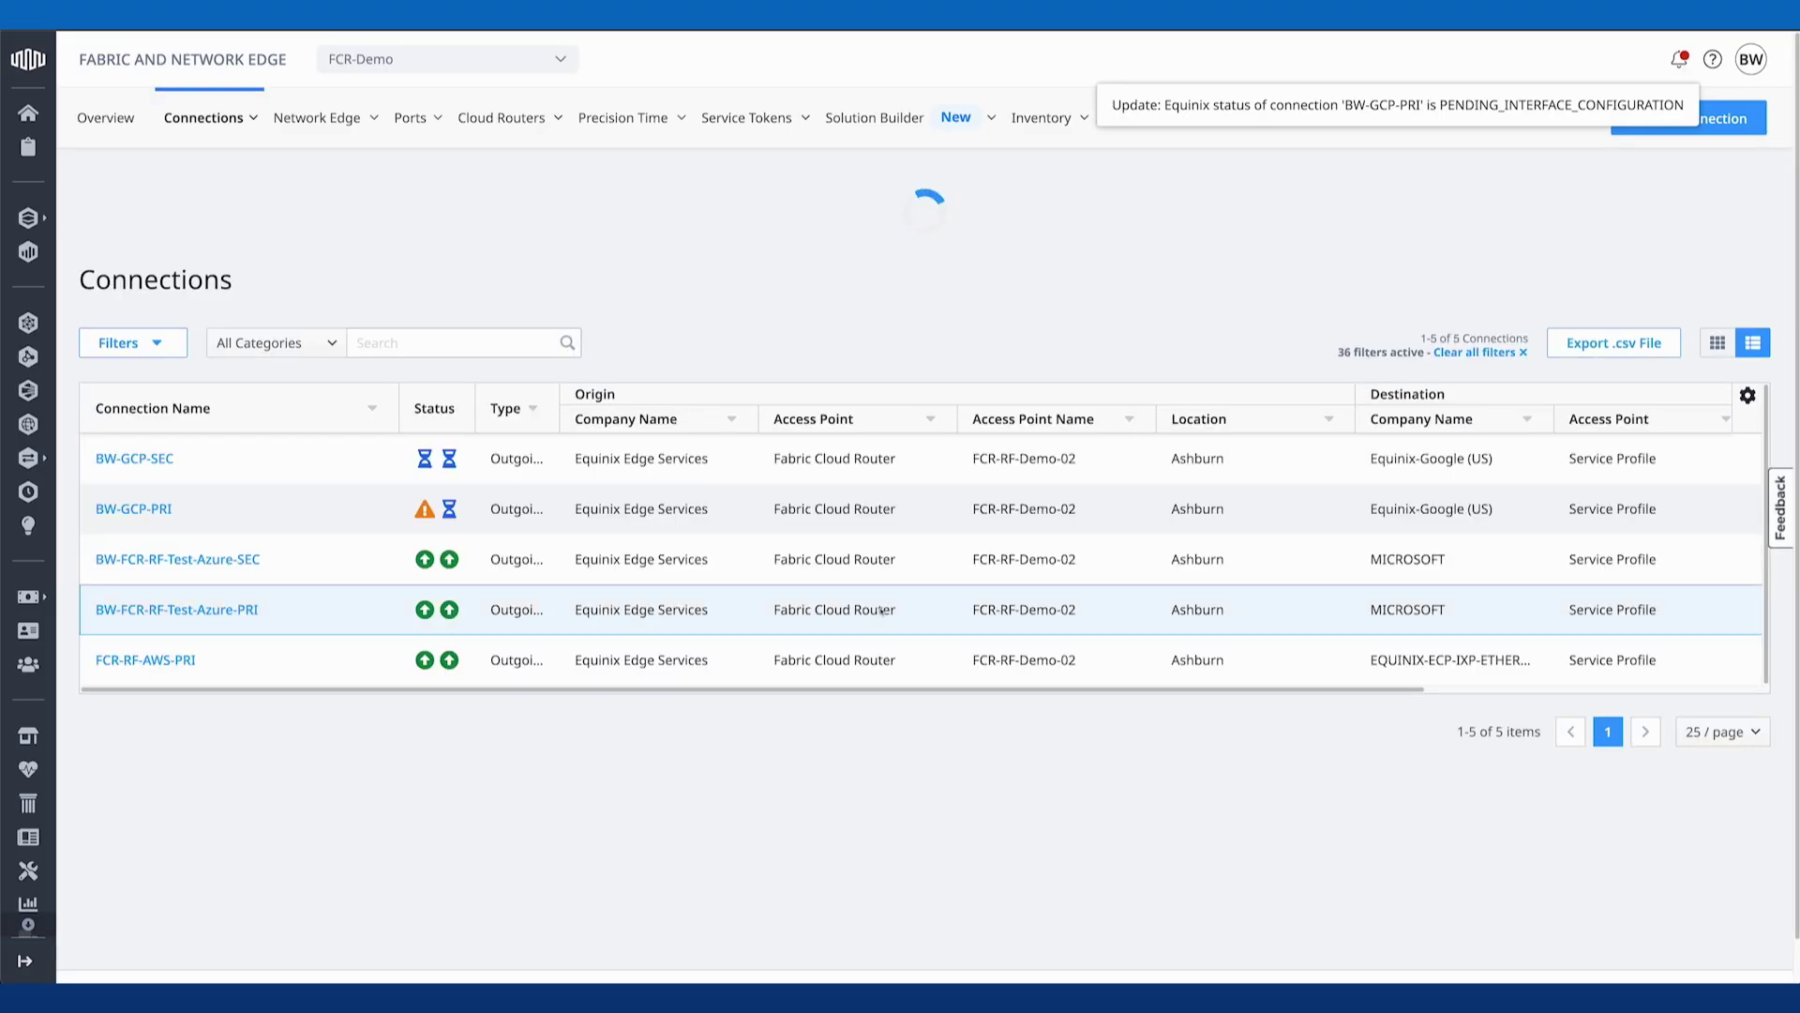
pyautogui.moveTo(425, 511)
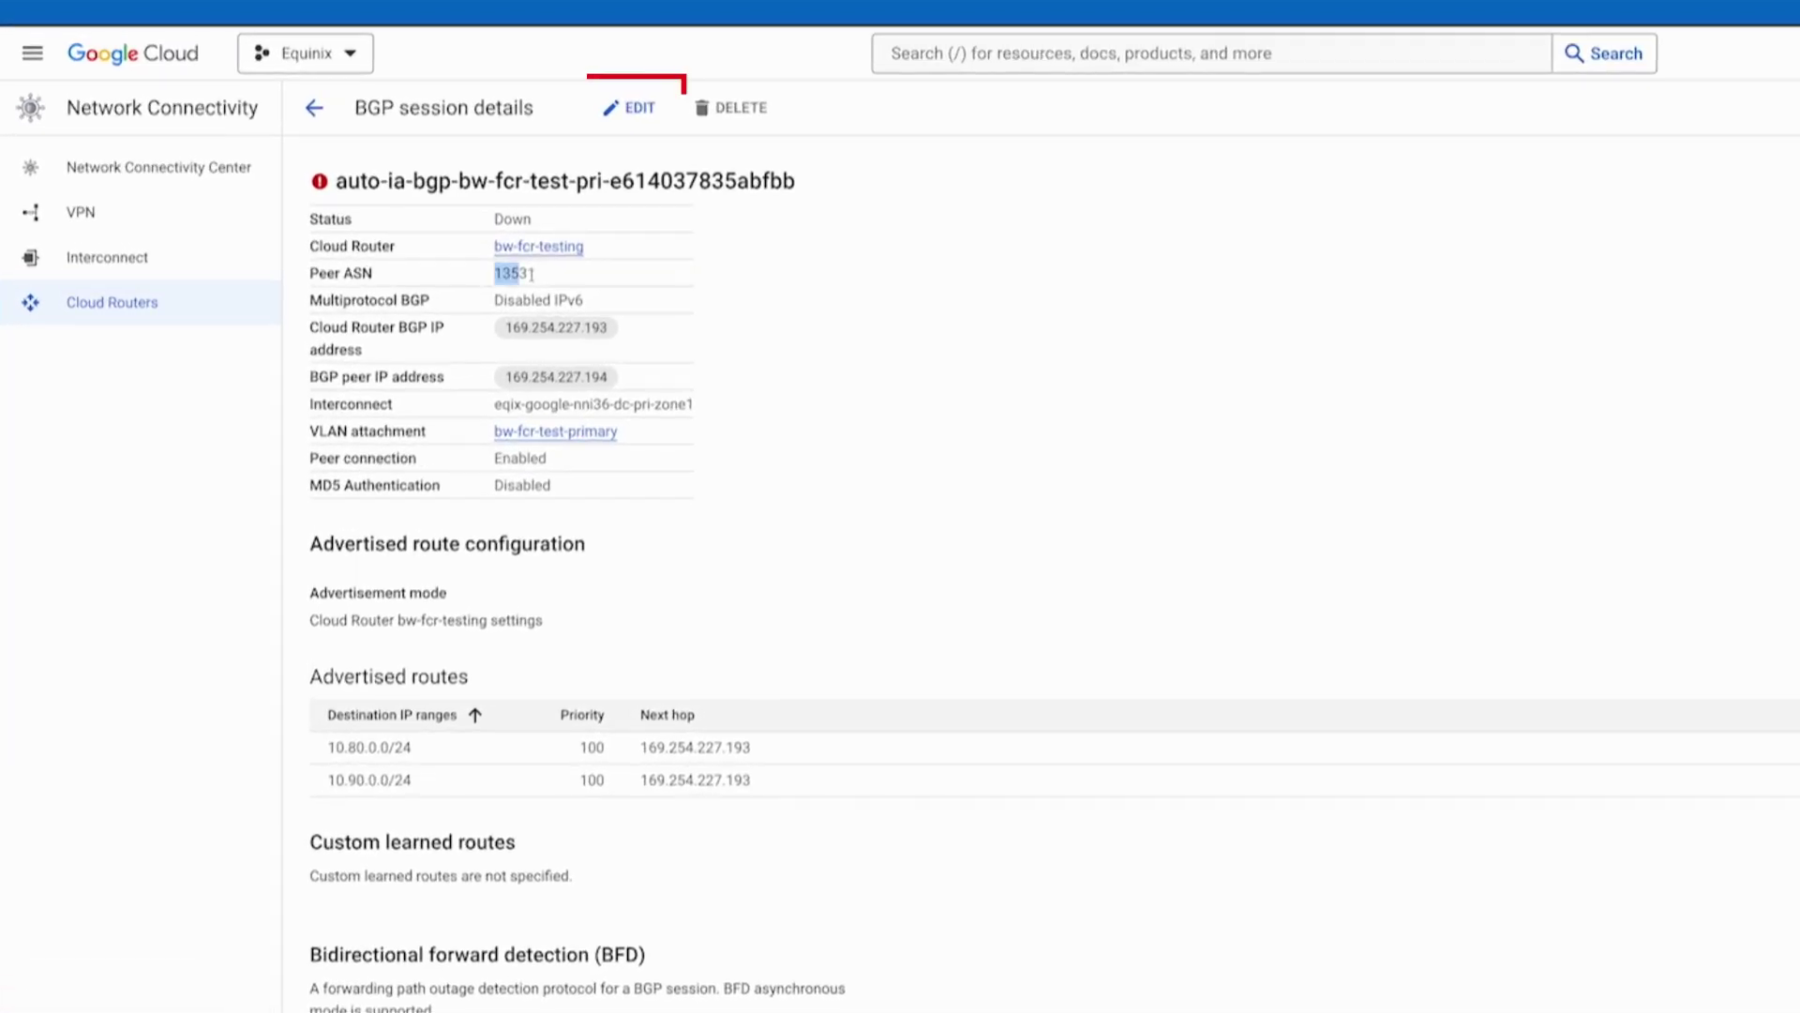
# - Check the primary BGP session's peer ASN 13531 without saving, then return to bw-fcr-testing router details
pyautogui.click(639, 108)
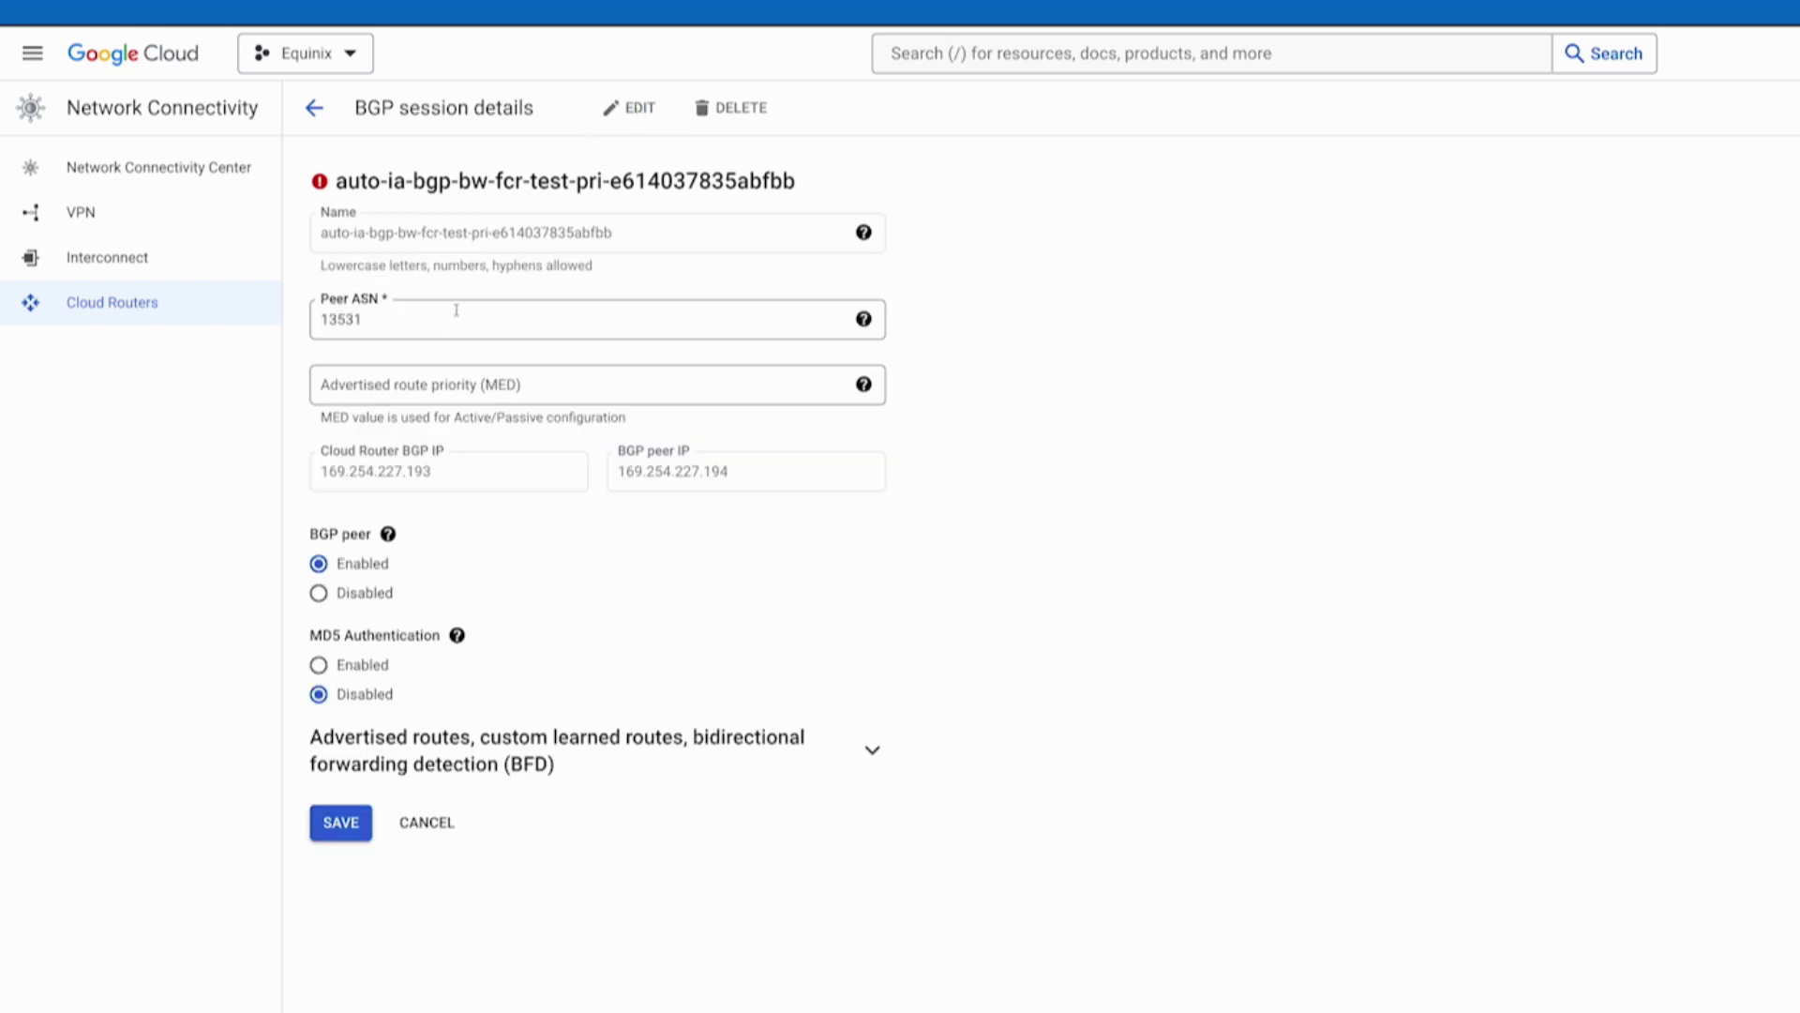
pyautogui.click(428, 824)
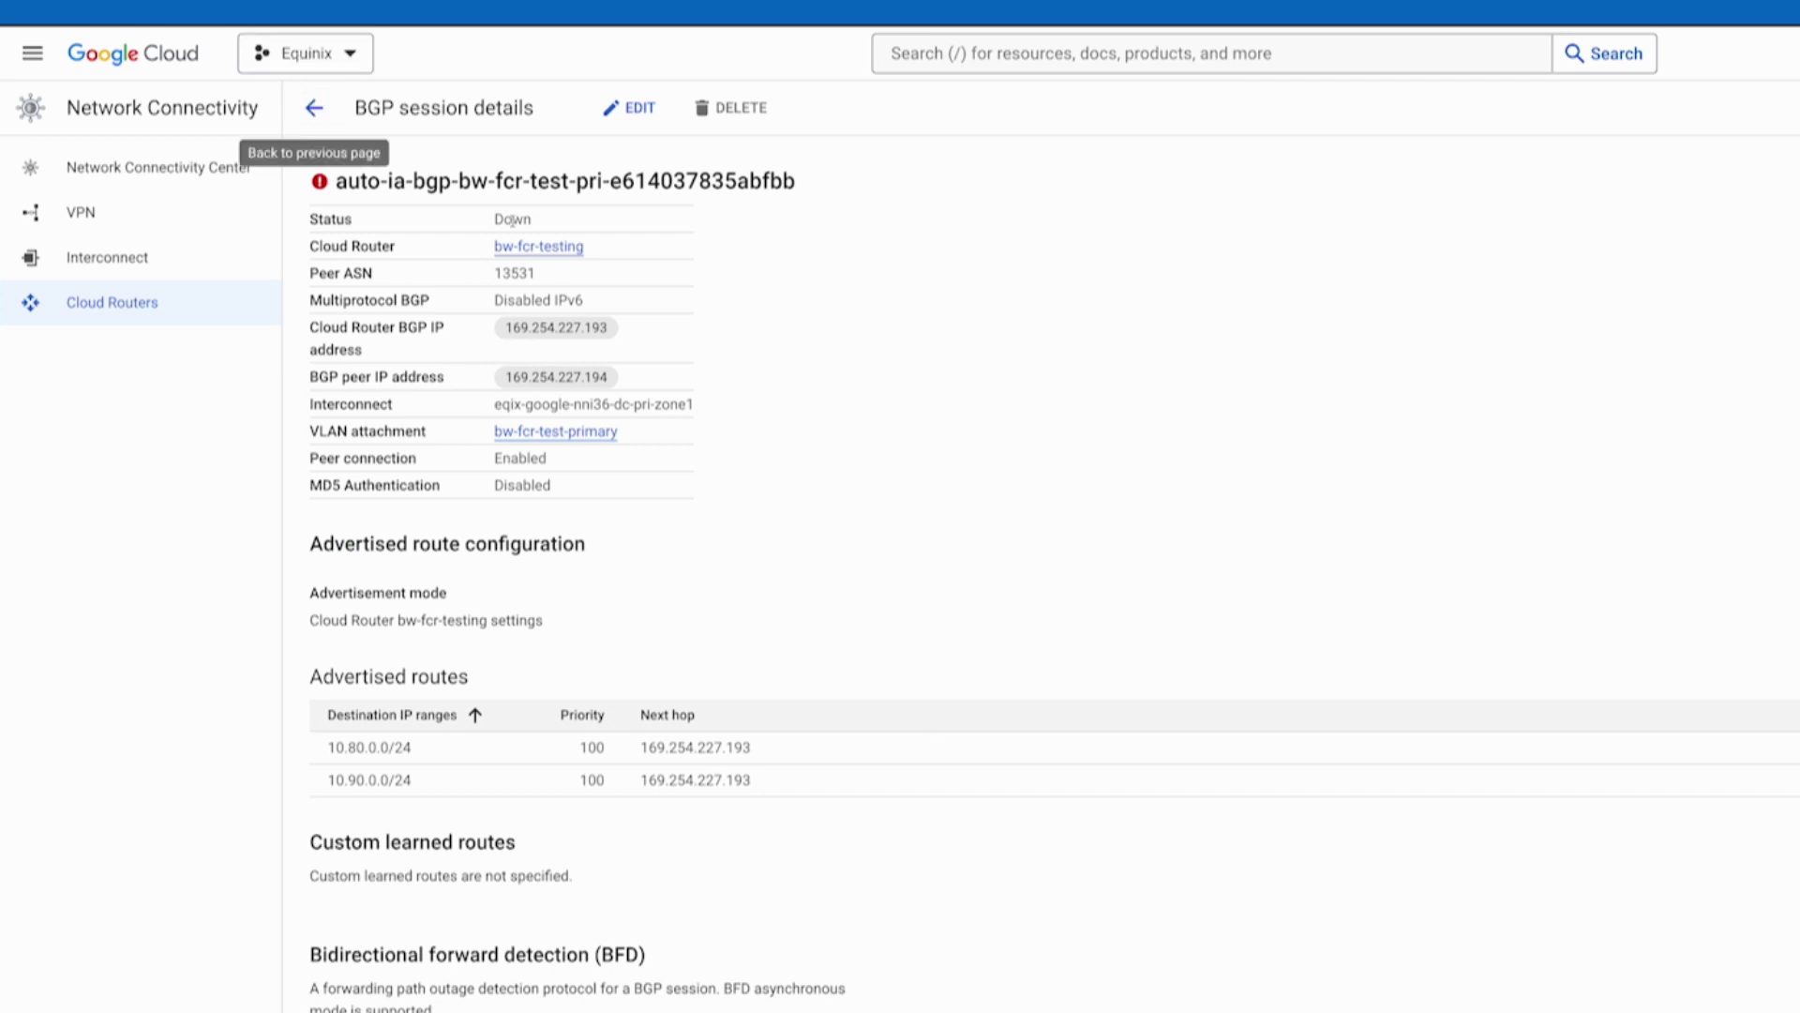
pyautogui.click(315, 109)
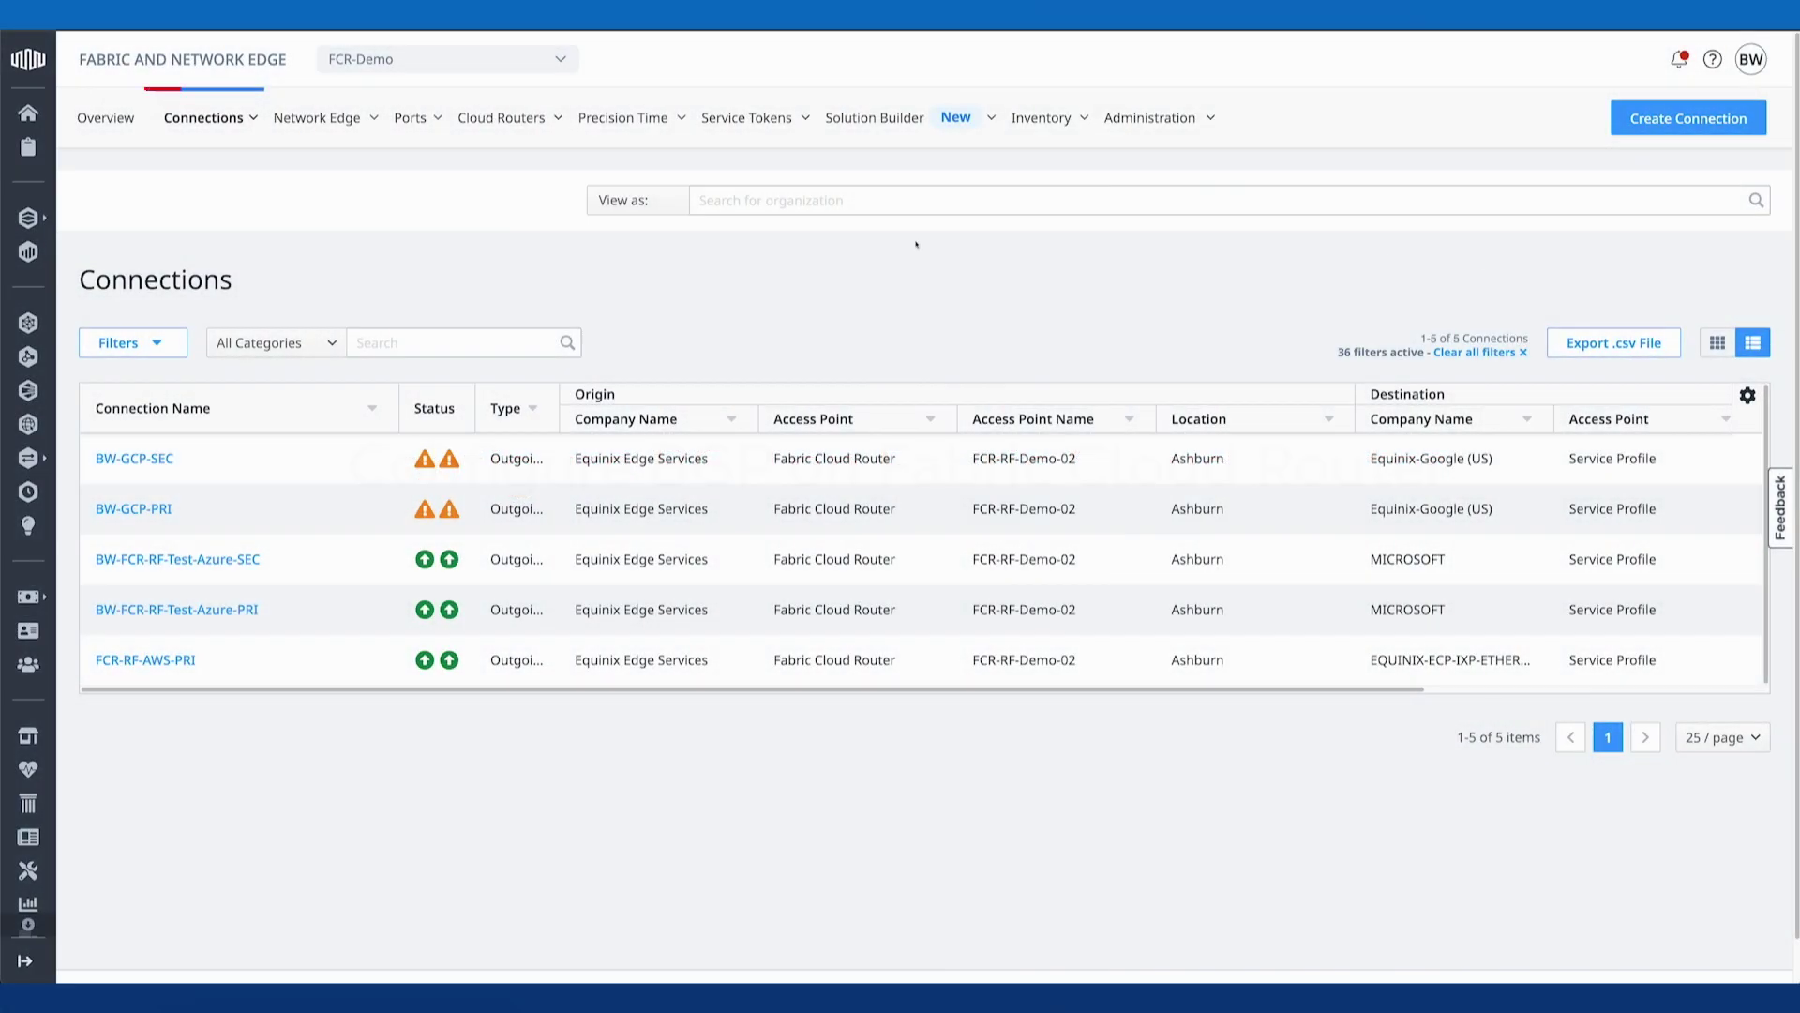
# - Open BW-GCP-PRI from the Connections Inventory and view its Routing Details
pyautogui.click(234, 118)
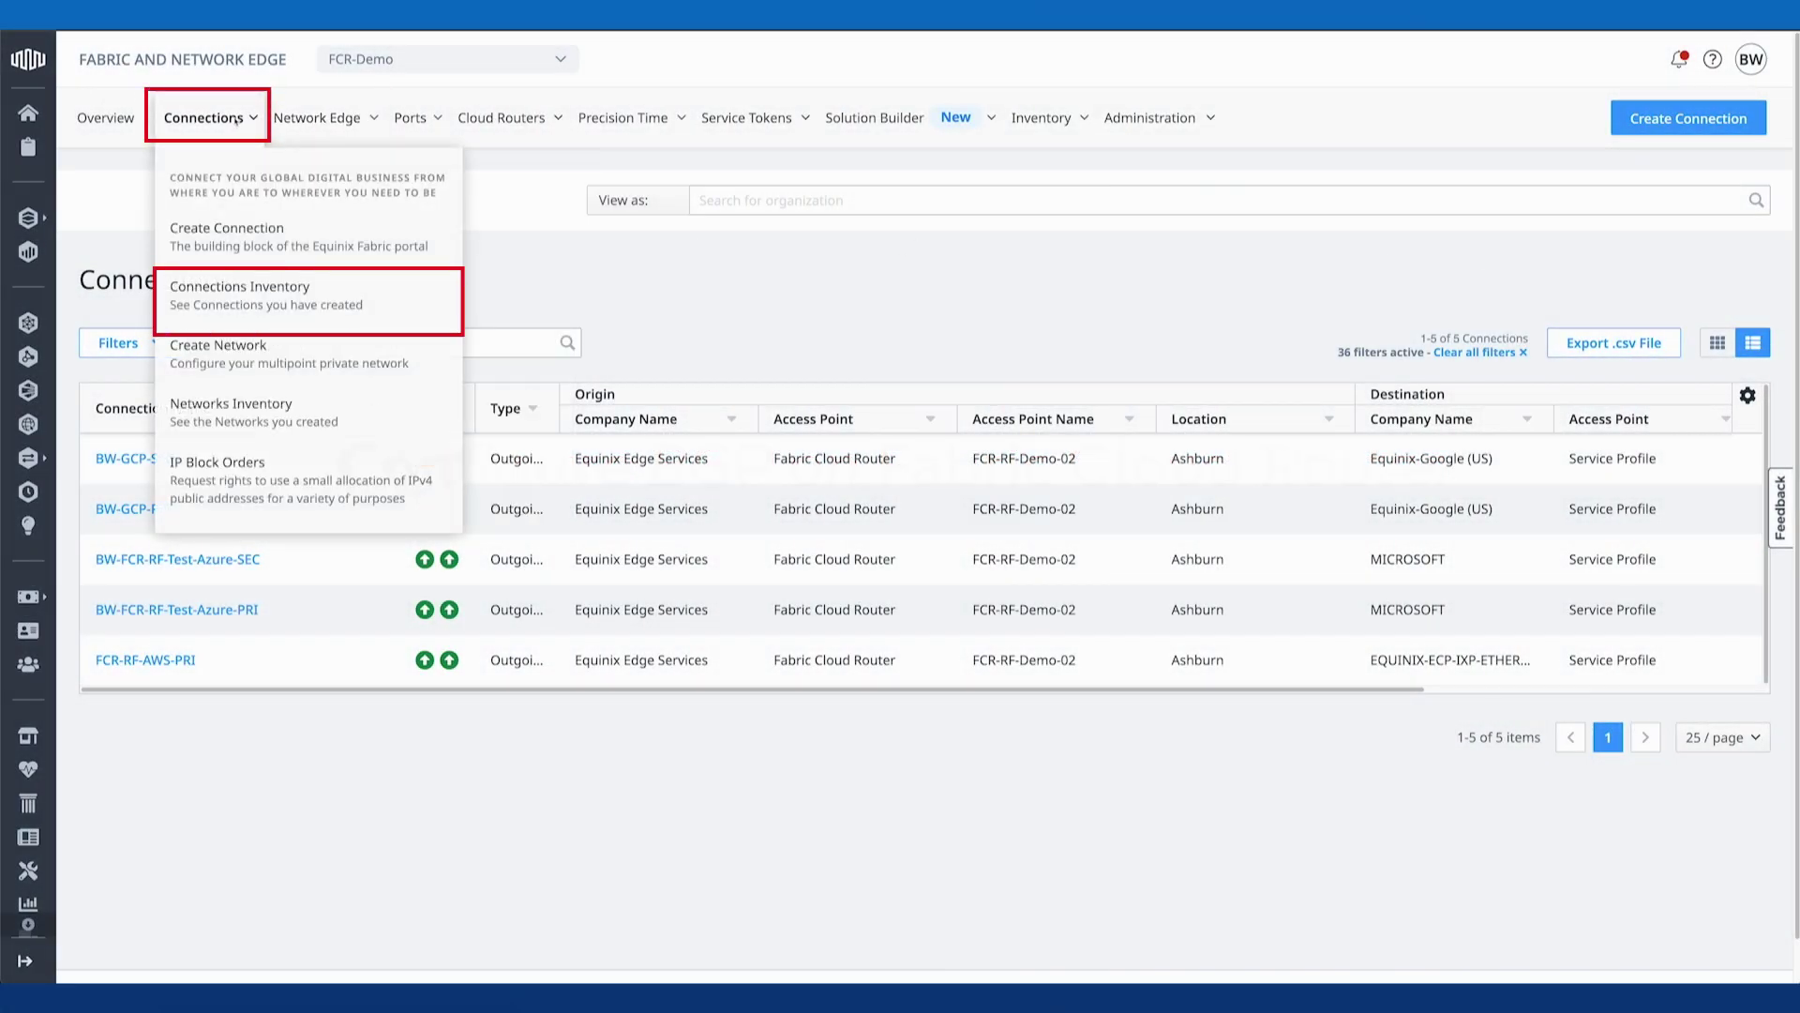
pyautogui.click(282, 293)
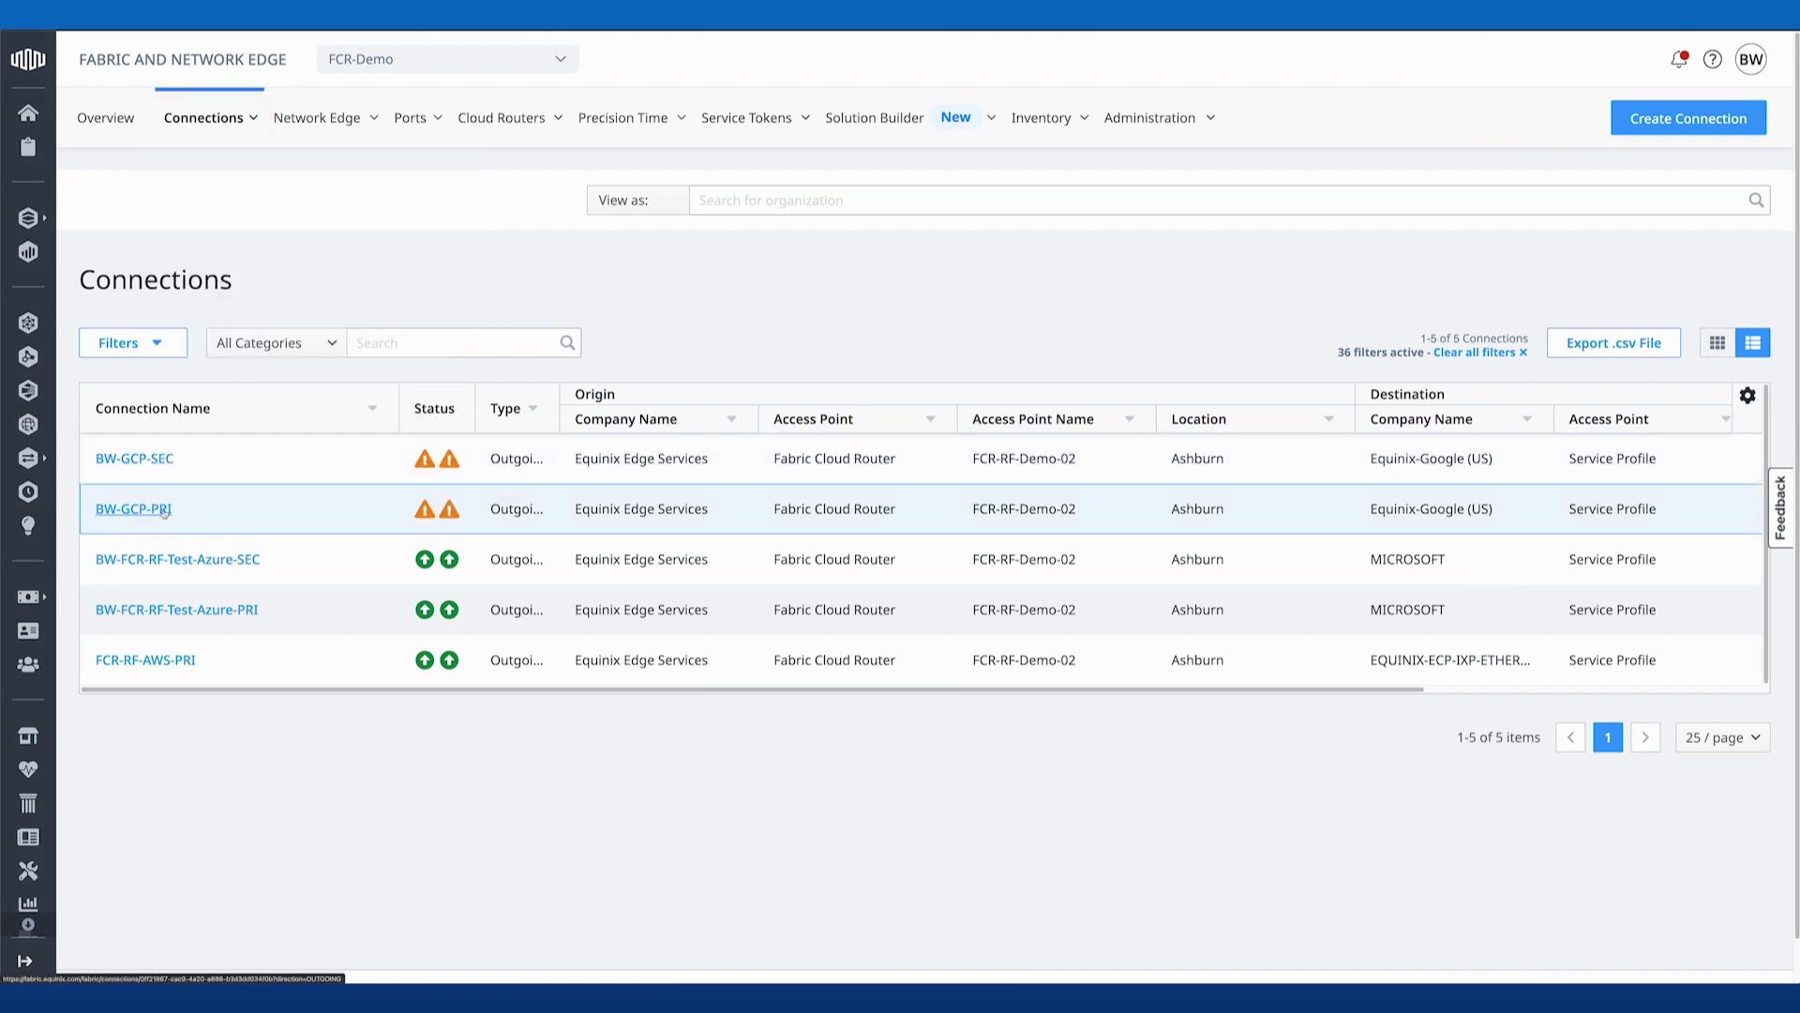
pyautogui.click(134, 509)
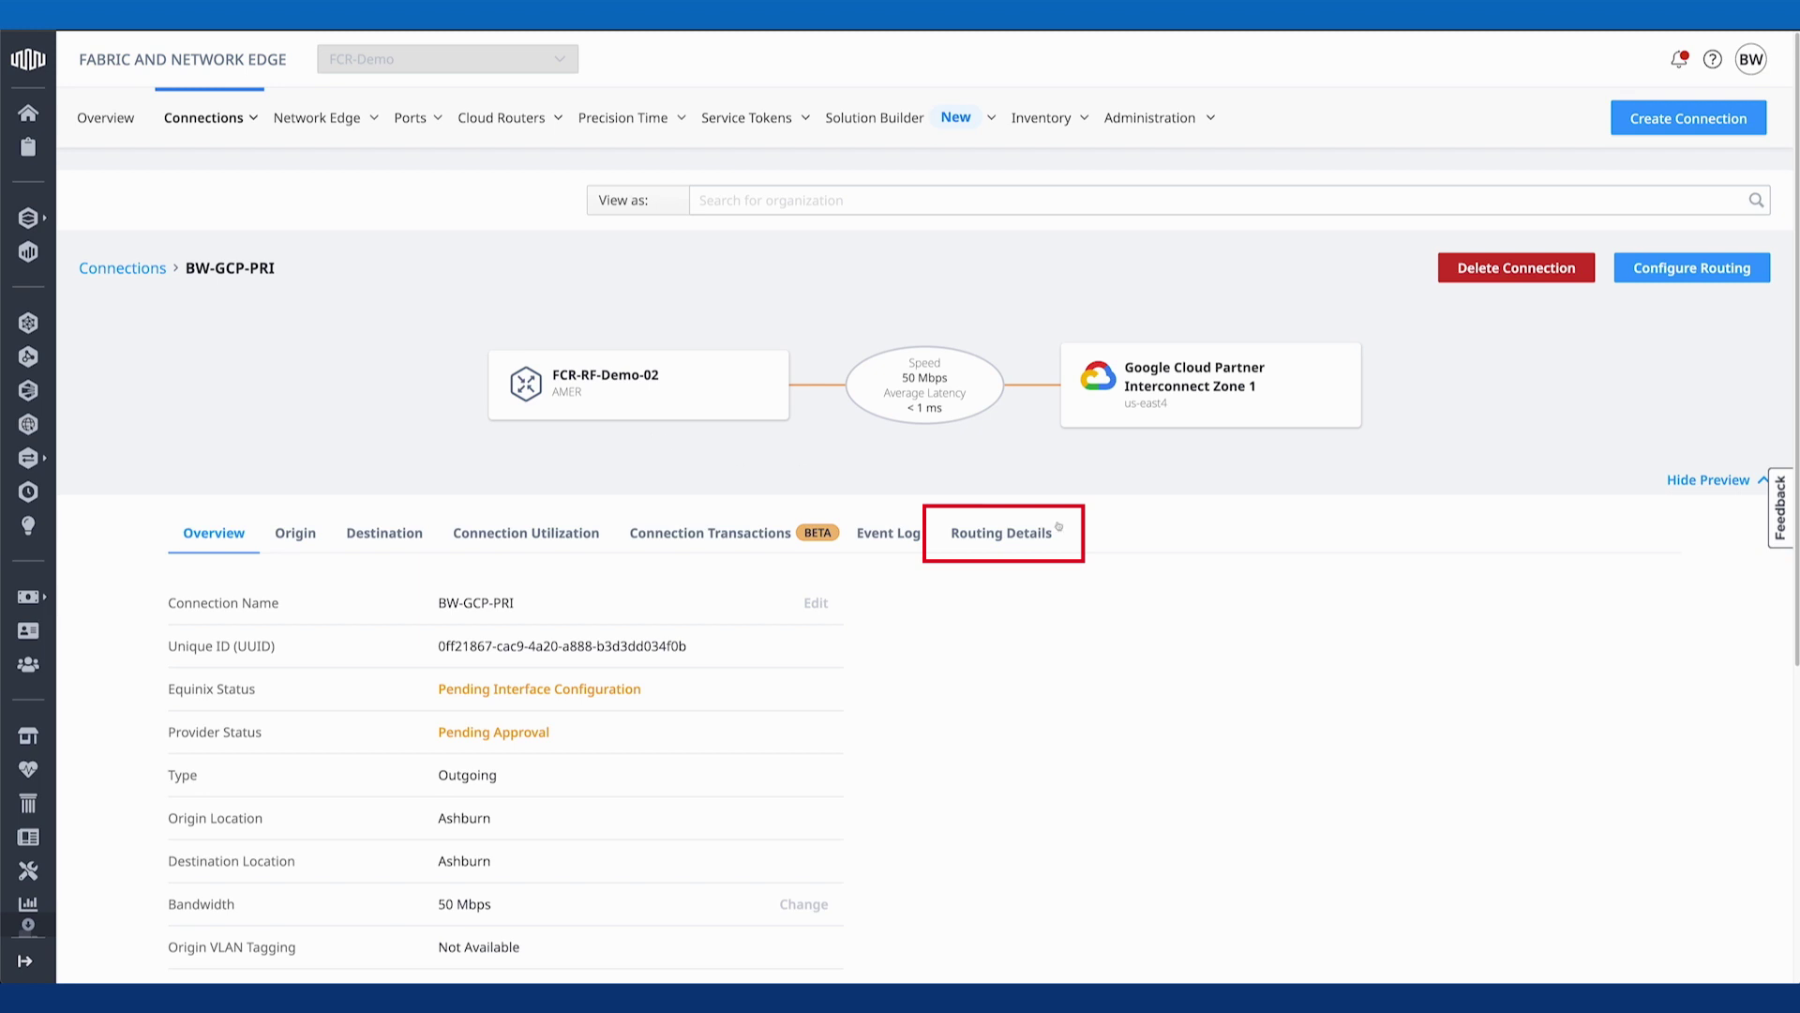
pyautogui.click(975, 542)
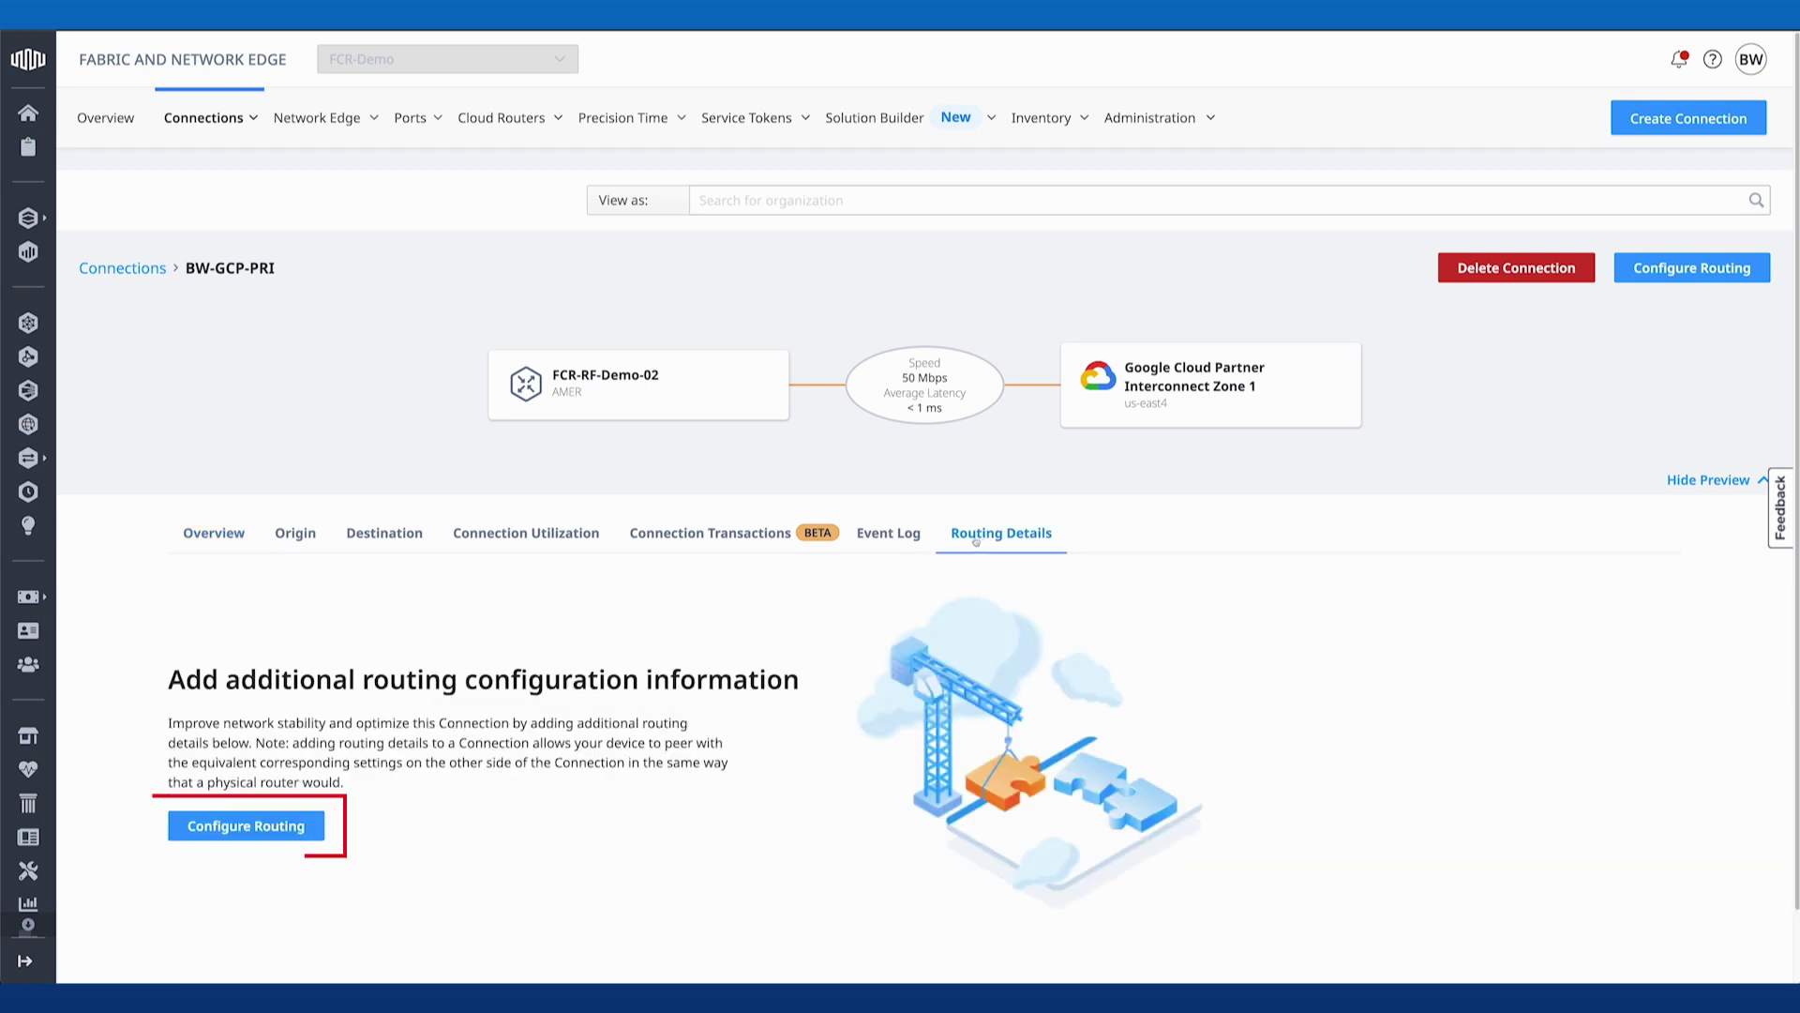
# - Save BW-GCP-PRI BGP routing: 169.254.227.194/30, customer ASN 16550, peer 169.254.227.193
pyautogui.click(268, 834)
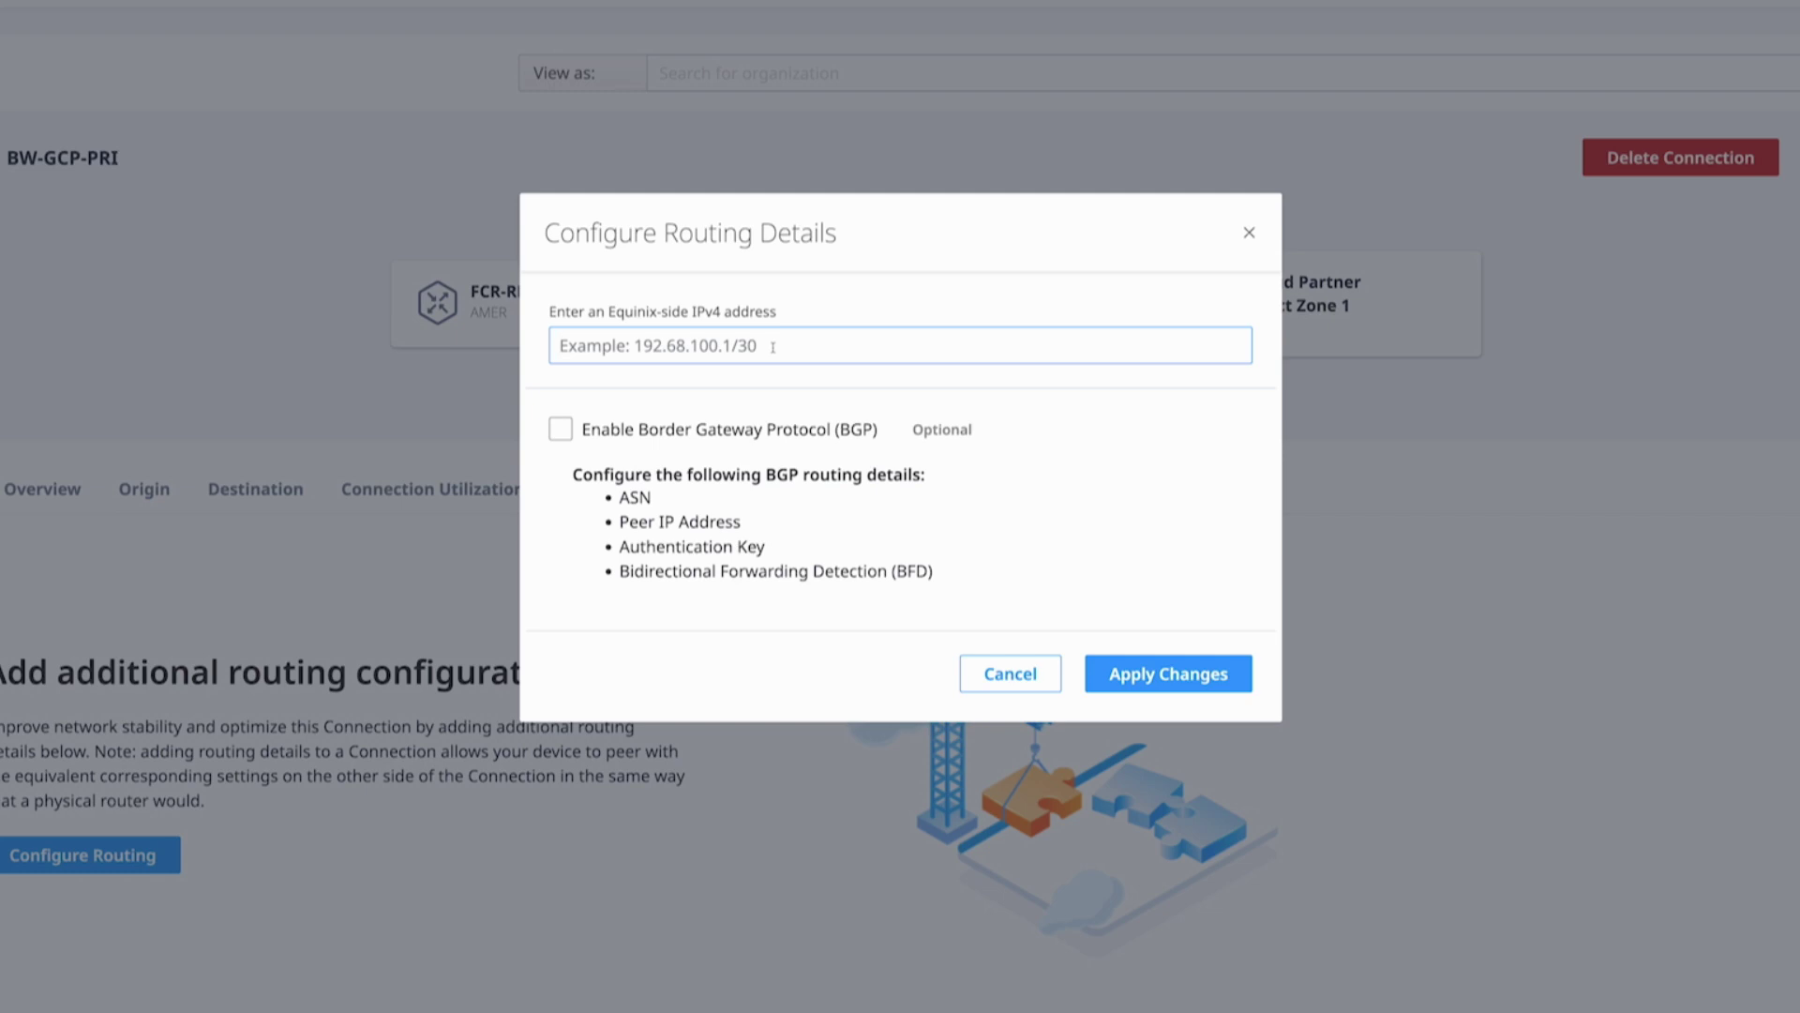
pyautogui.write('169.254.227.194/30')
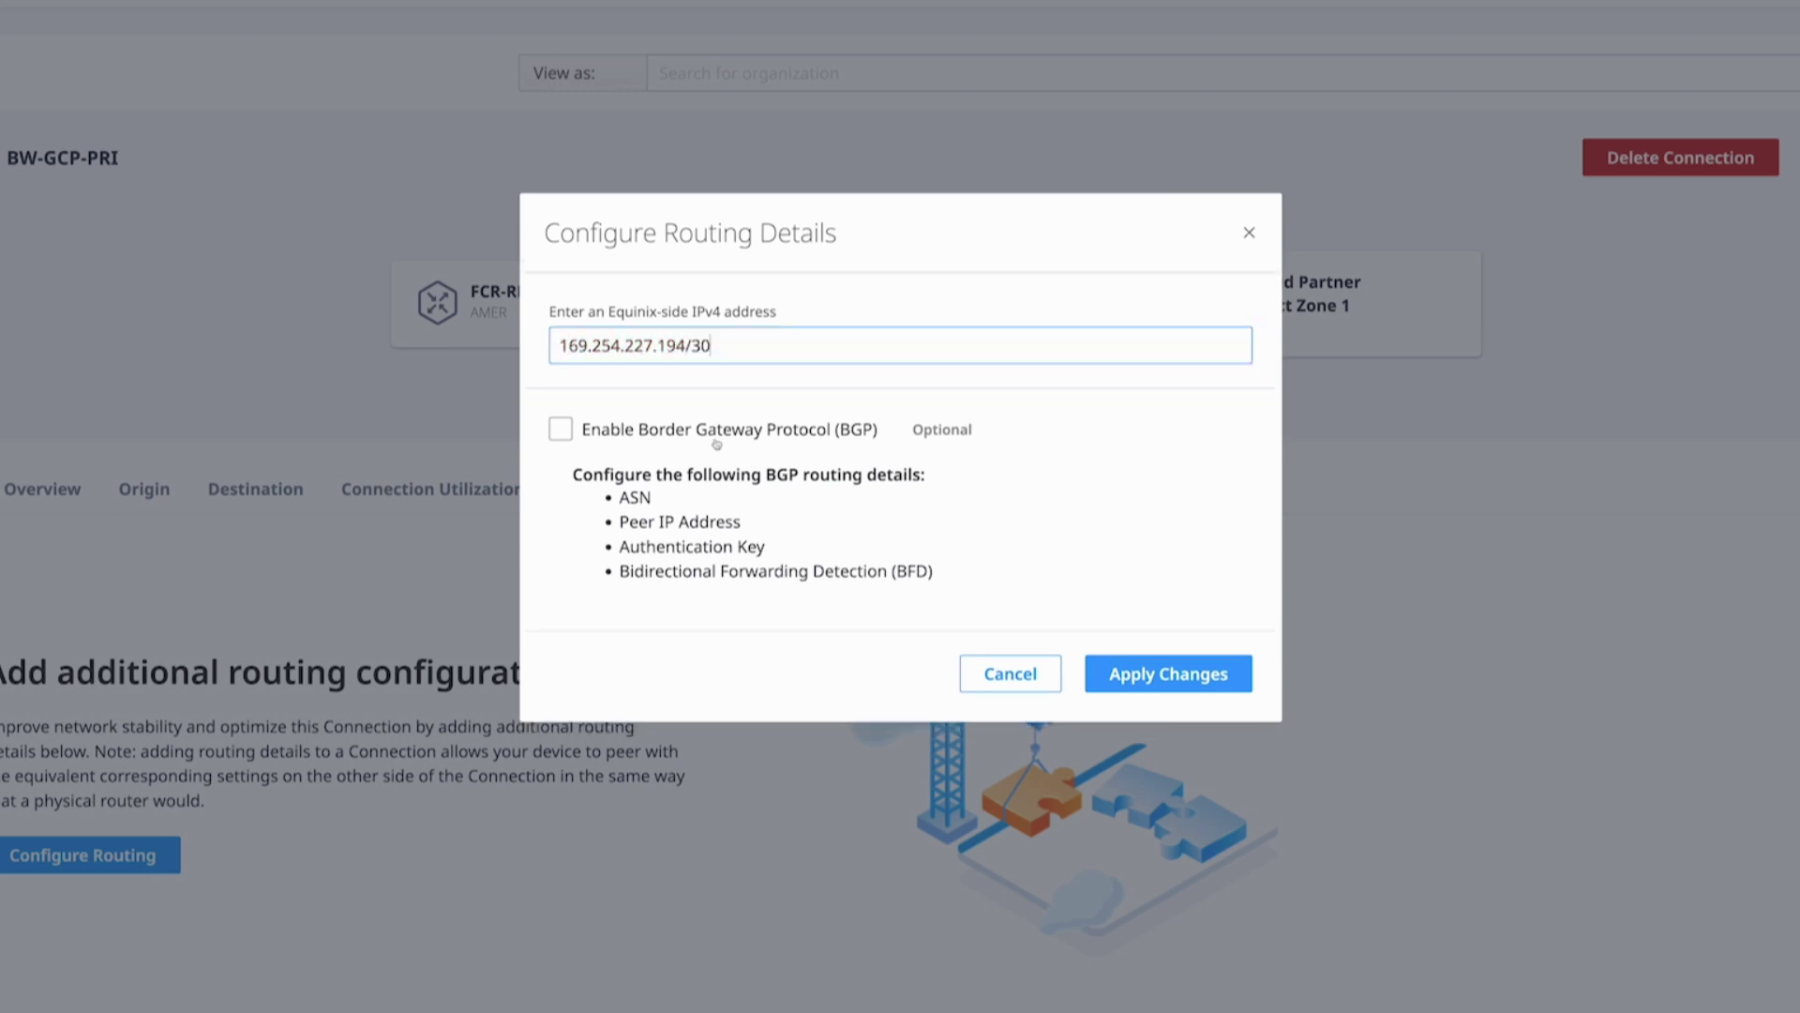
pyautogui.click(717, 437)
pyautogui.write('16550')
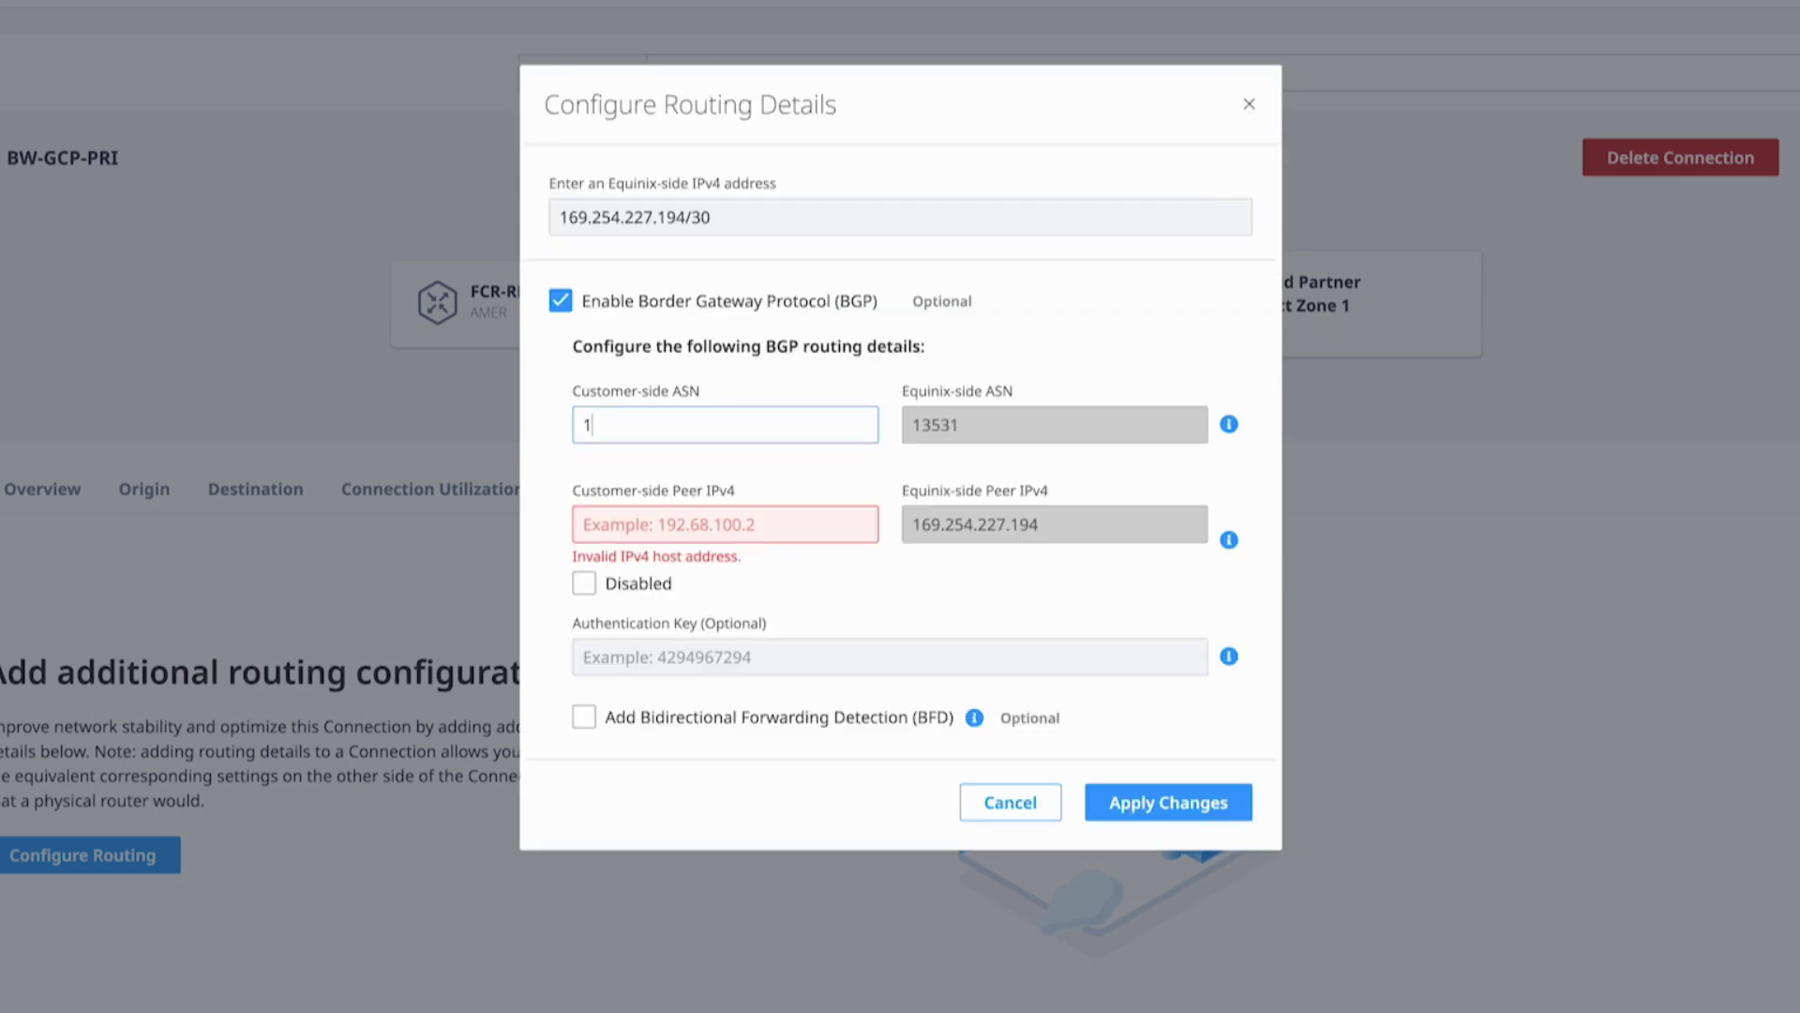
pyautogui.click(183, 218)
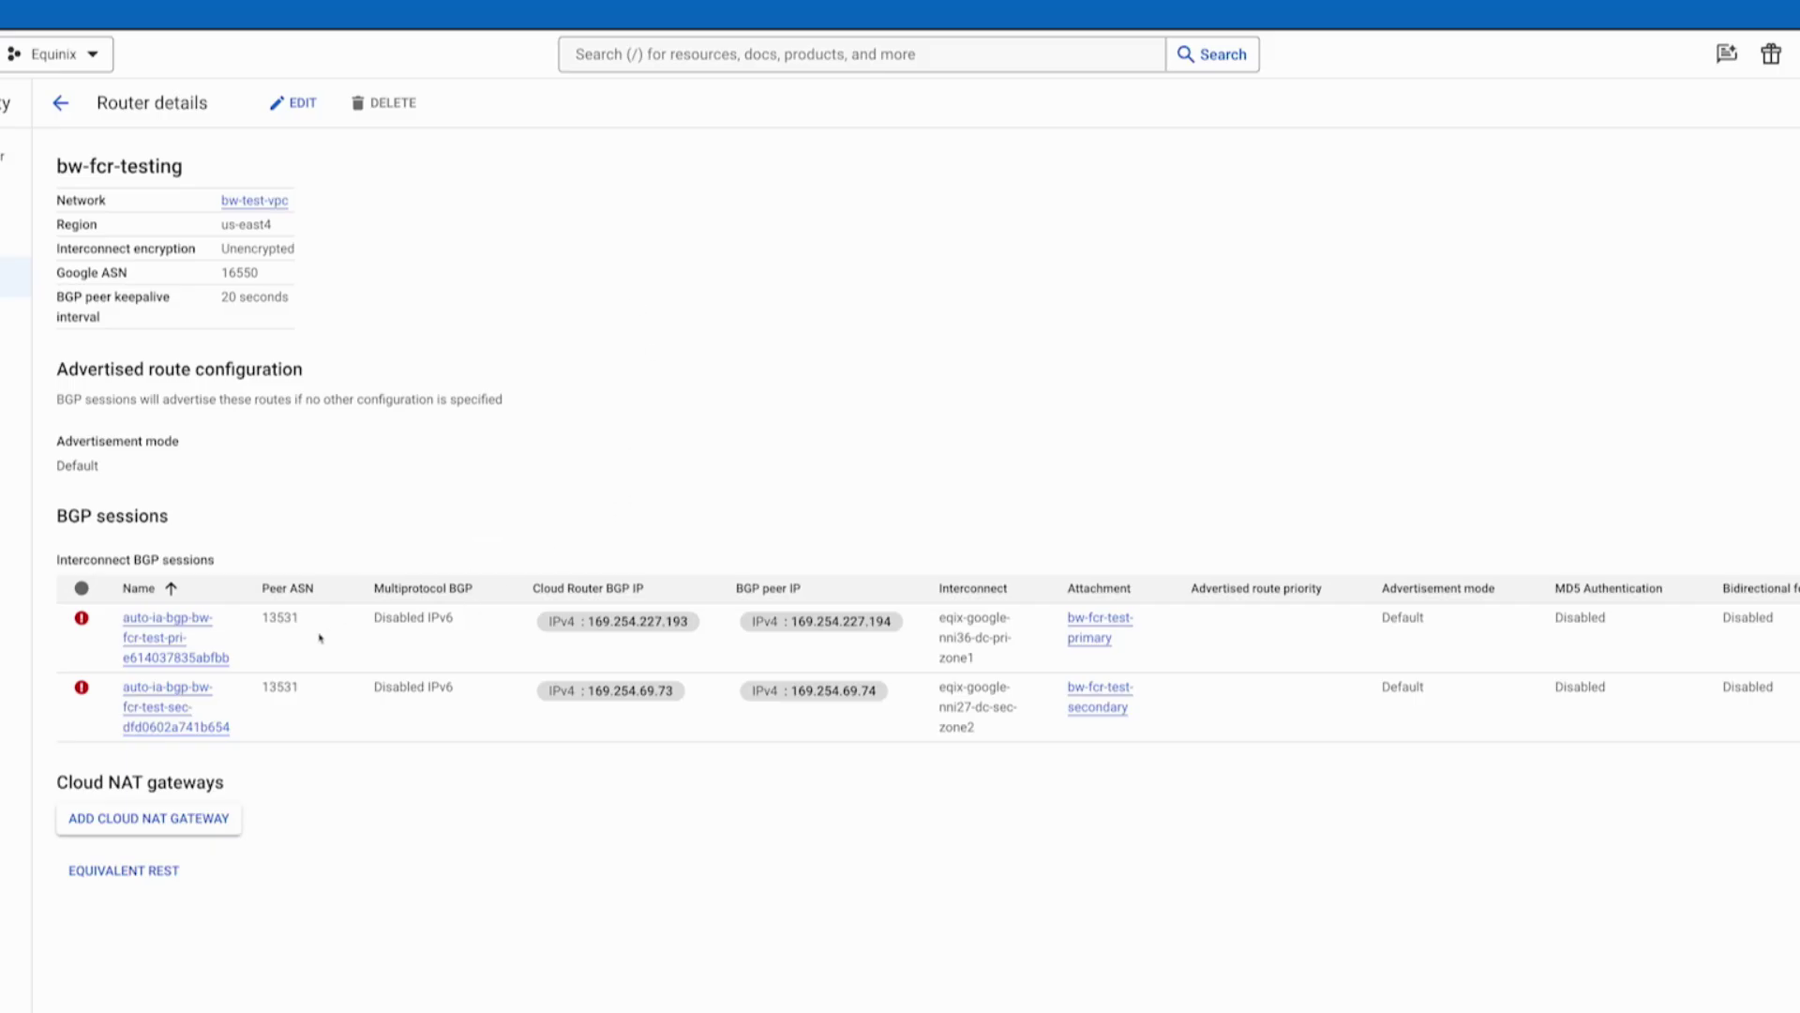
pyautogui.click(60, 102)
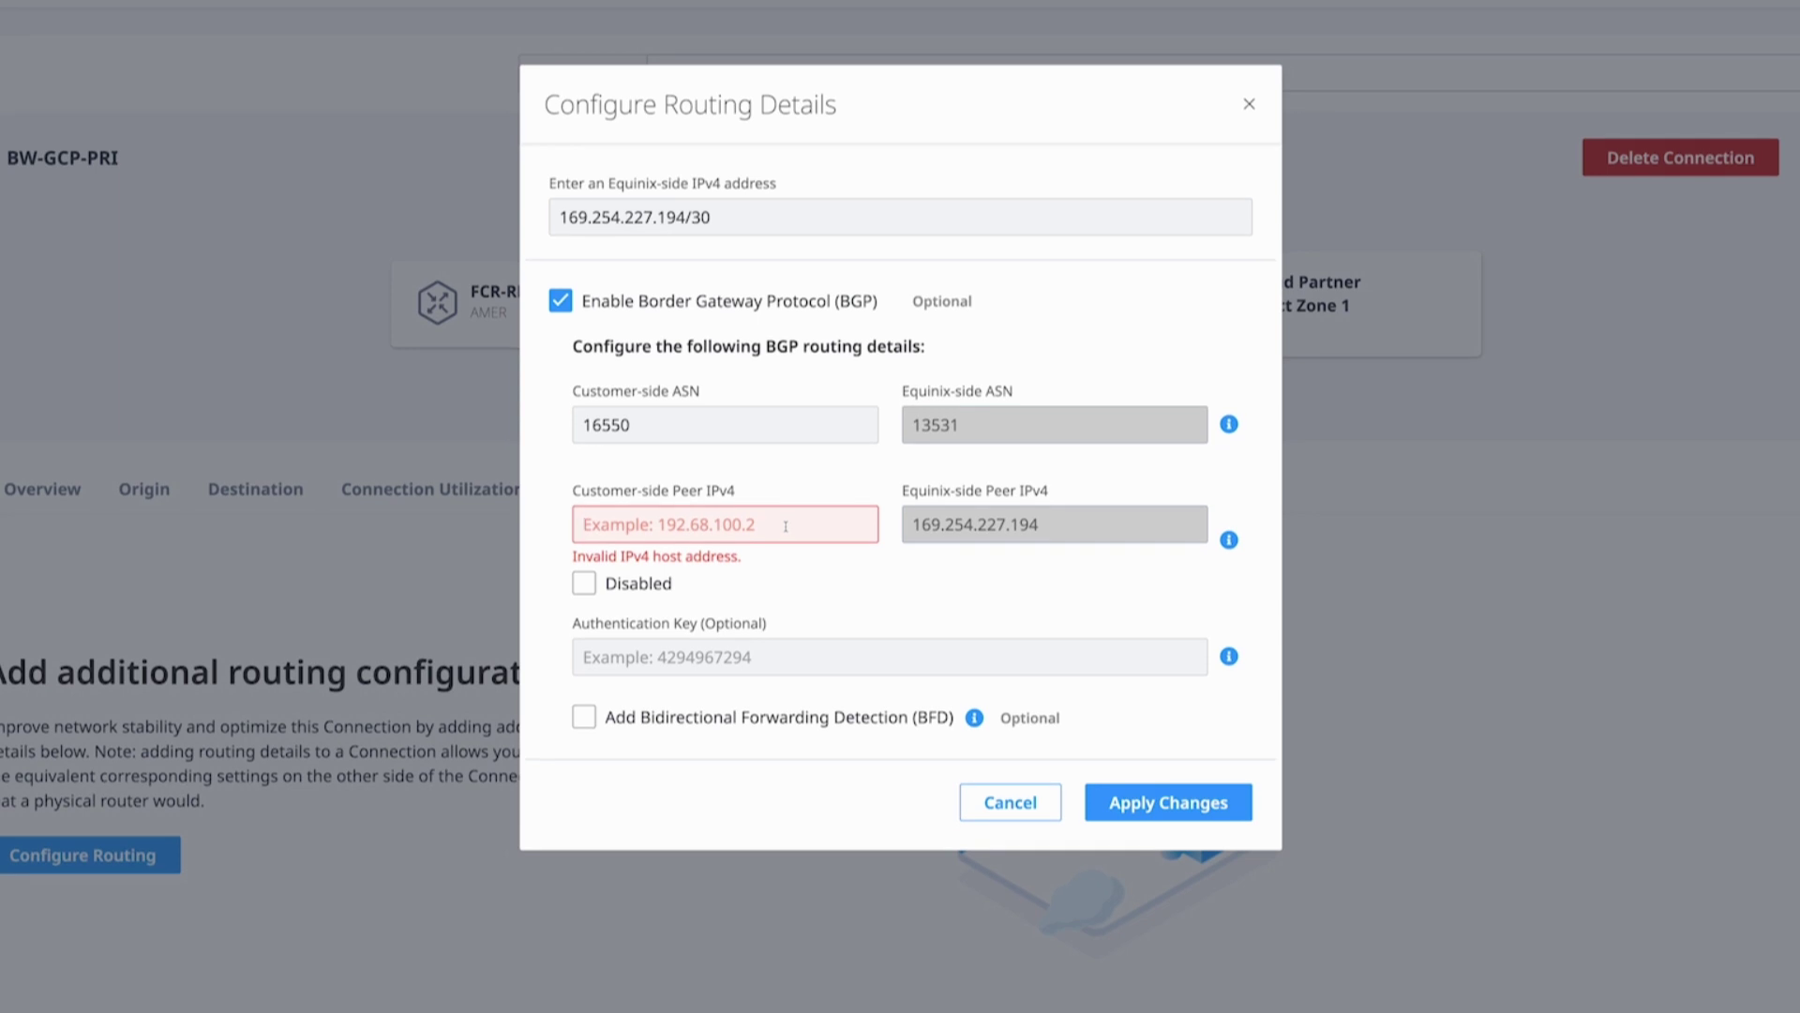
pyautogui.write('169.254.227.193')
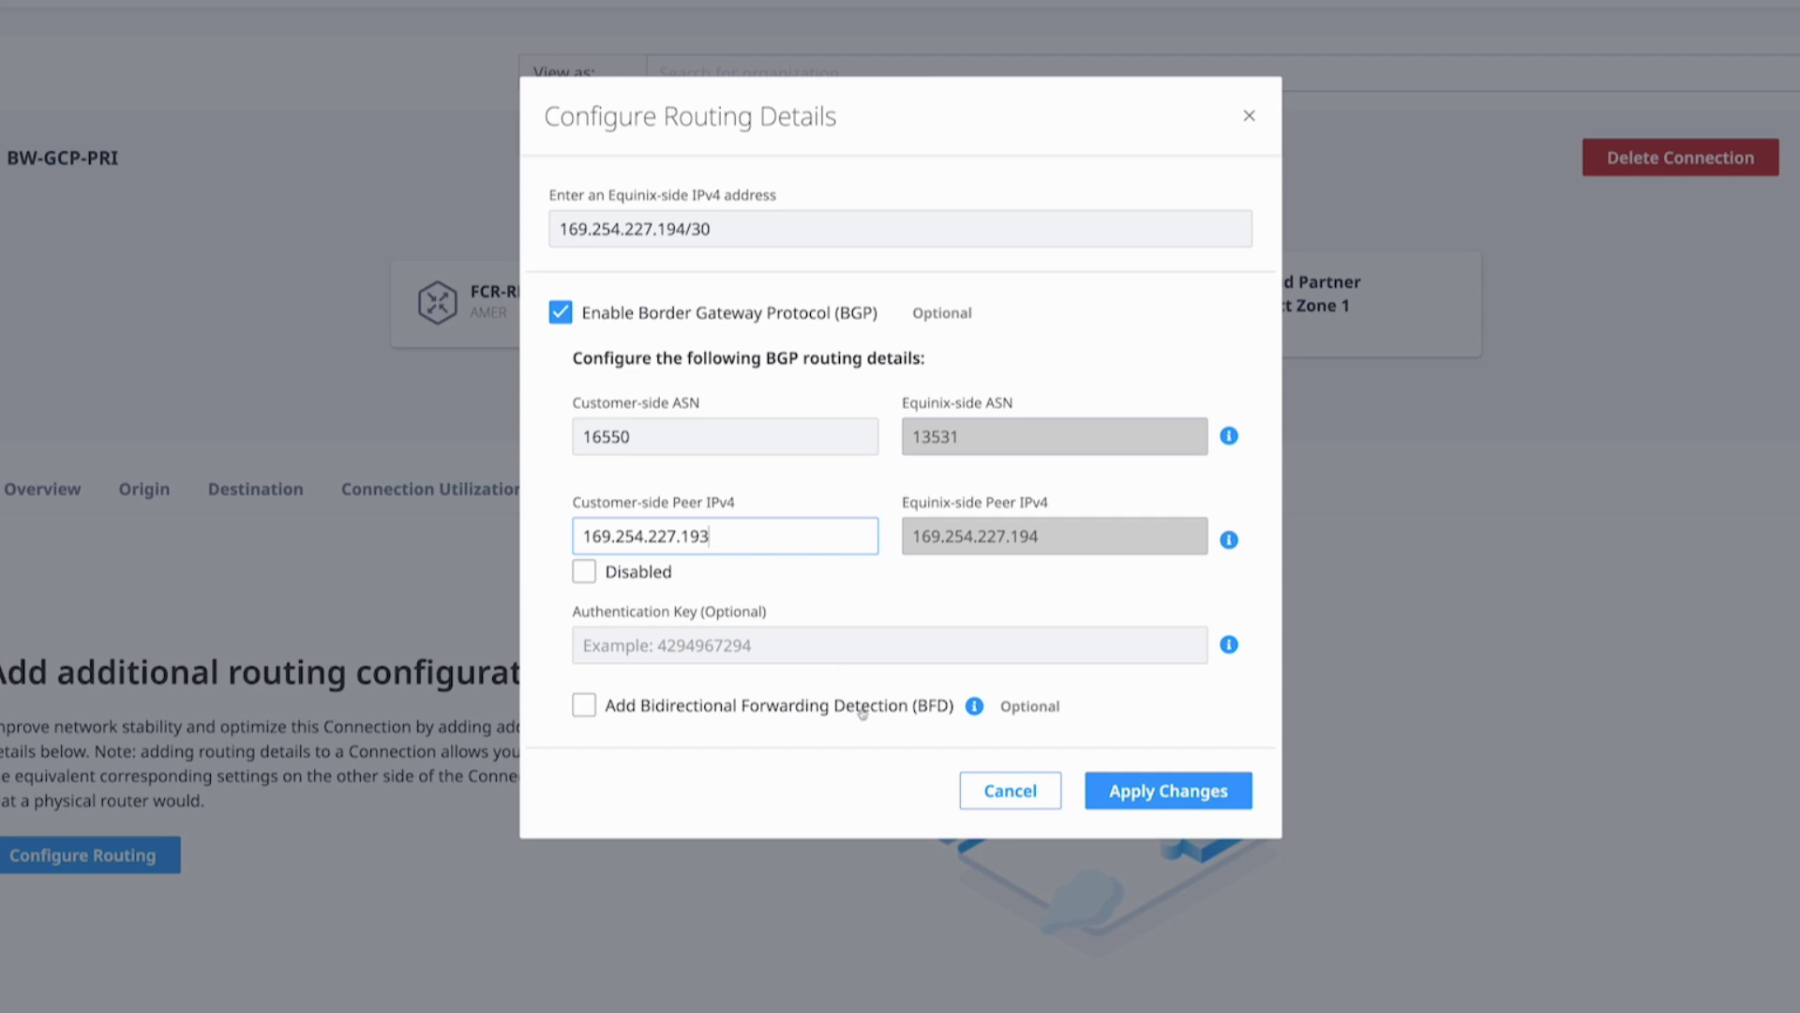
pyautogui.click(1167, 789)
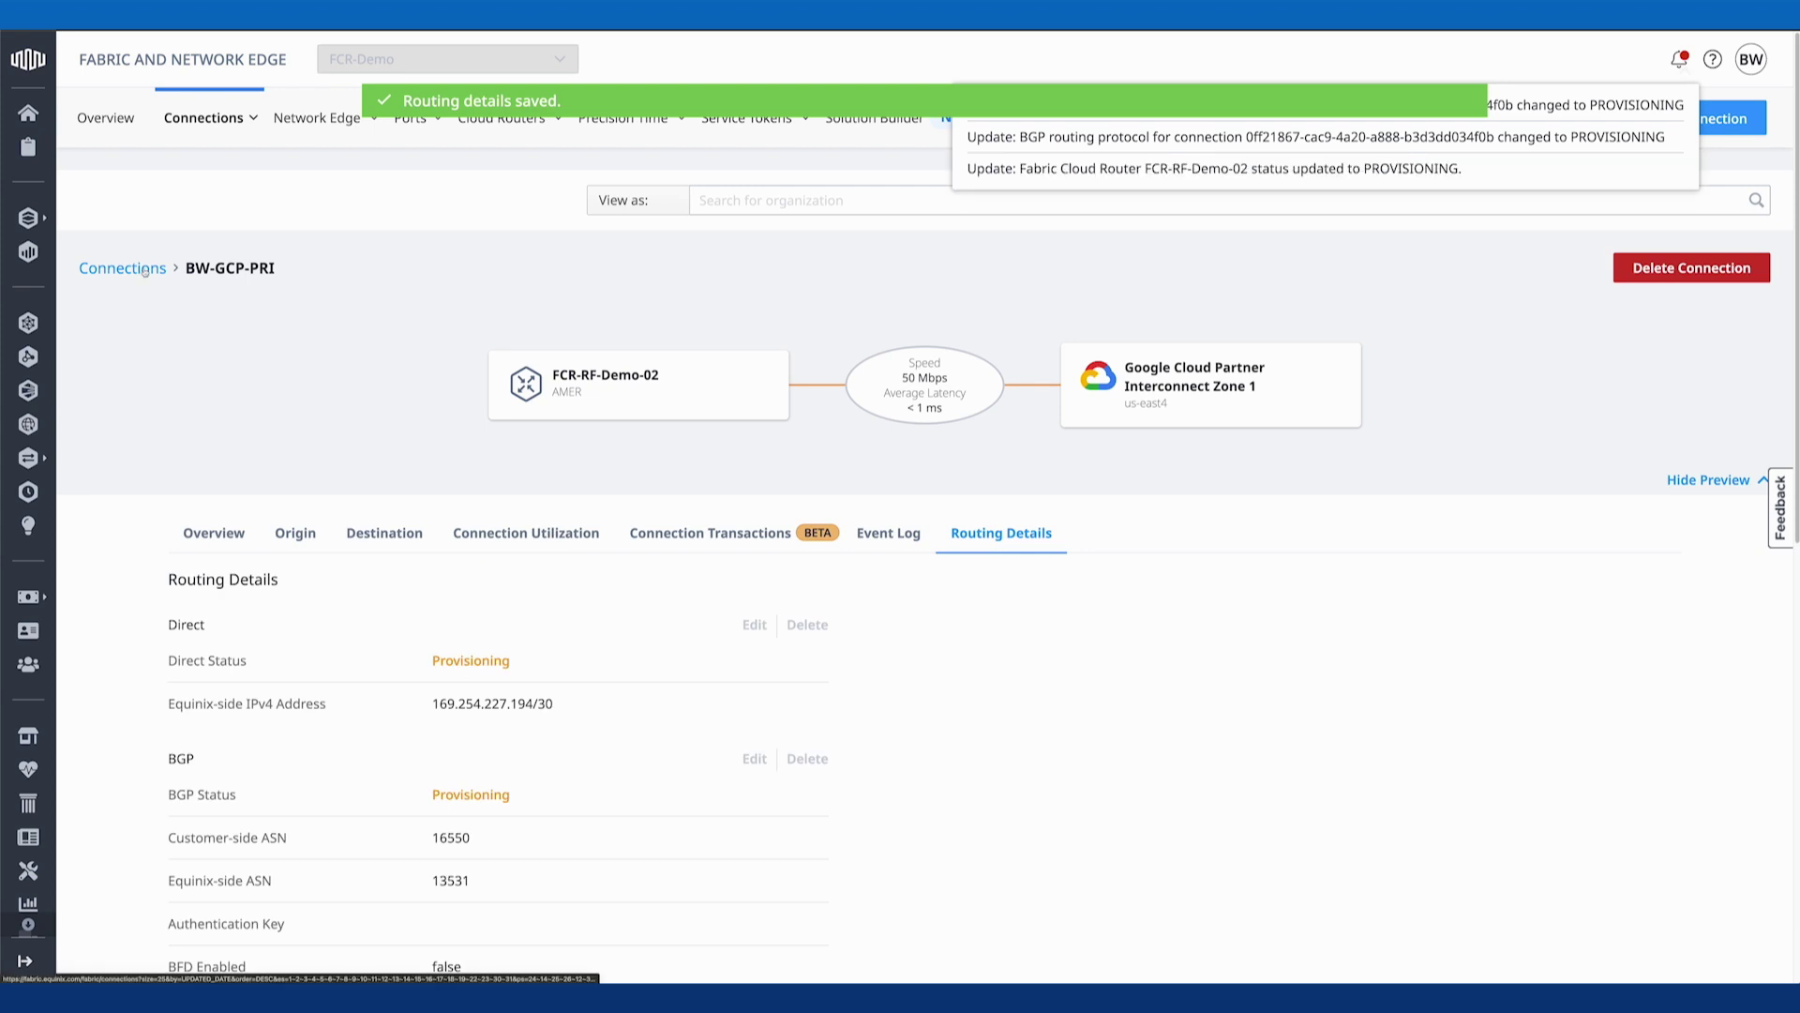
# - Open BW-GCP-SEC's Routing Details from the connections list and begin configuring routing
pyautogui.click(121, 268)
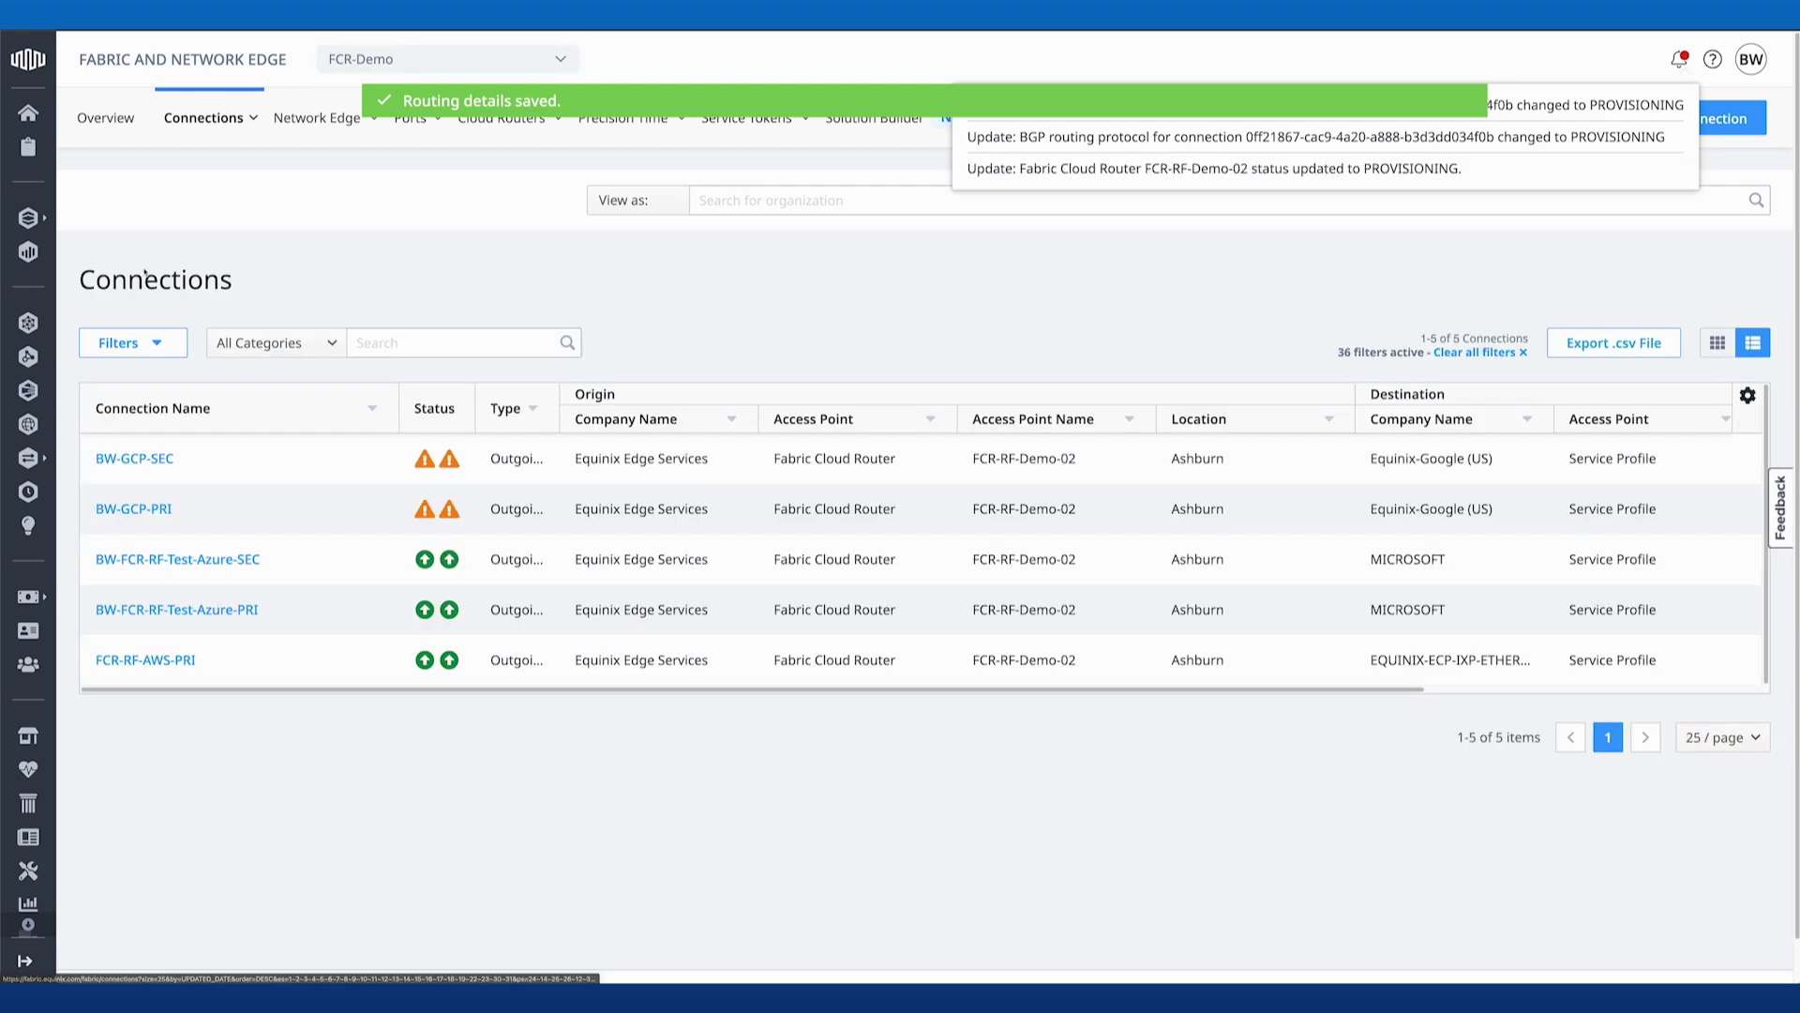
pyautogui.click(160, 459)
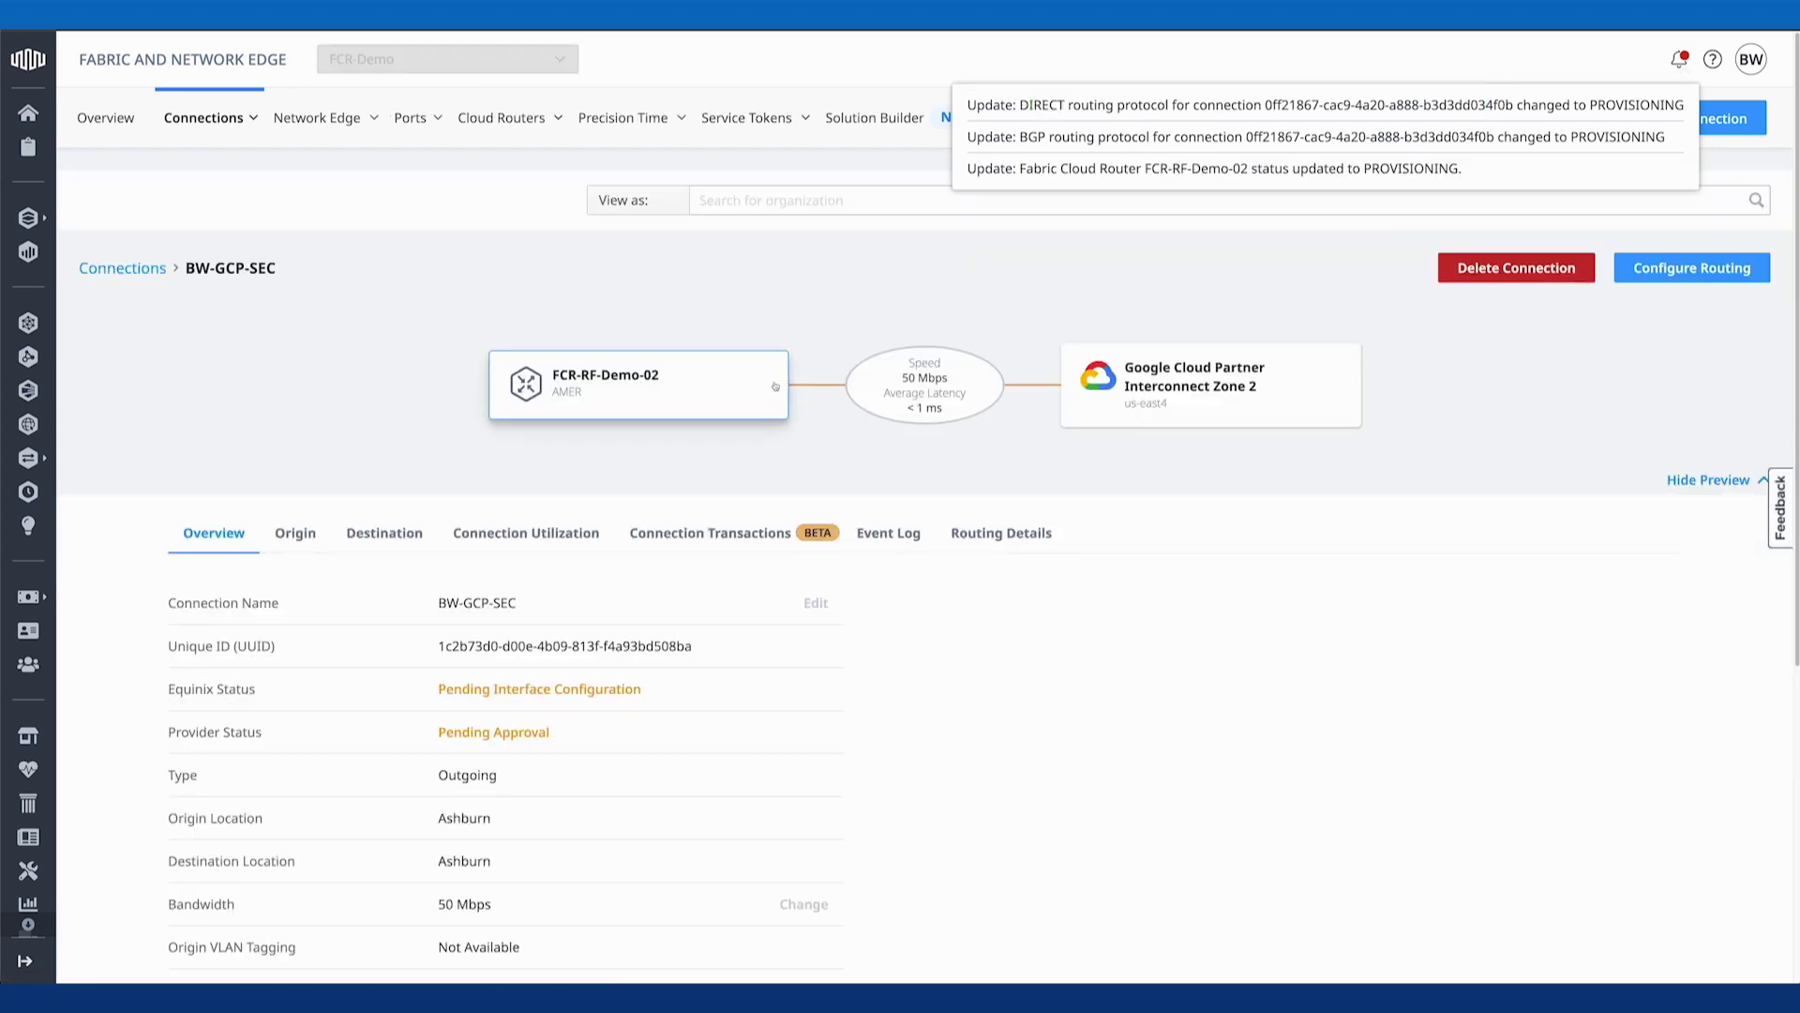
pyautogui.click(1038, 542)
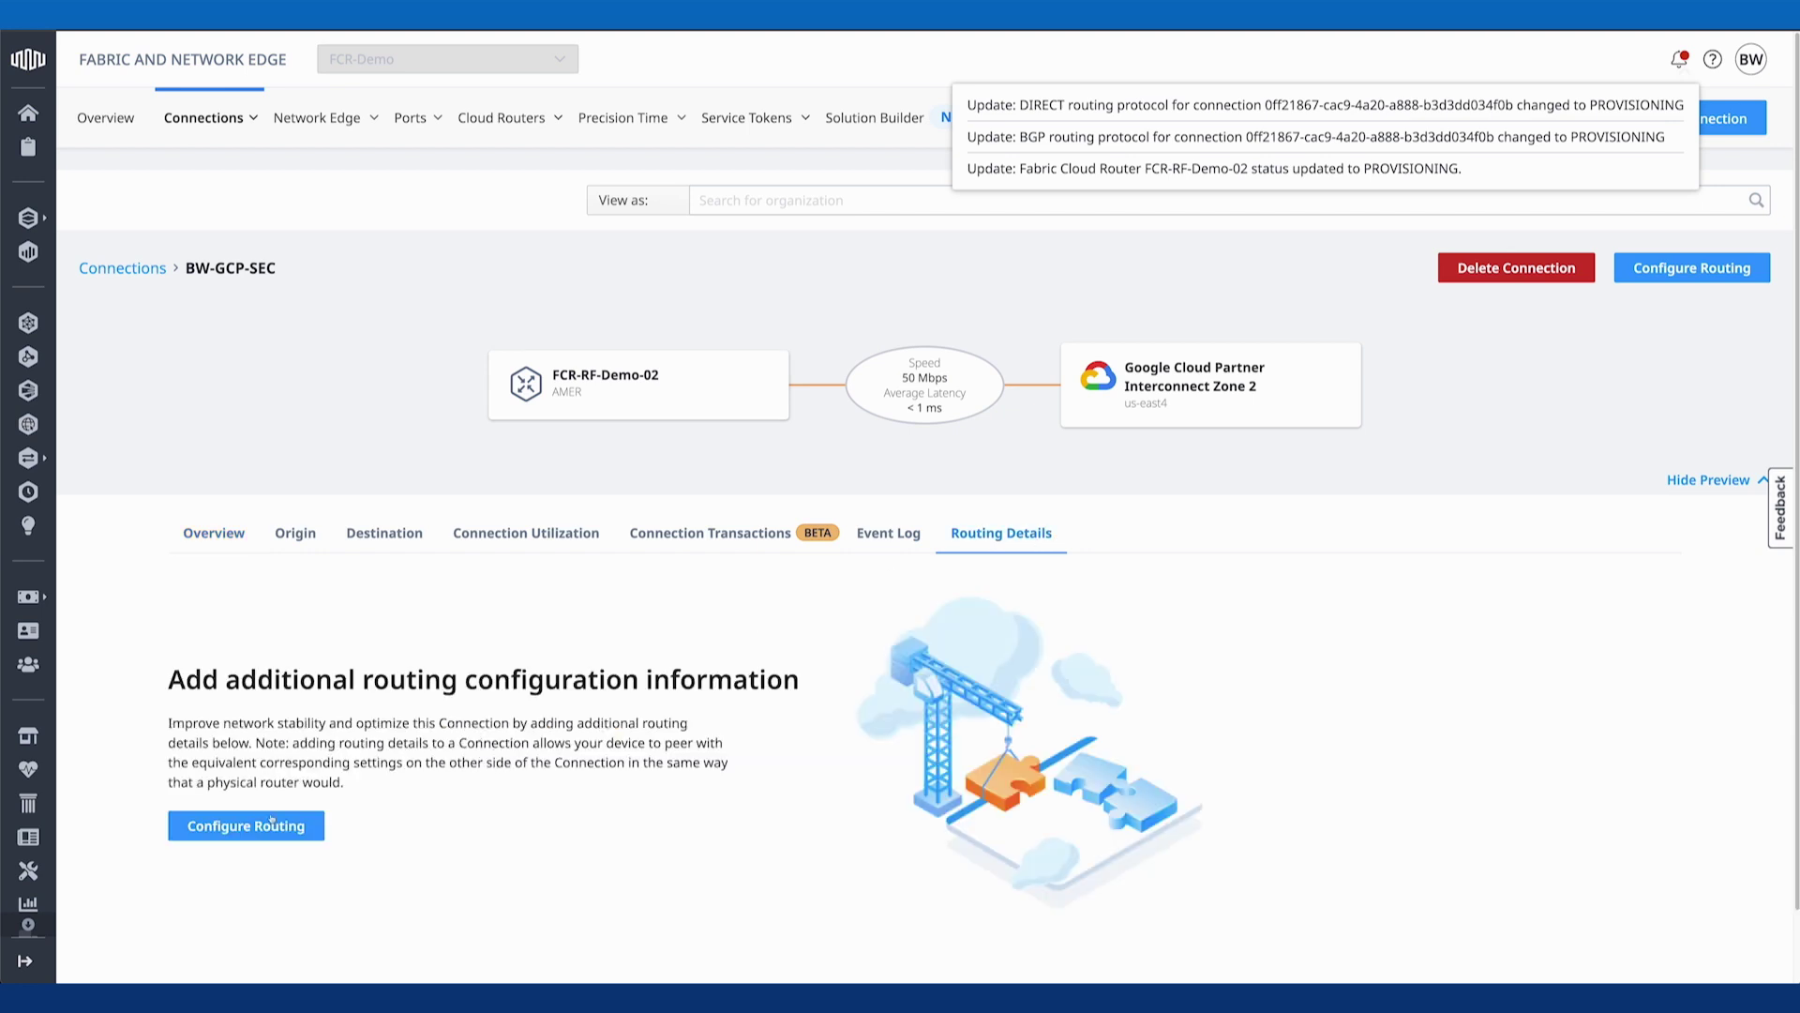
pyautogui.click(271, 823)
# - Save BW-GCP-SEC BGP routing: 169.254.69.74/30, customer ASN 16550, peer 169.254.69.73
pyautogui.click(702, 417)
pyautogui.write('169.254.69.74/30')
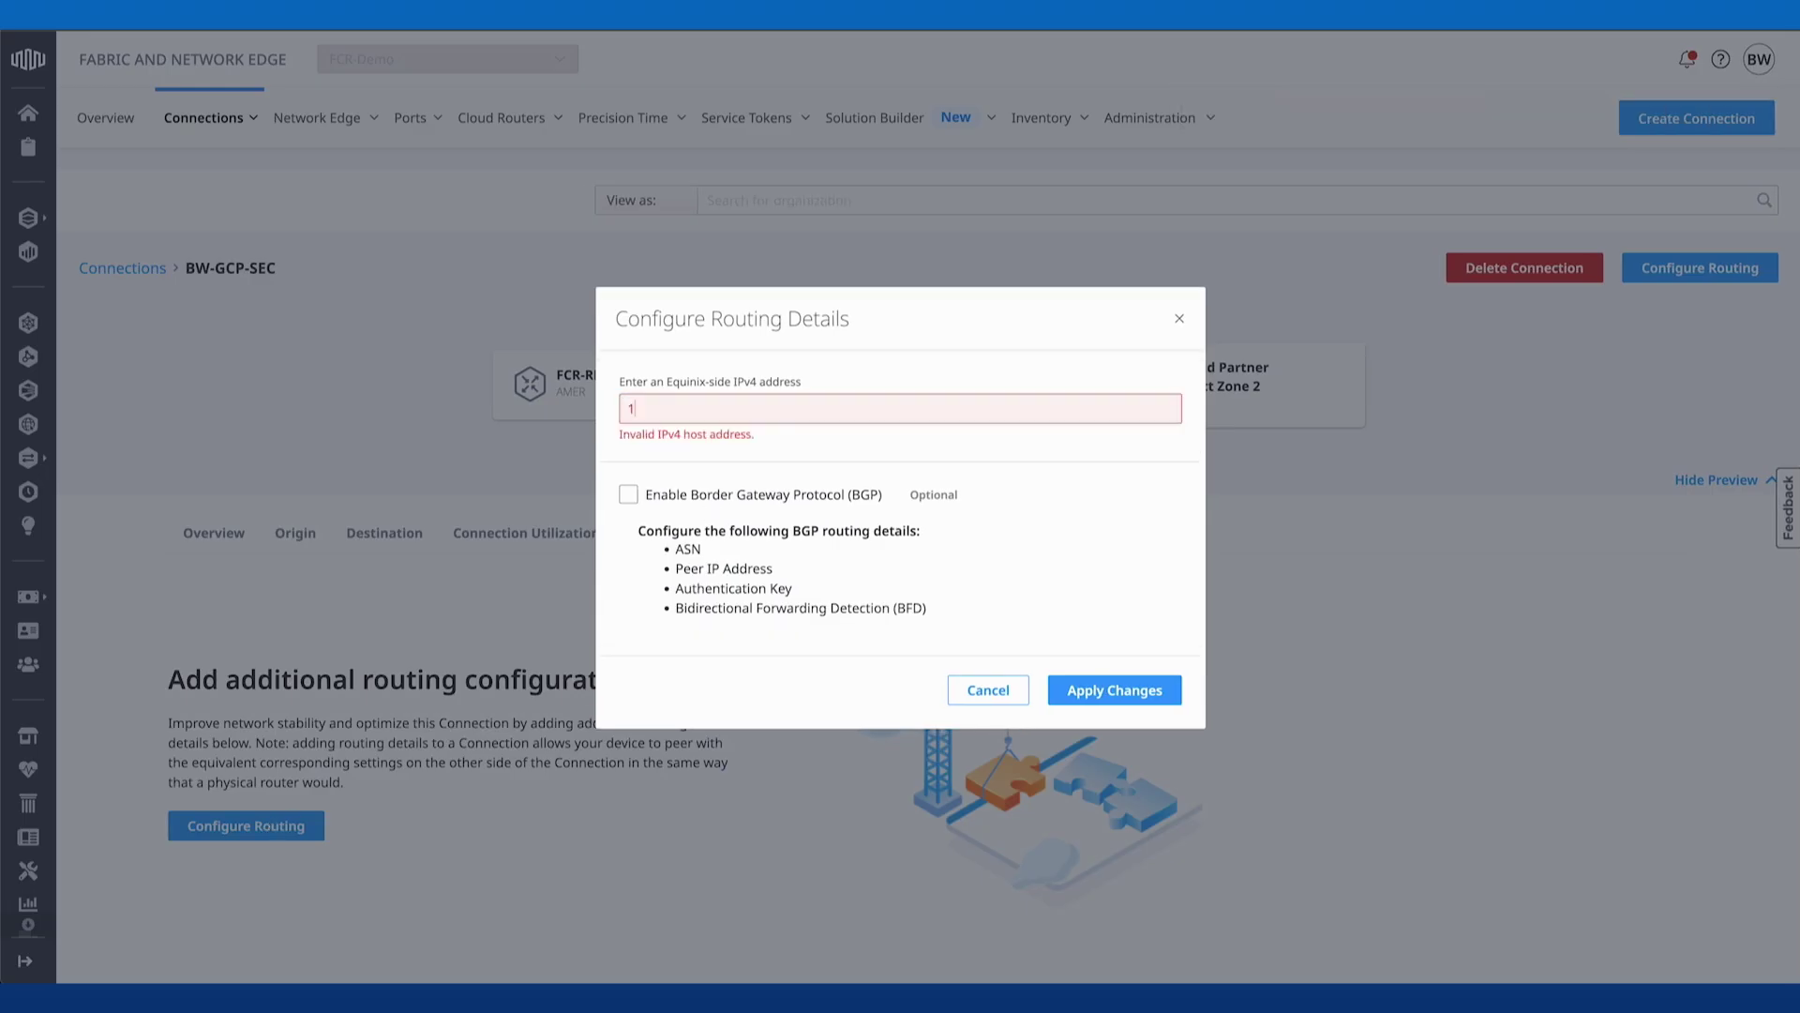
pyautogui.click(629, 484)
pyautogui.click(759, 490)
pyautogui.write('16550')
pyautogui.click(724, 570)
pyautogui.write('169.254.69.73')
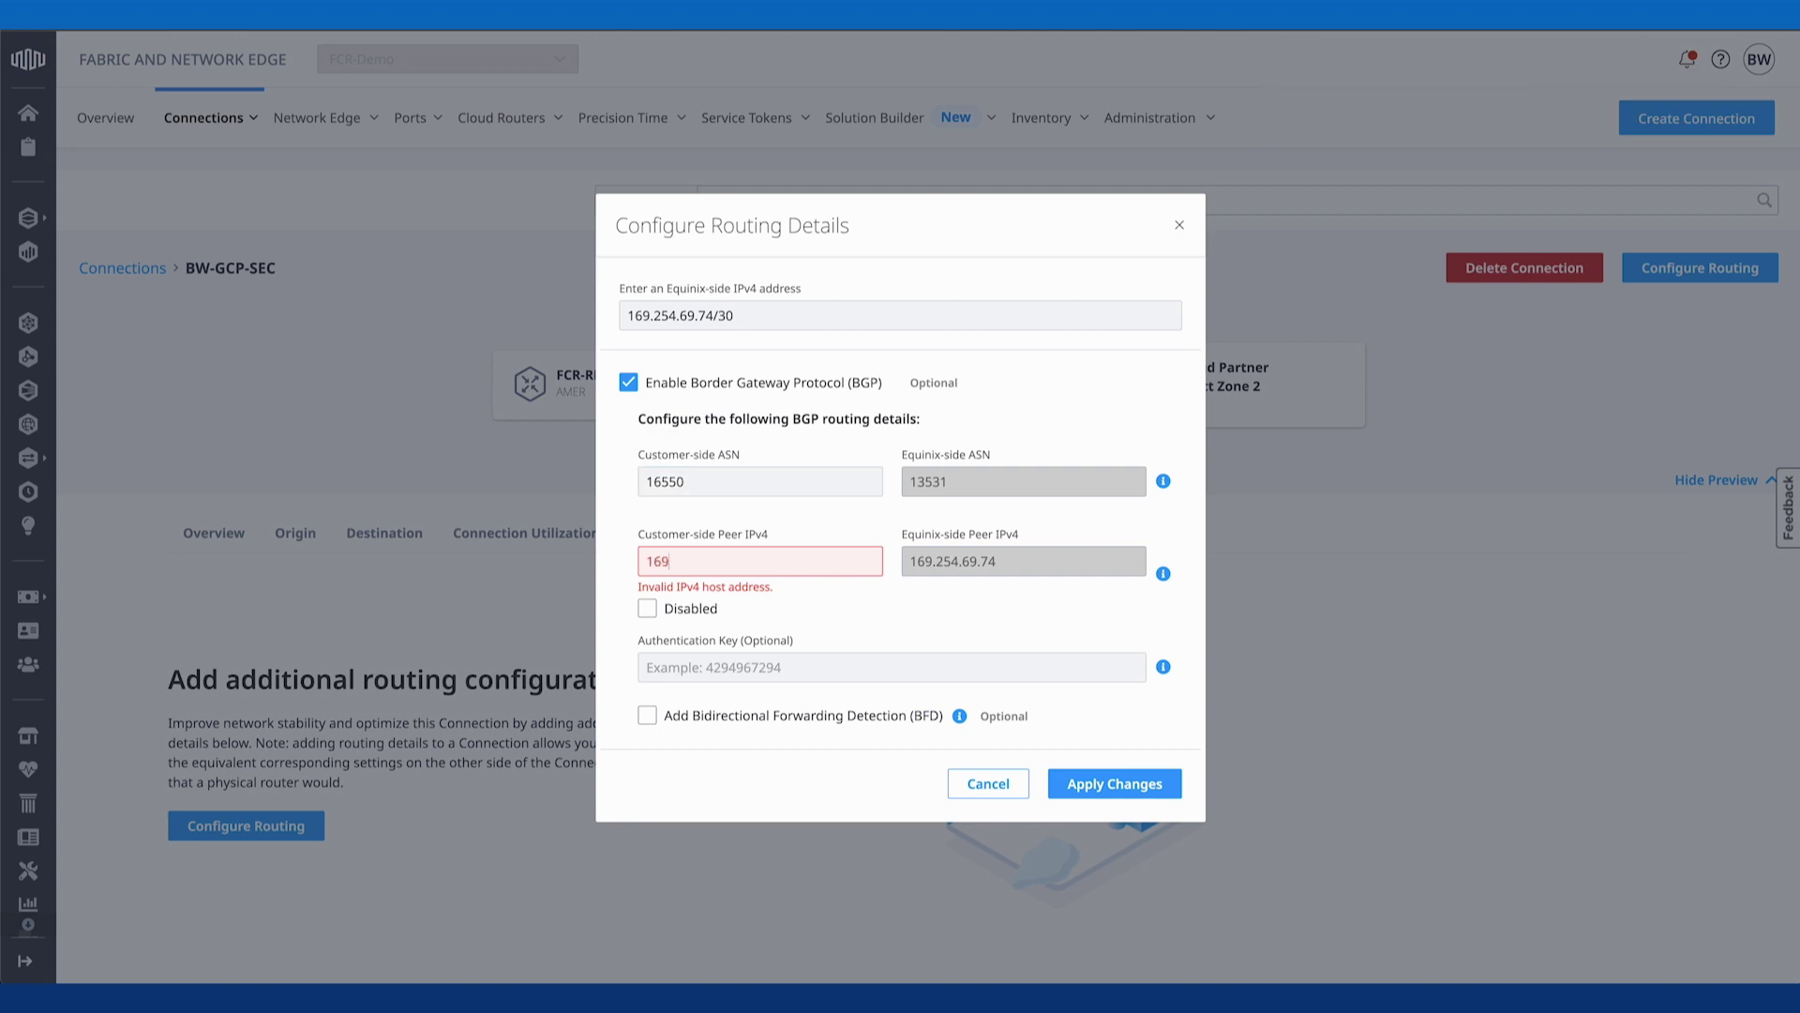
pyautogui.click(723, 663)
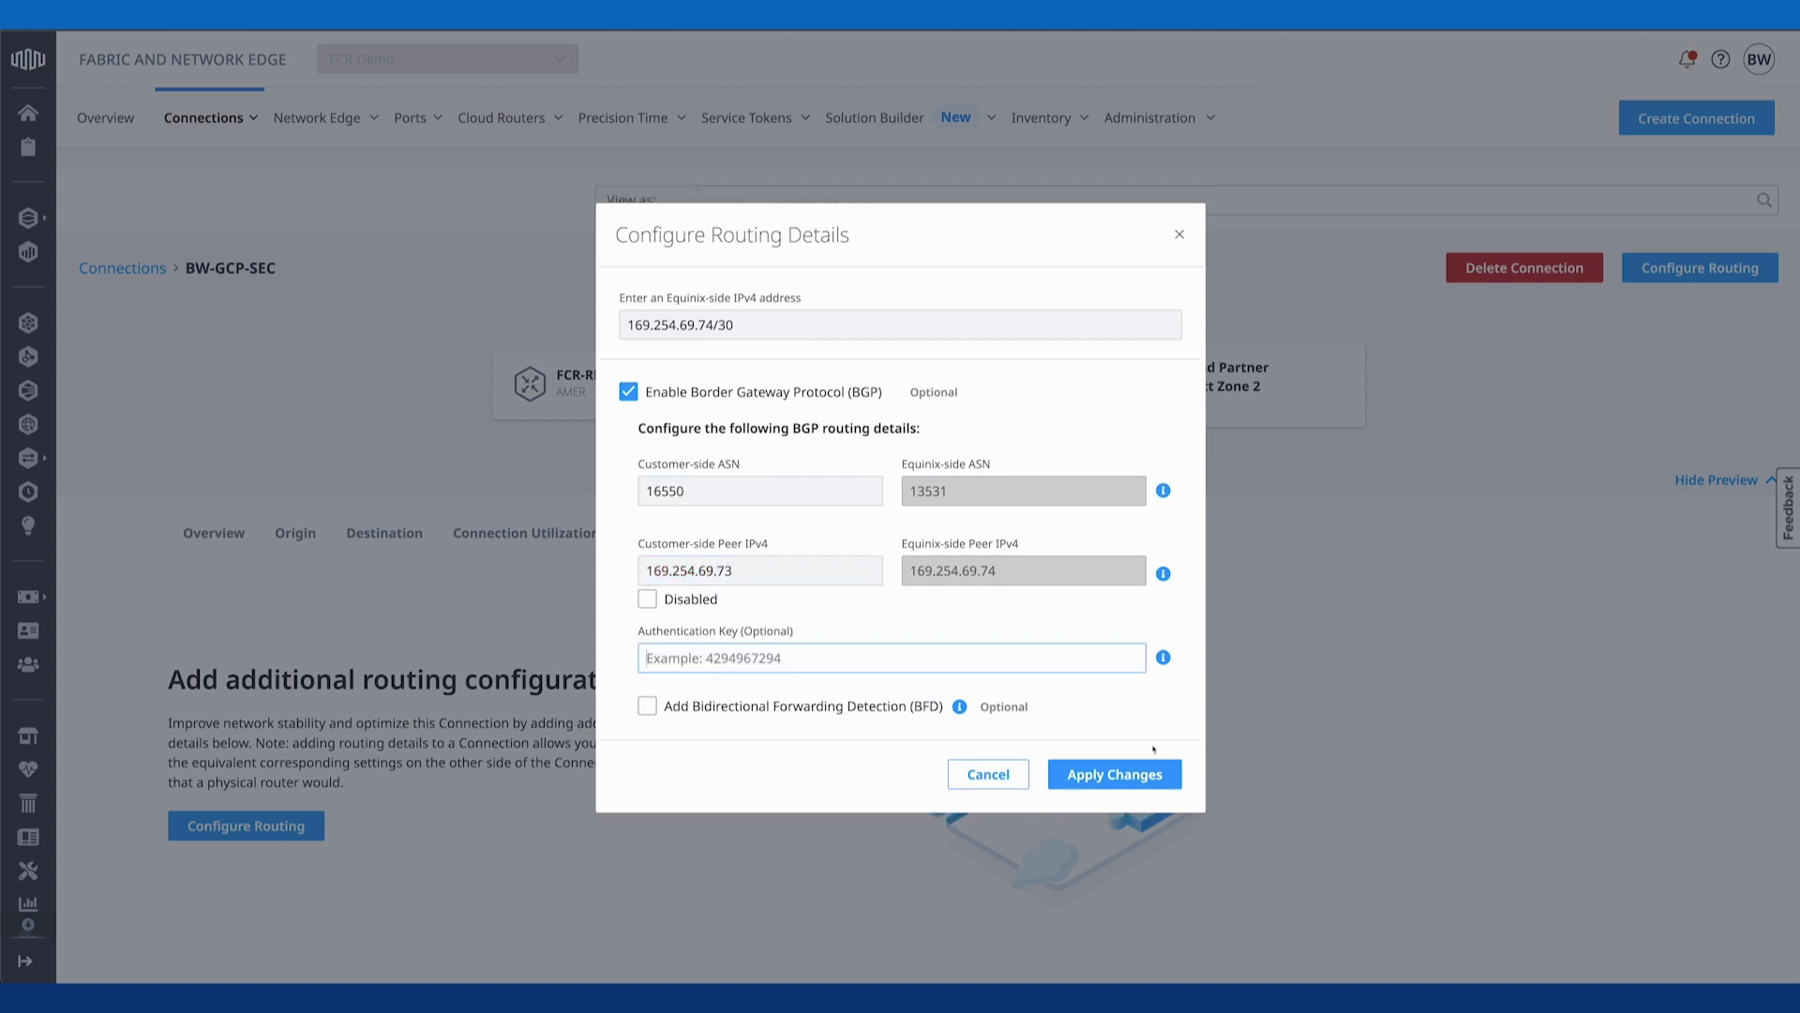
pyautogui.click(1148, 778)
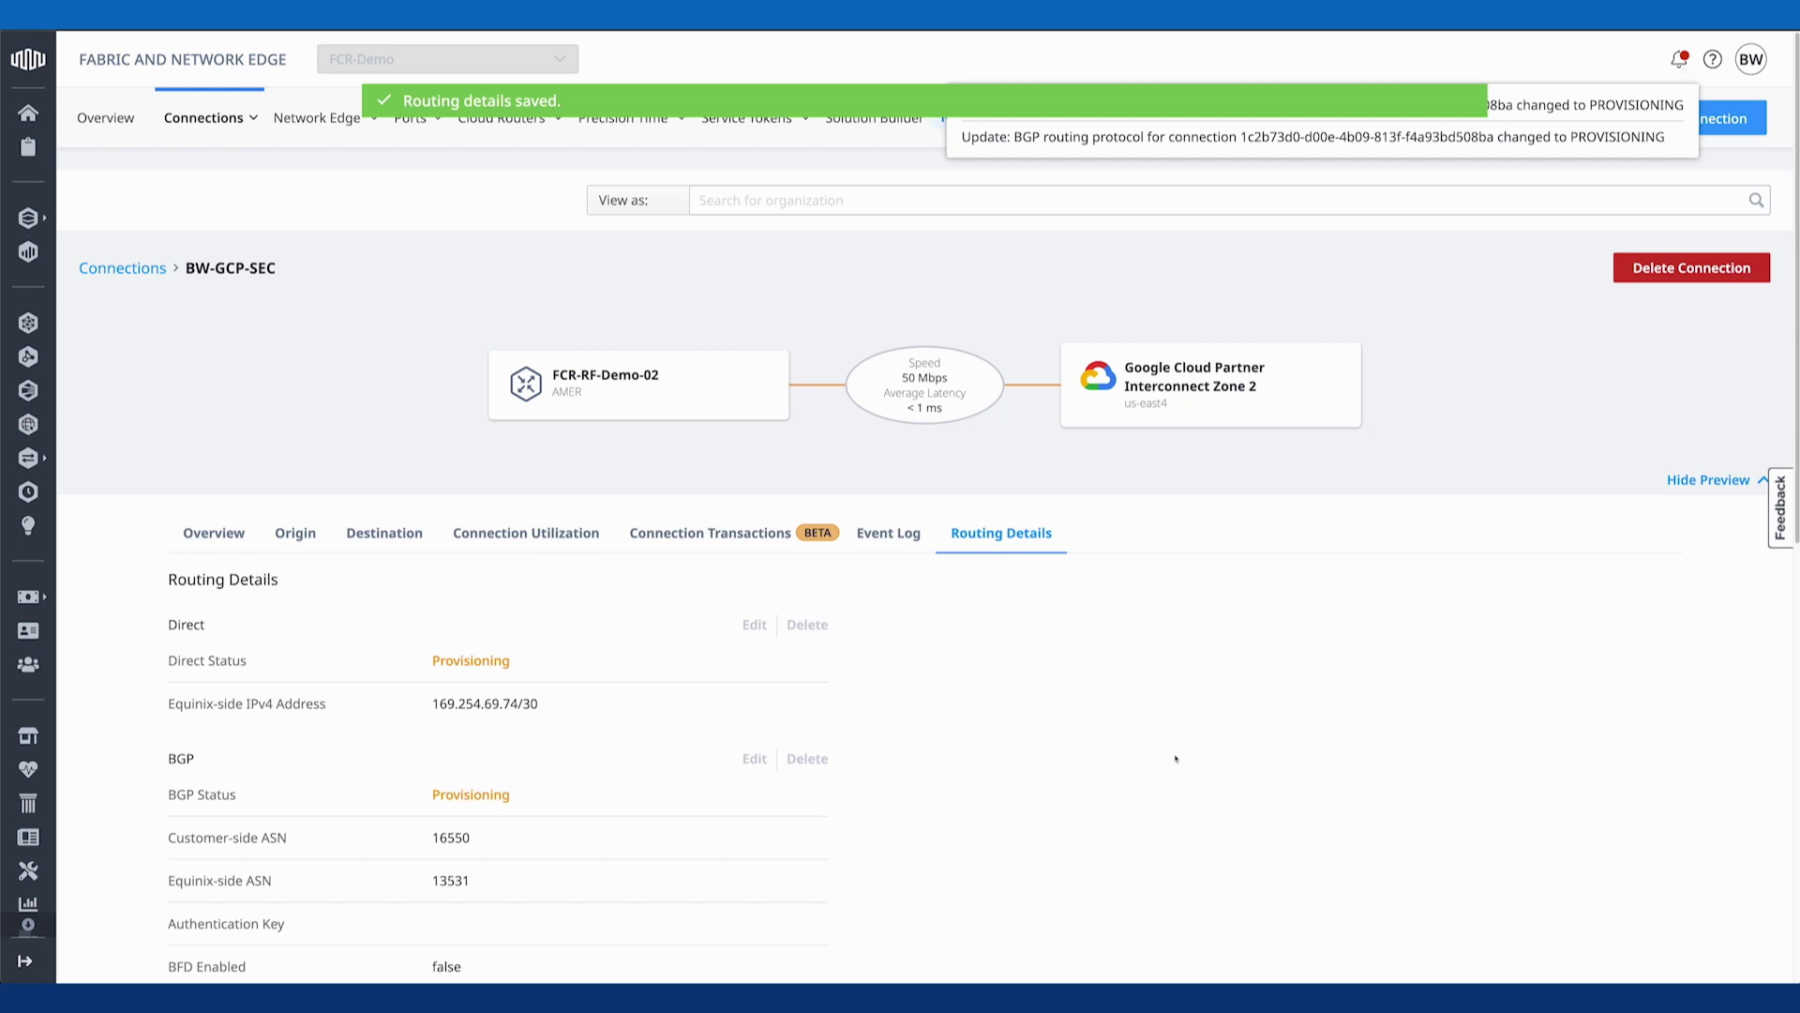
pyautogui.click(141, 267)
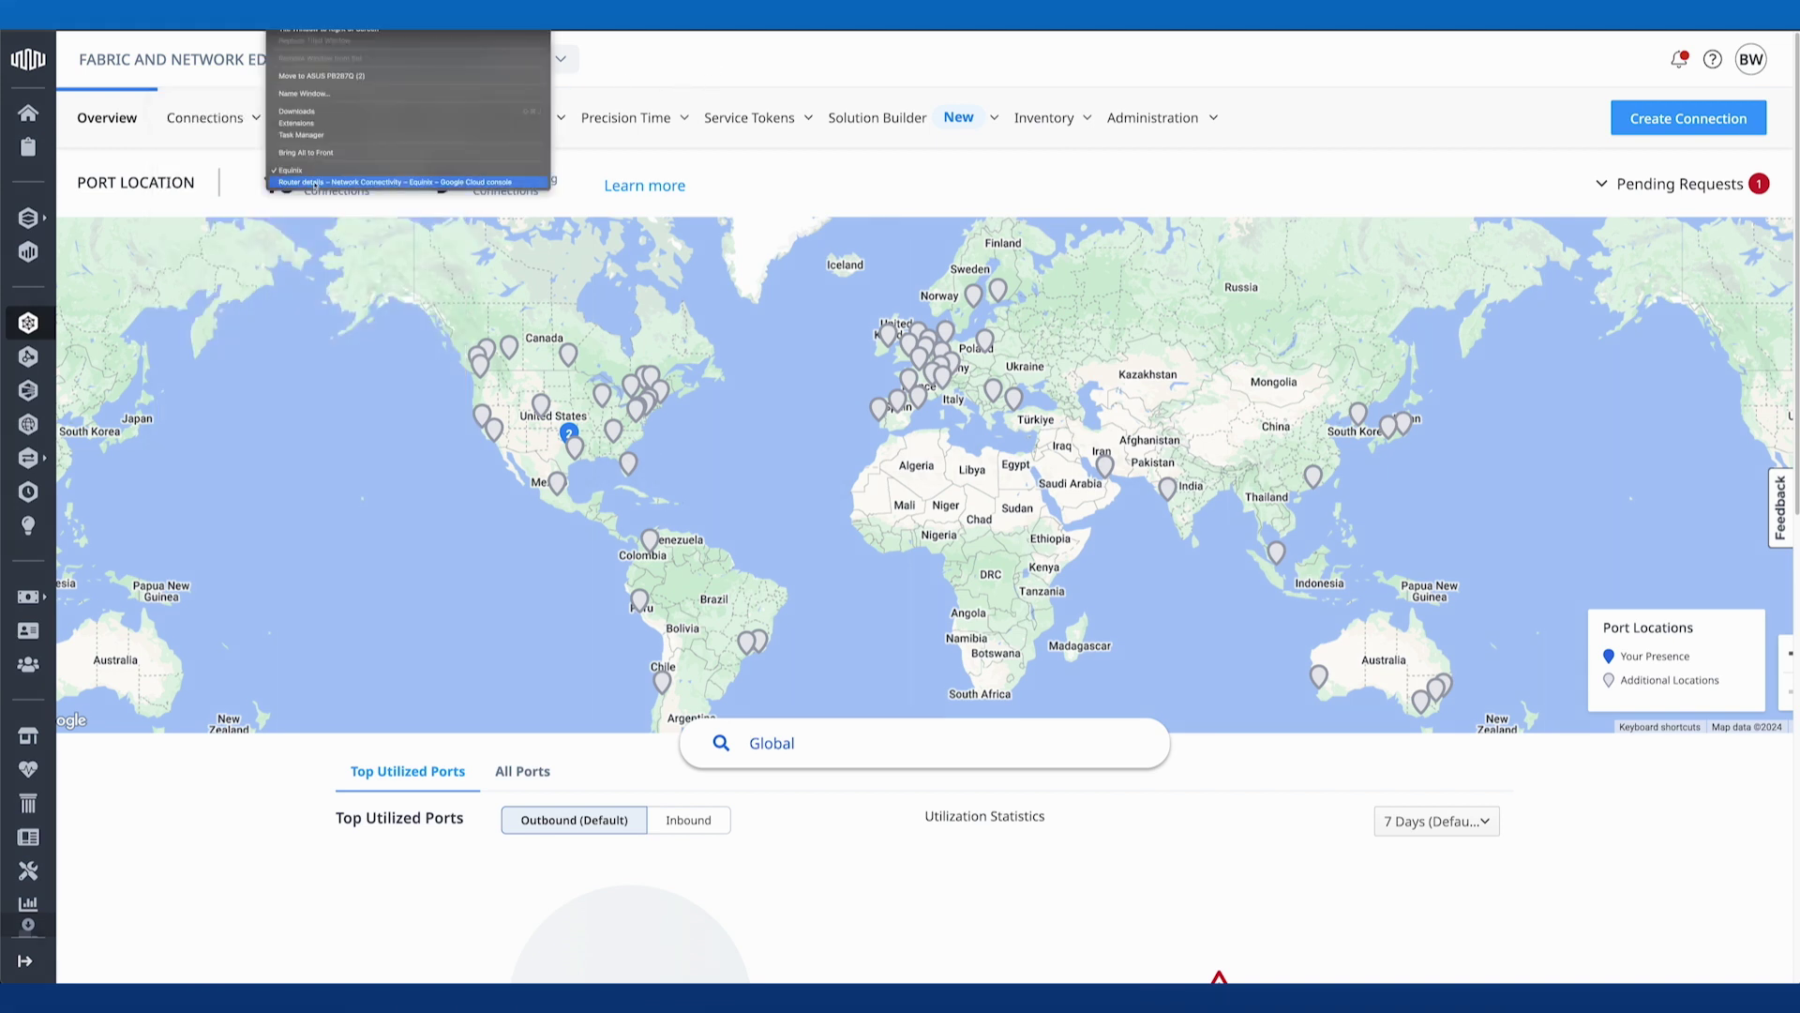
# - Confirm both bw-fcr-testing BGP sessions show green status in Google Cloud, then return to Equinix
pyautogui.click(321, 182)
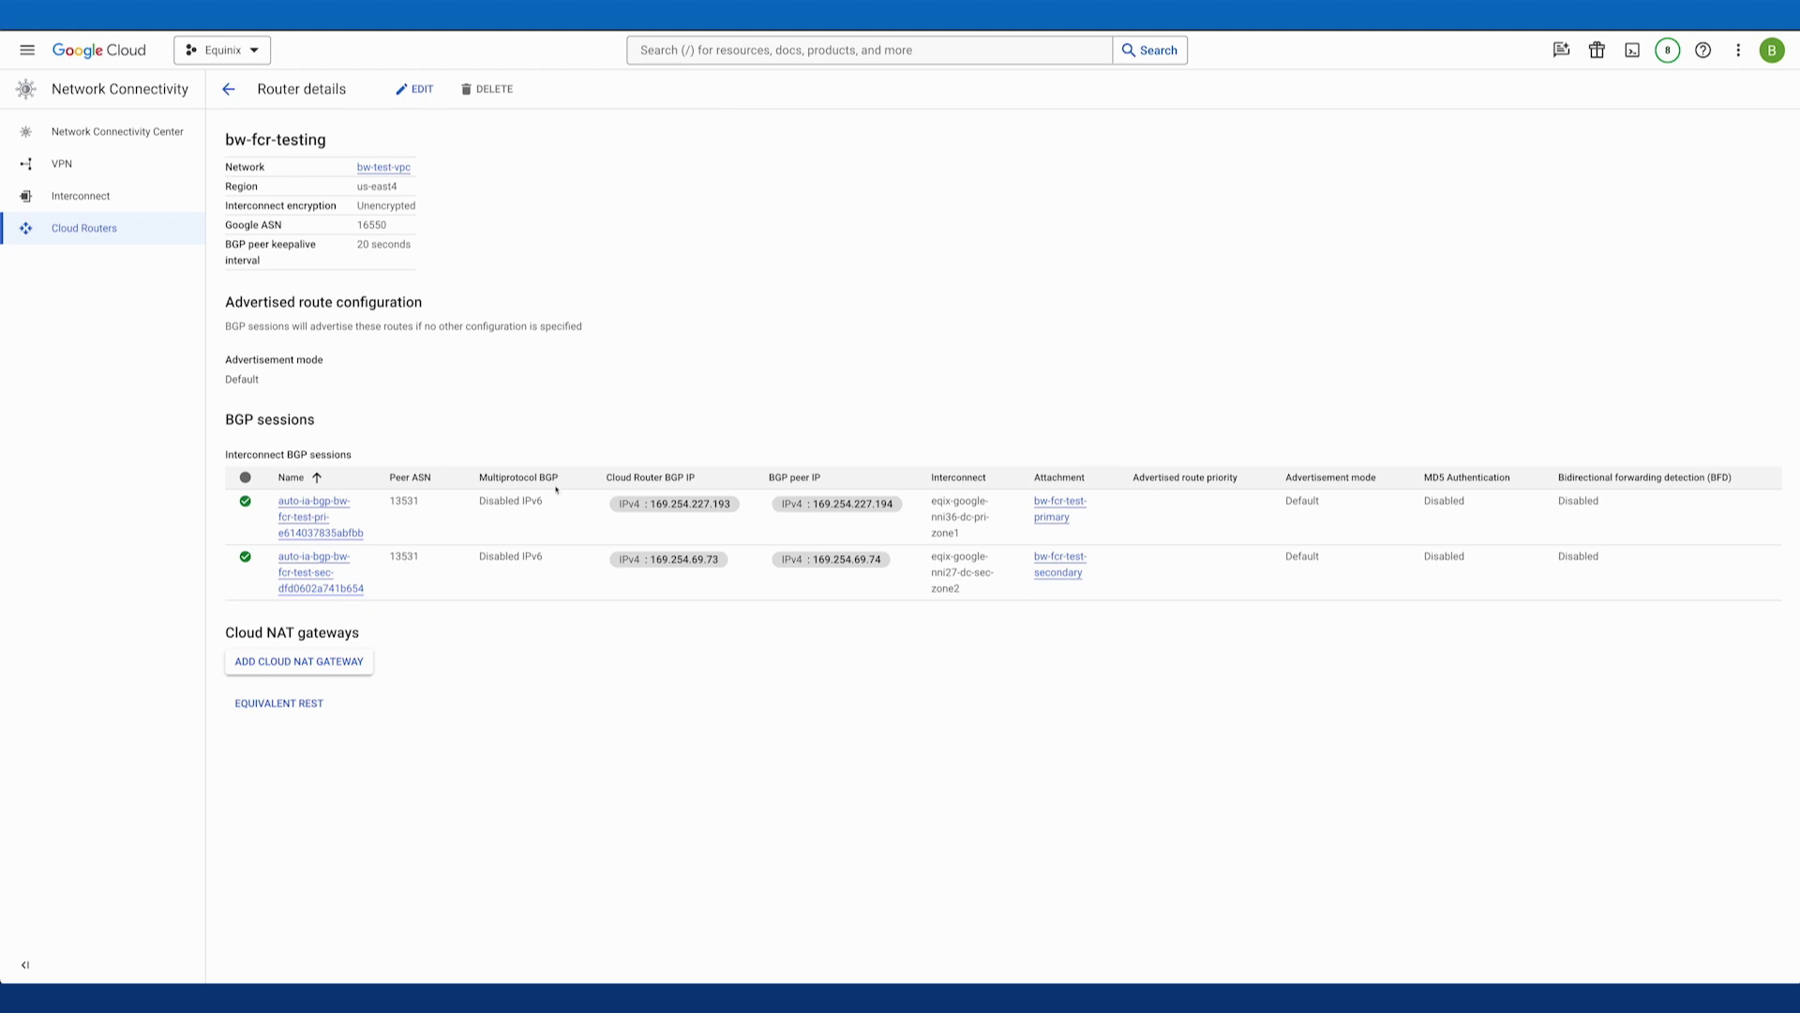
pyautogui.moveTo(249, 502)
pyautogui.hotkey('ctrl', 'shift', 'a')
pyautogui.press('Down')
pyautogui.press('Down')
pyautogui.press('Down')
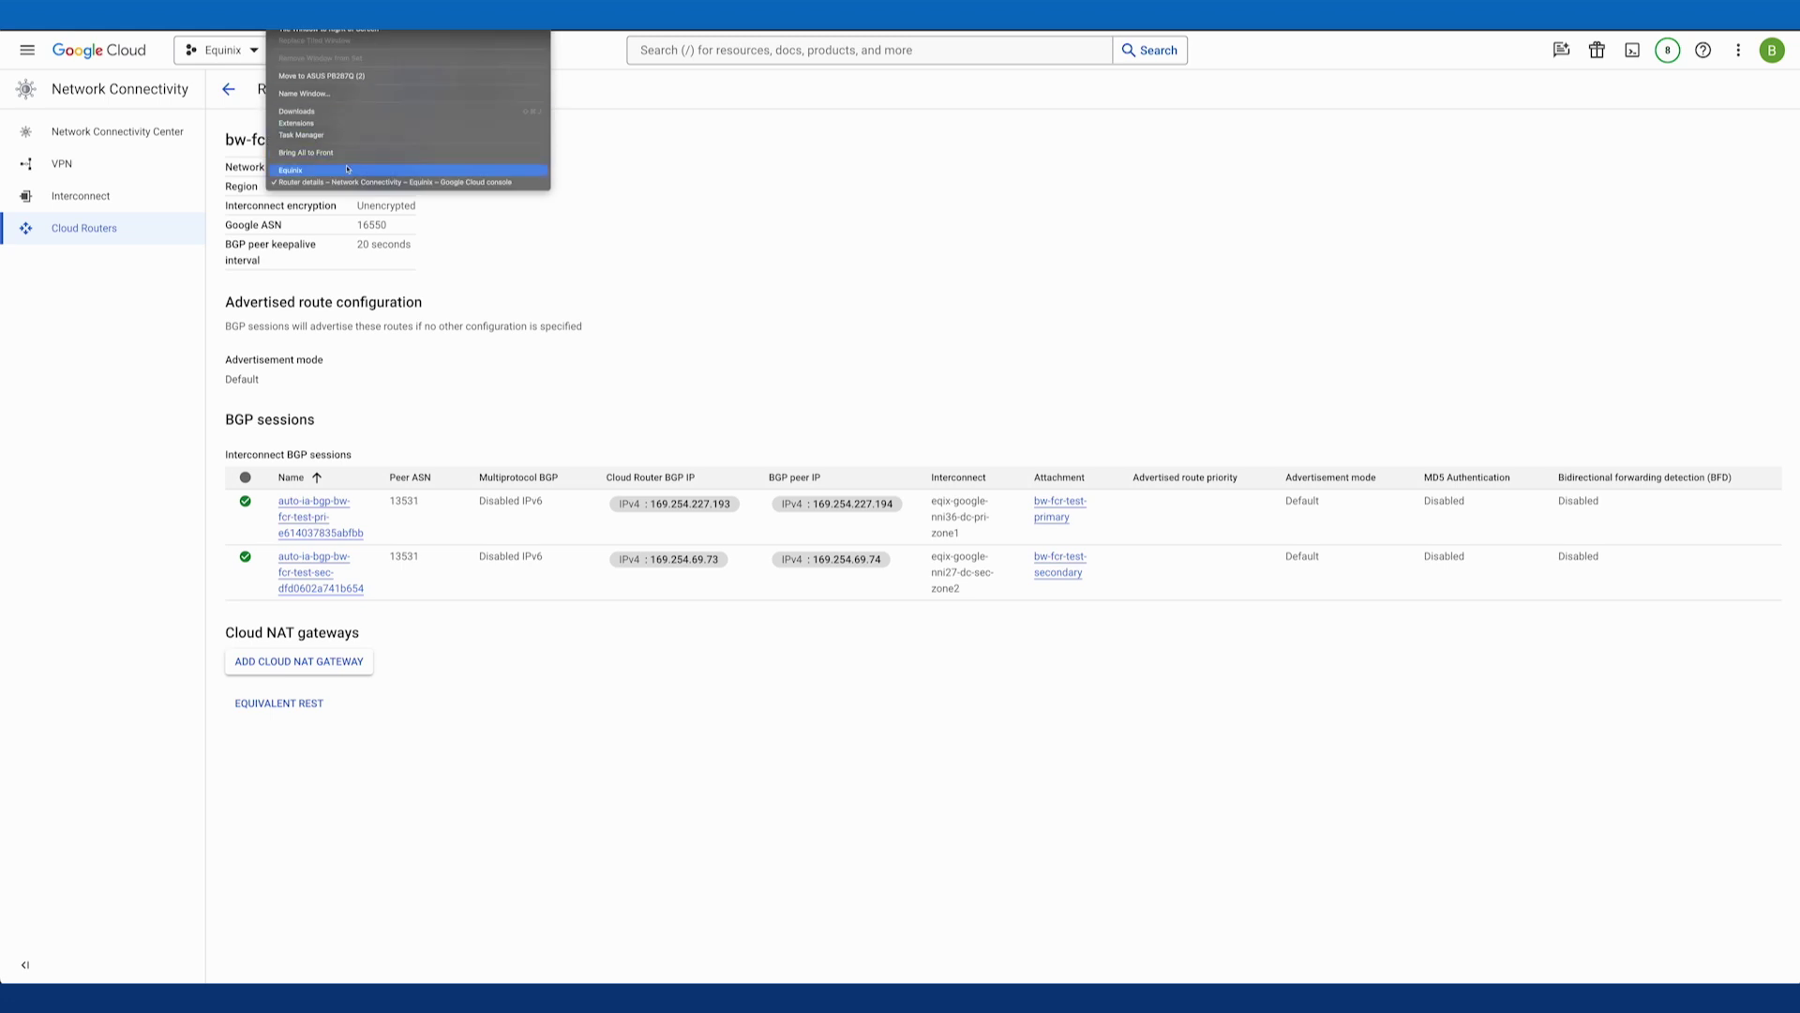
# - Return to the Equinix portal and show the Fabric Cloud Router inventory for the FCR-Demo project
pyautogui.press('Return')
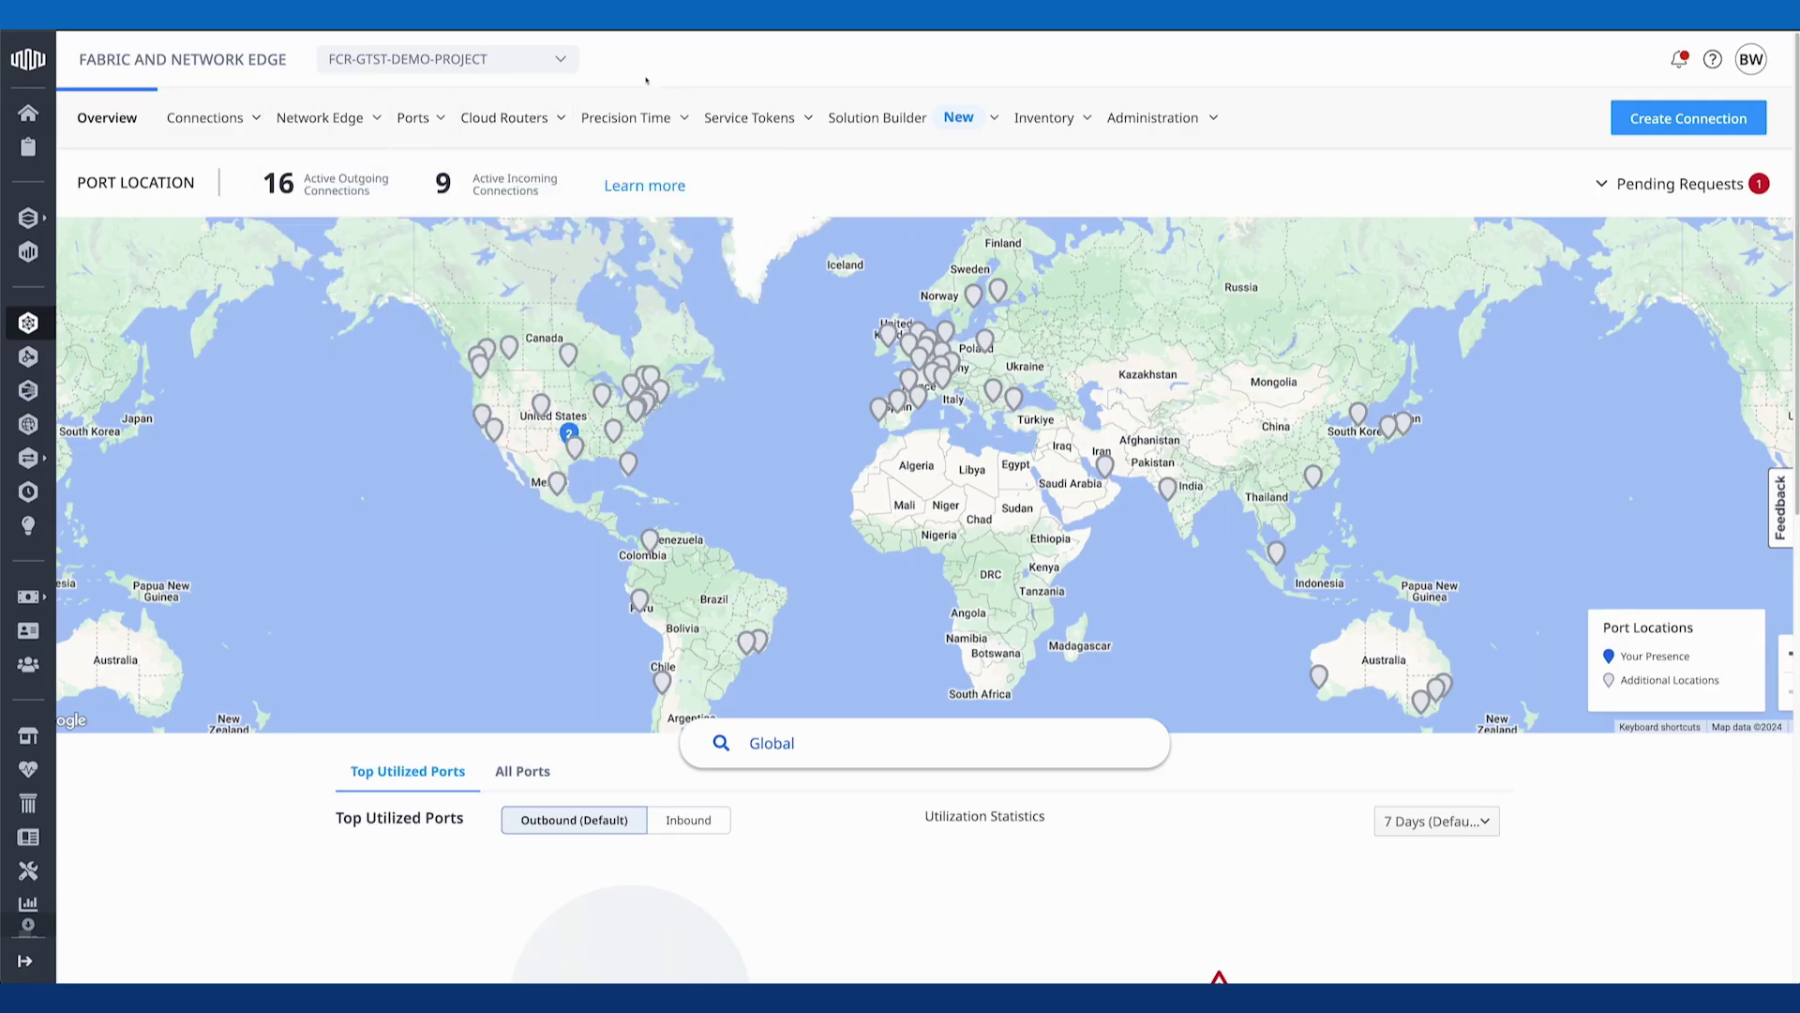
pyautogui.moveTo(478, 110)
pyautogui.click(562, 296)
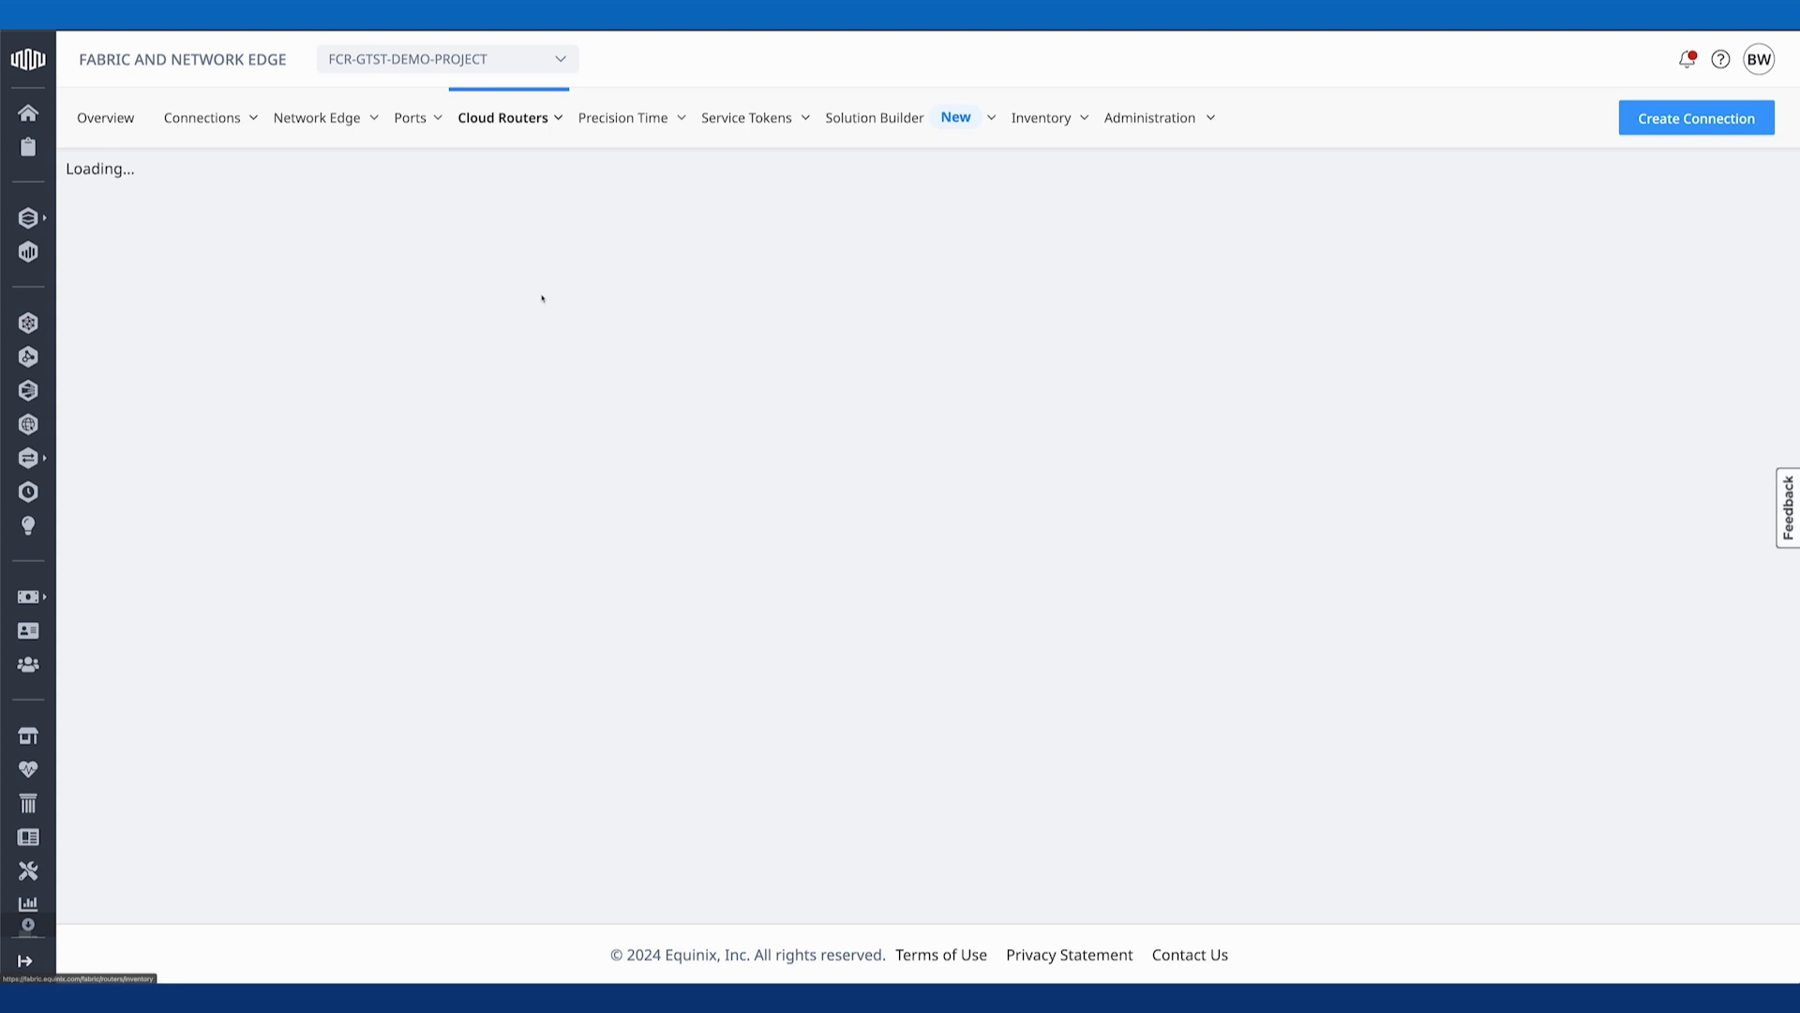
pyautogui.click(399, 61)
pyautogui.click(663, 302)
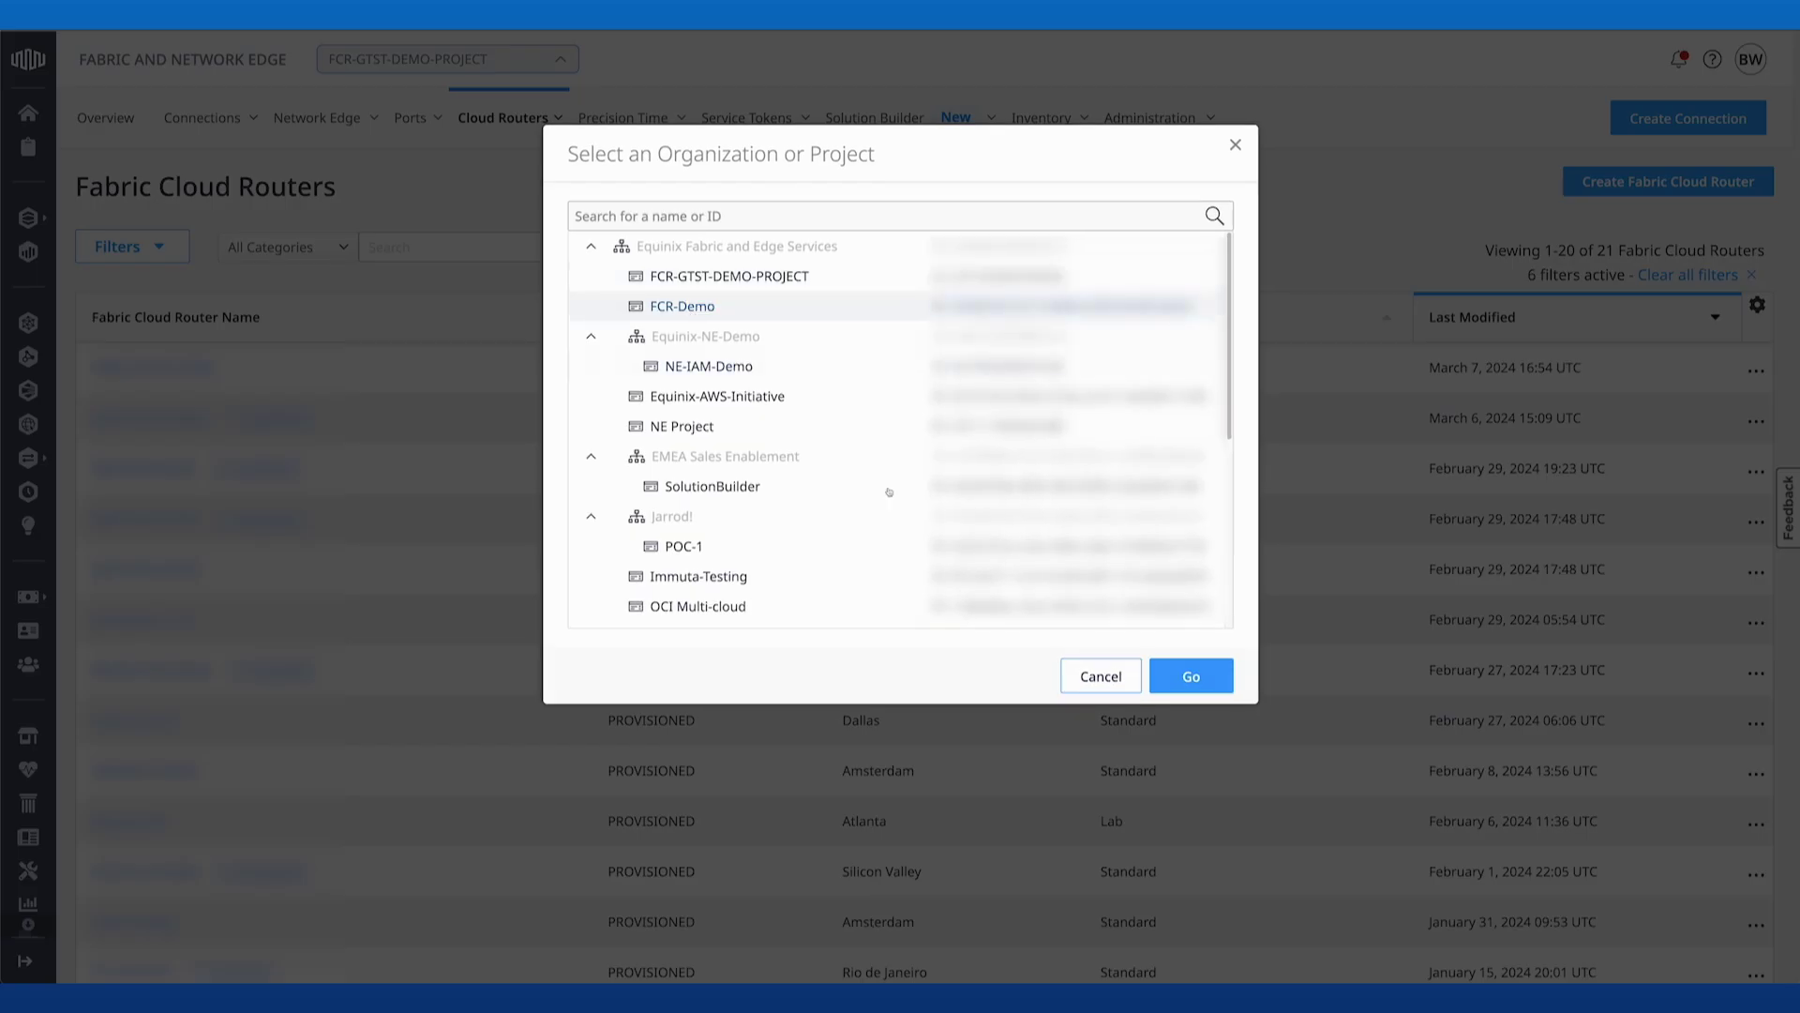
pyautogui.click(1190, 675)
# - Reload FCR-RF-Demo-02's active routes and review its five PROVISIONED 50 Mbps connections
pyautogui.click(145, 367)
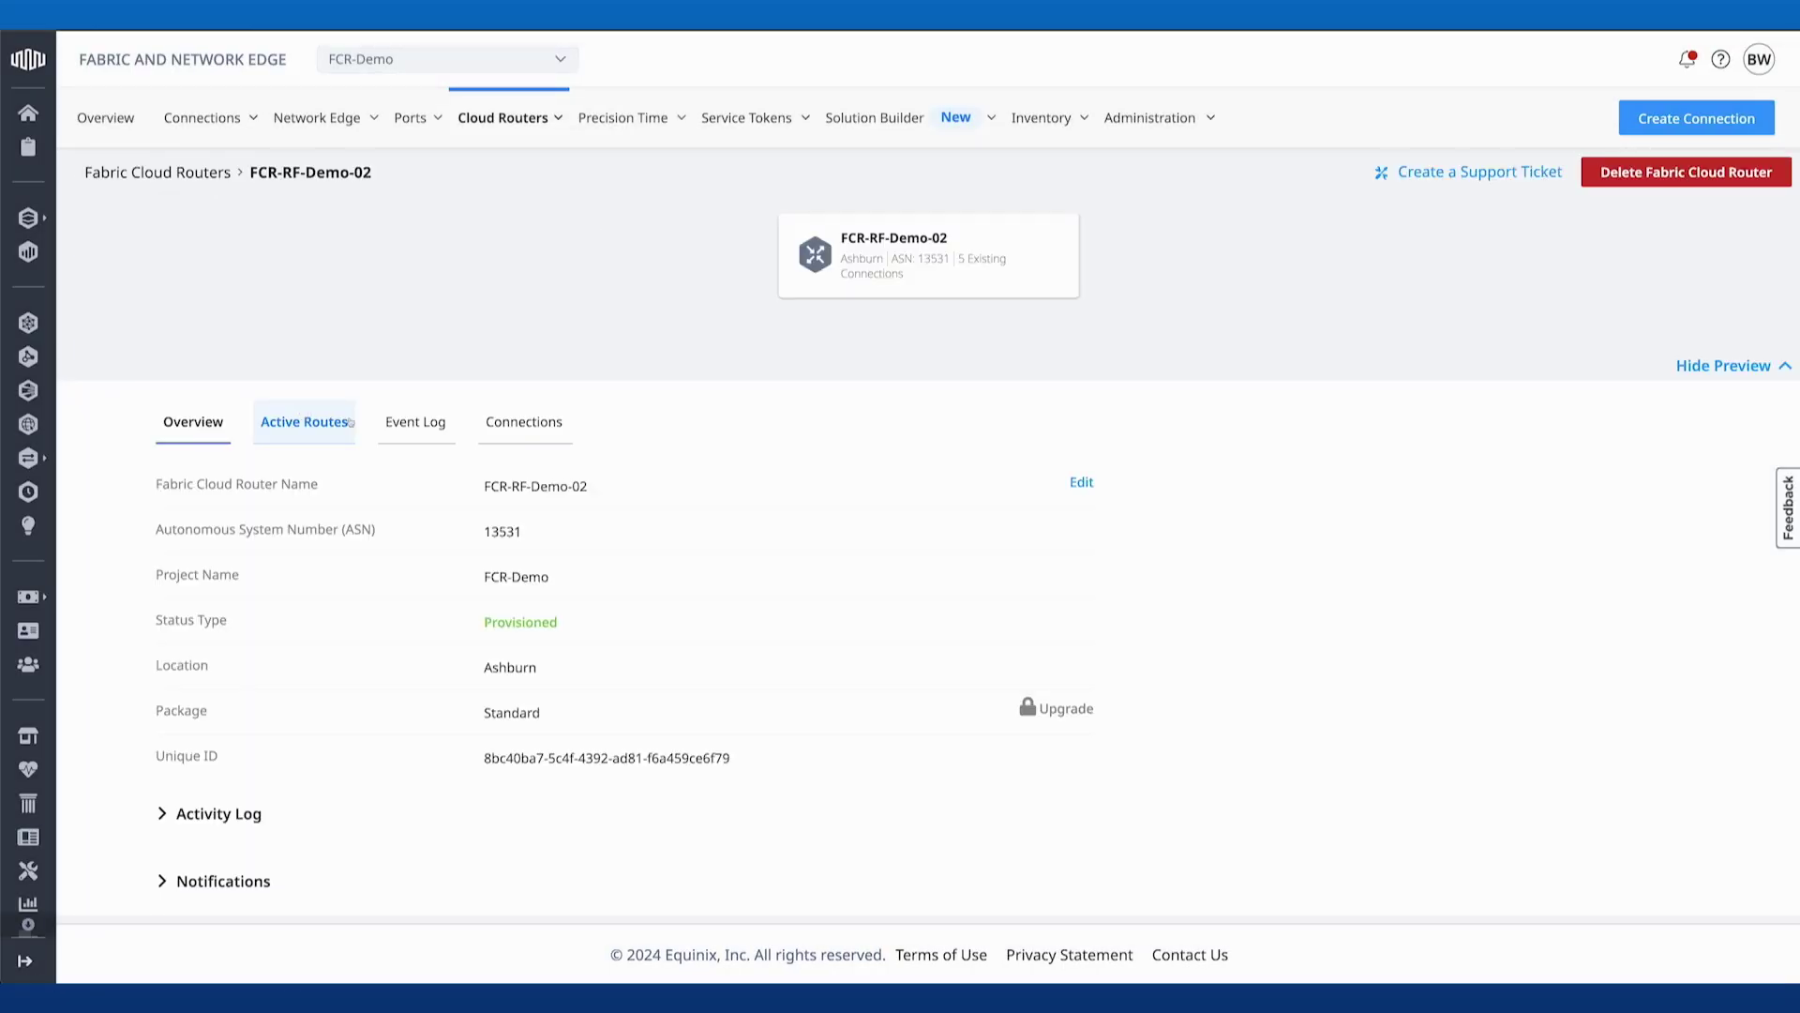
pyautogui.click(304, 422)
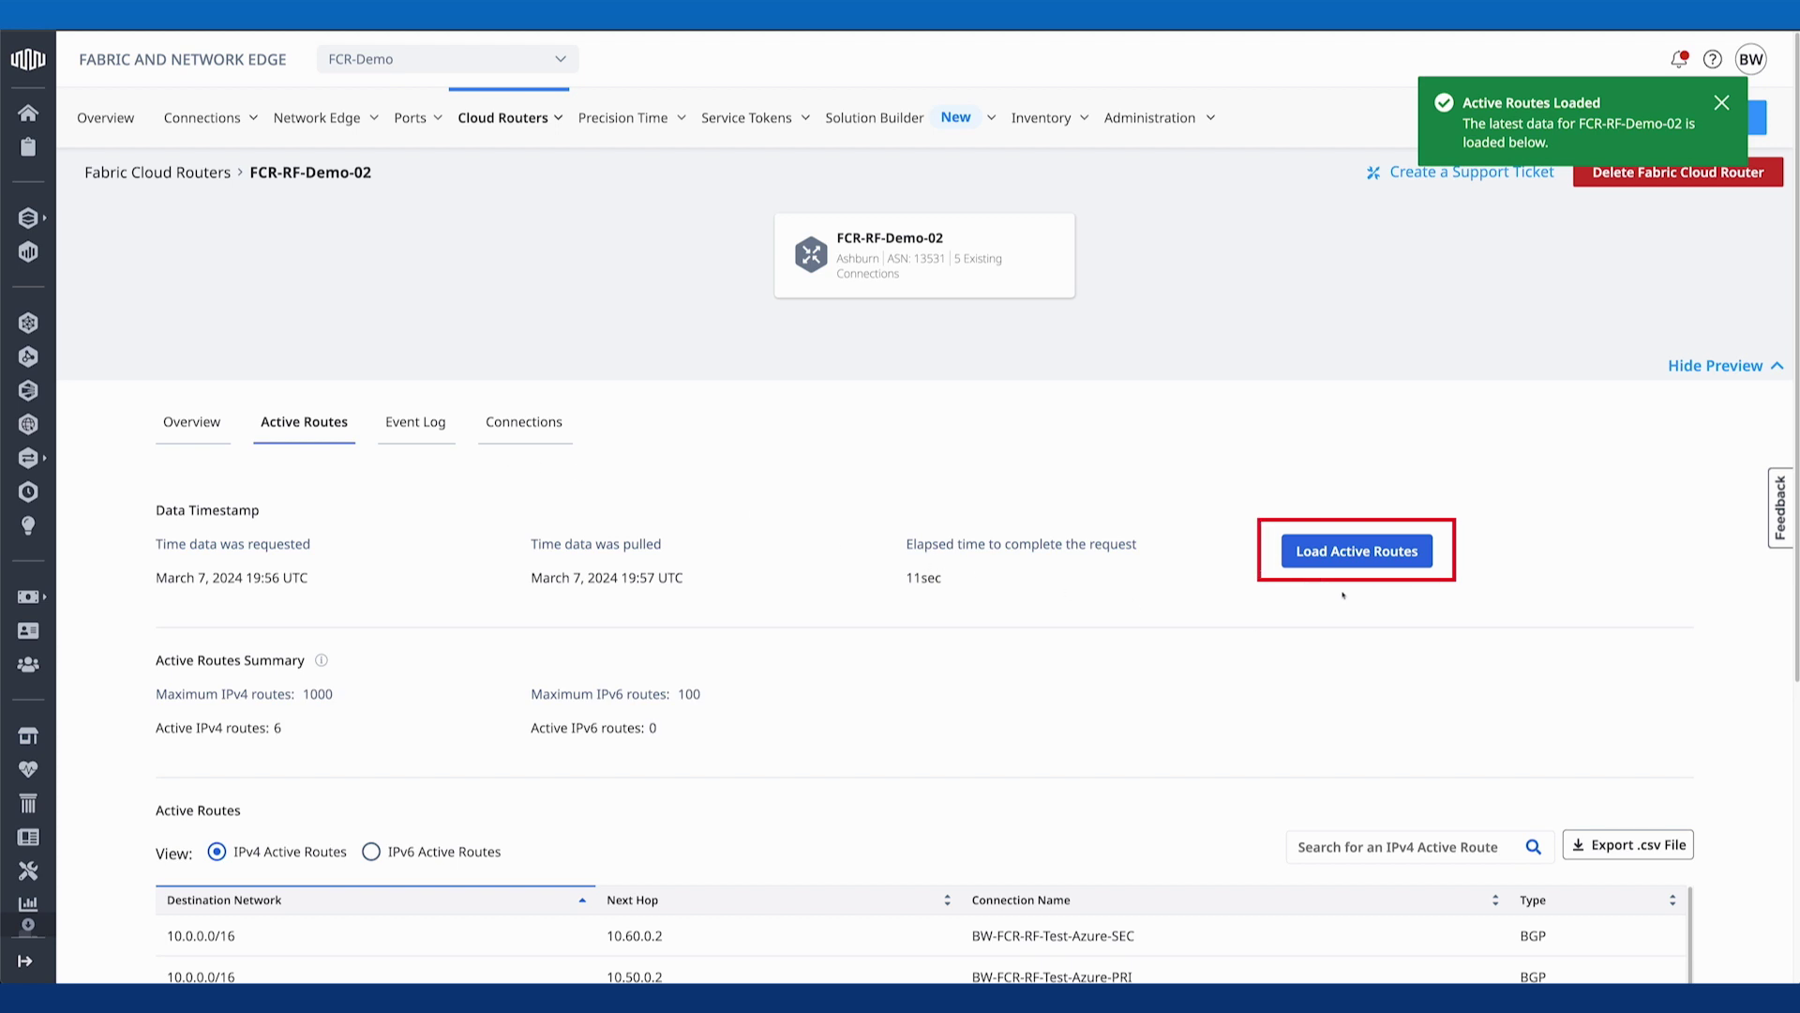
pyautogui.click(1350, 553)
pyautogui.click(1149, 571)
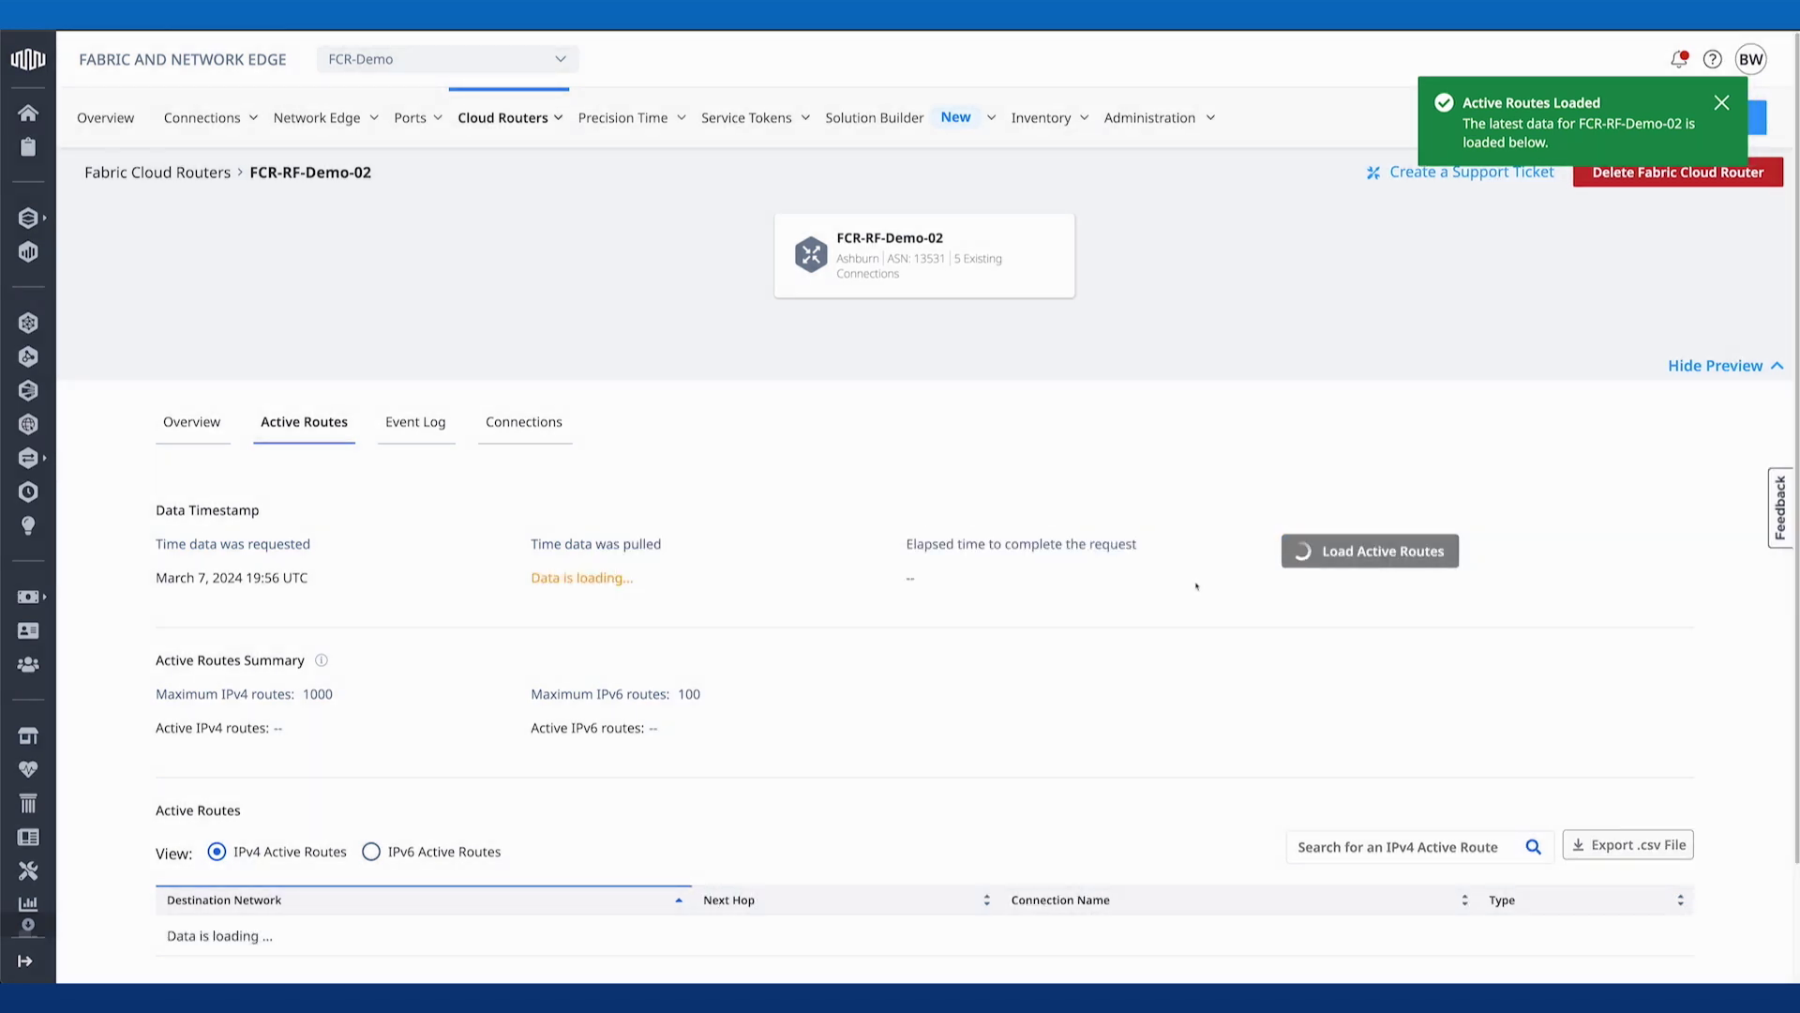
pyautogui.click(525, 422)
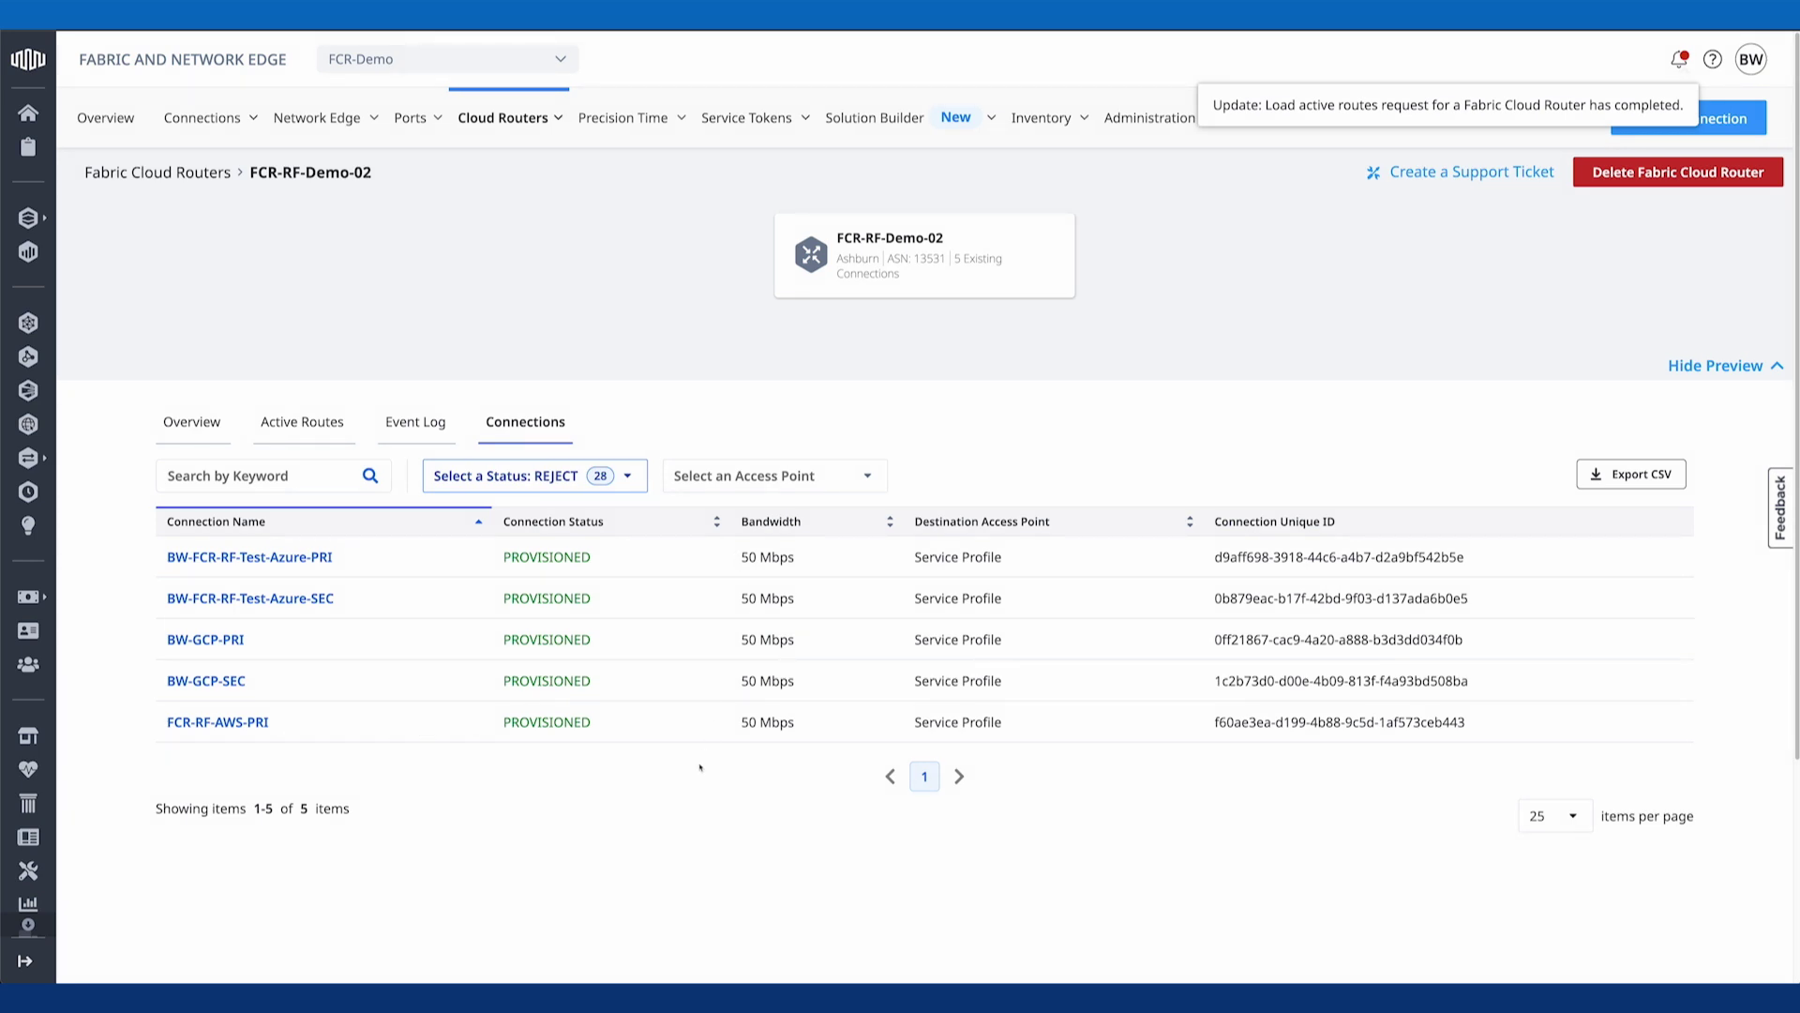
pyautogui.click(302, 421)
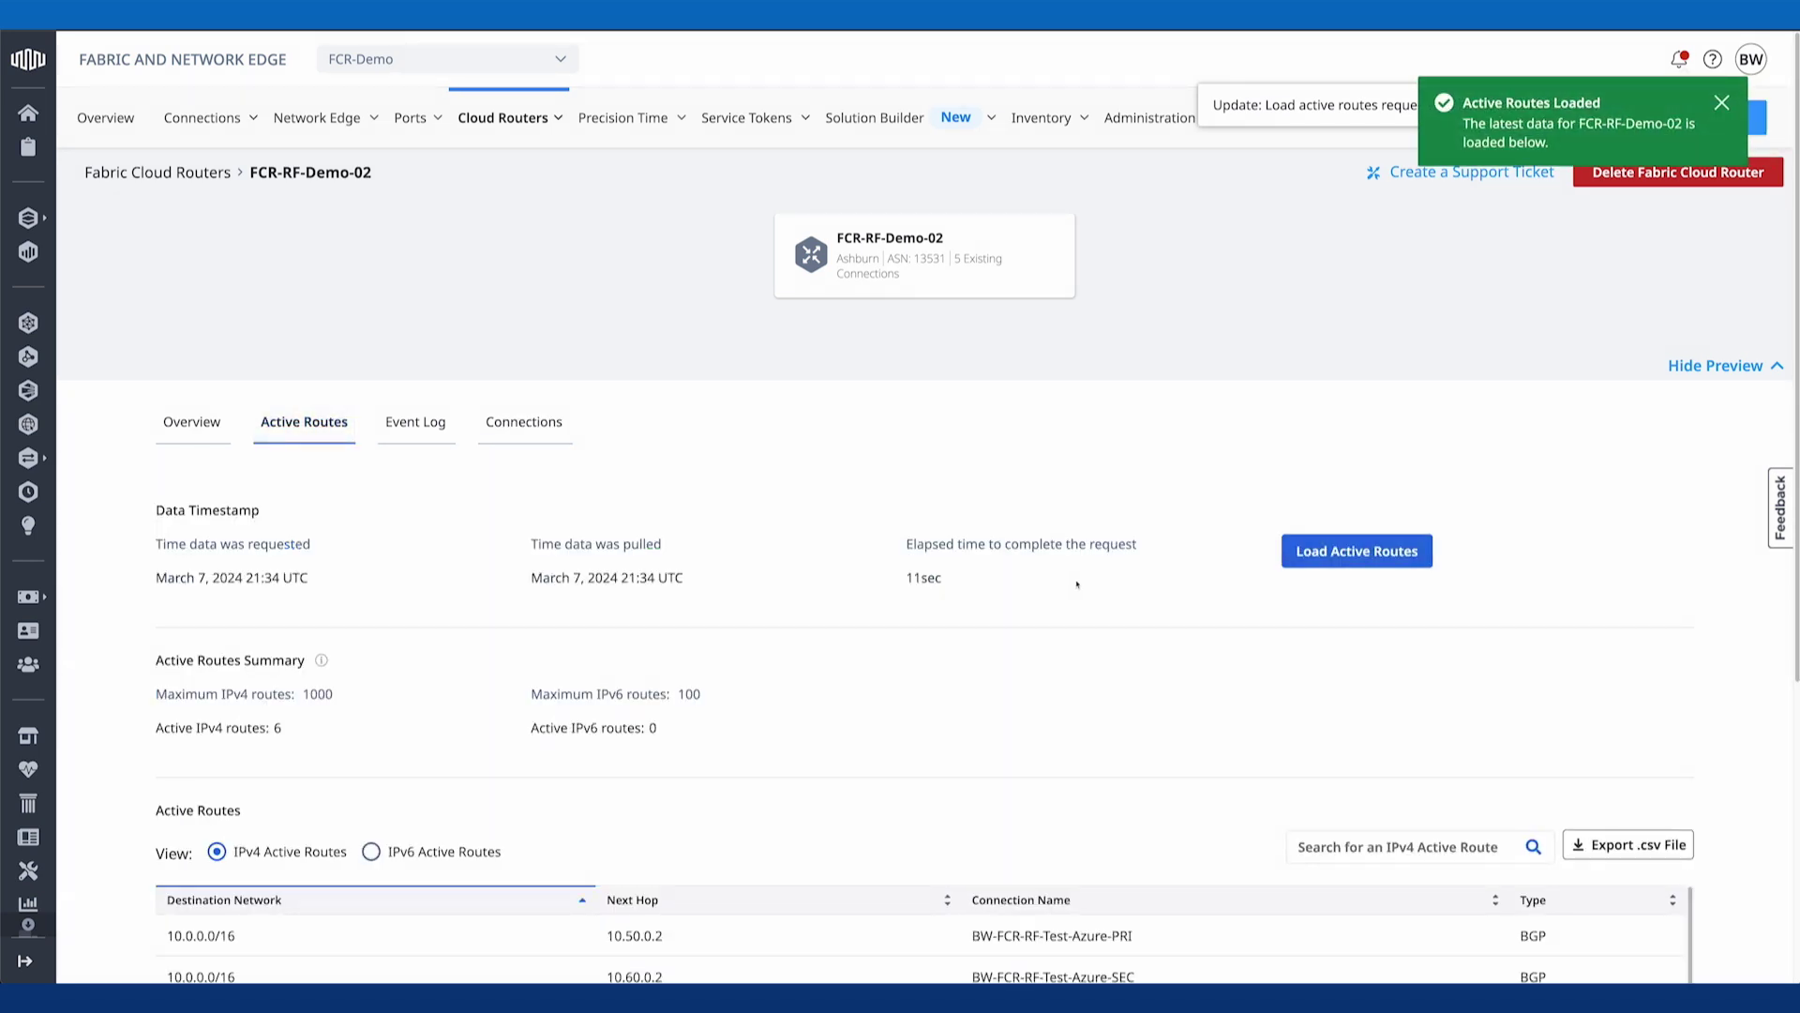
pyautogui.scroll(-5, 1076, 584)
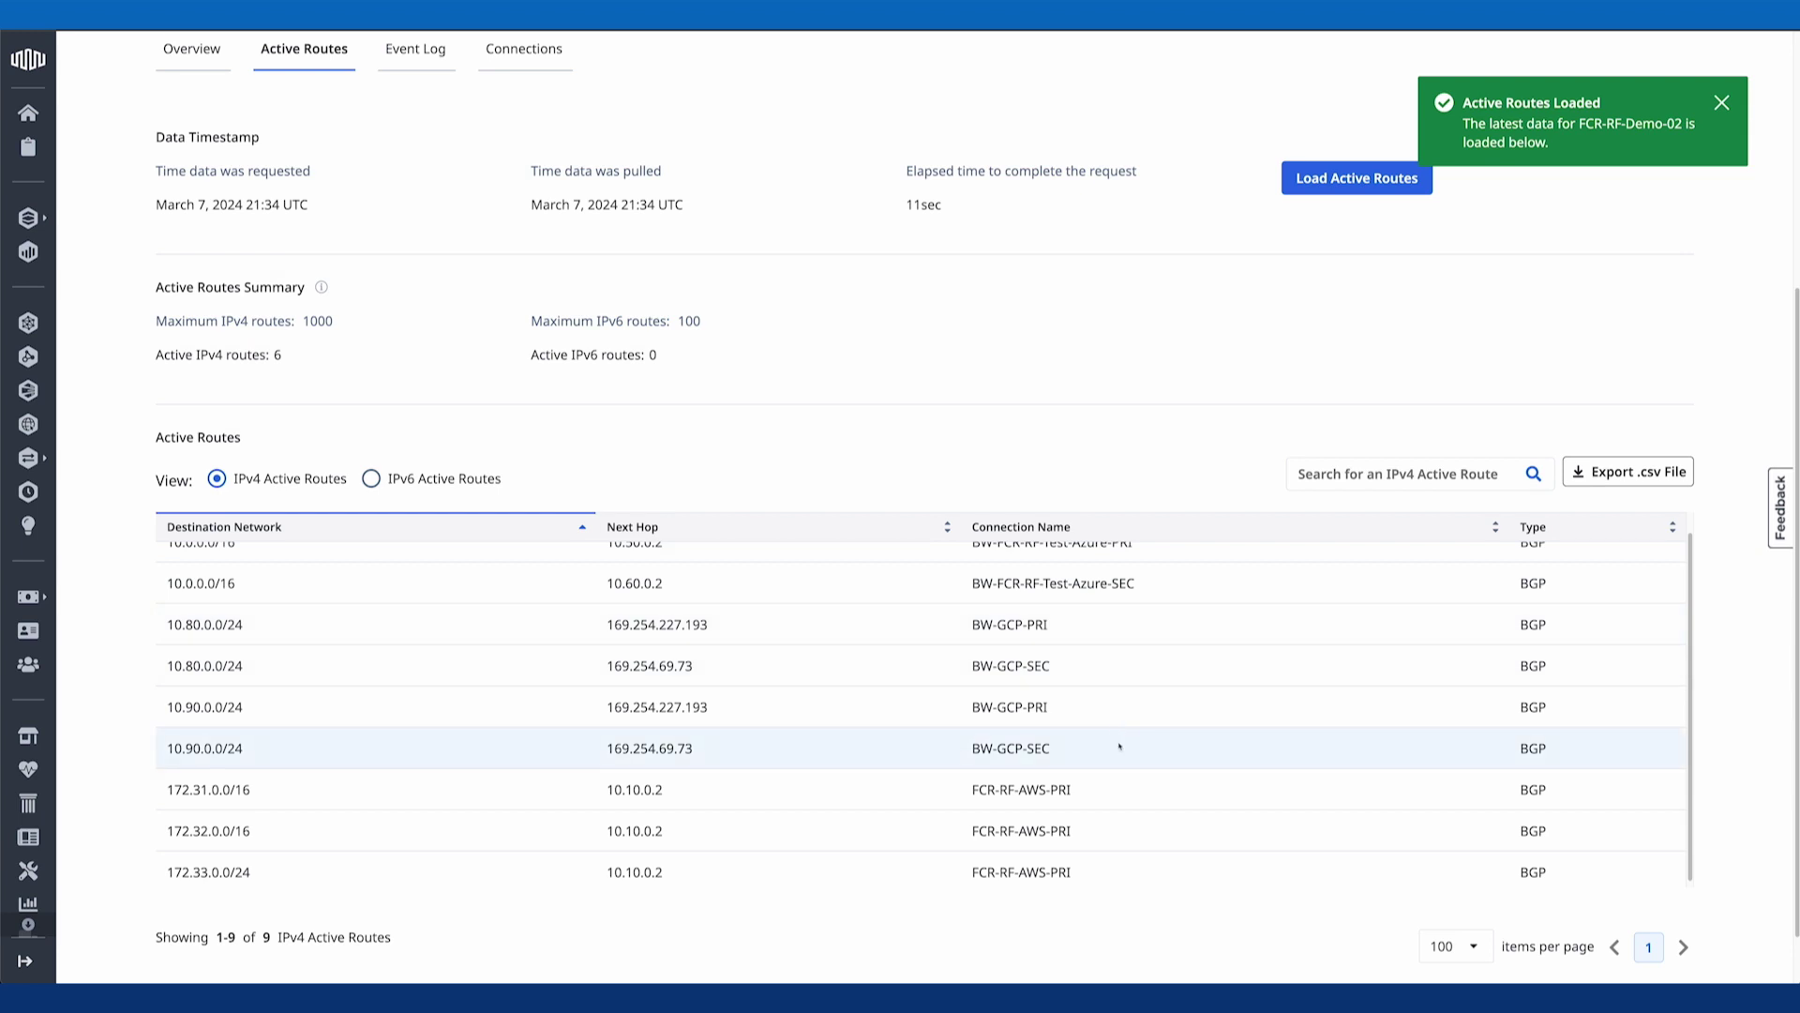
pyautogui.moveTo(1052, 628); pyautogui.dragTo(944, 630)
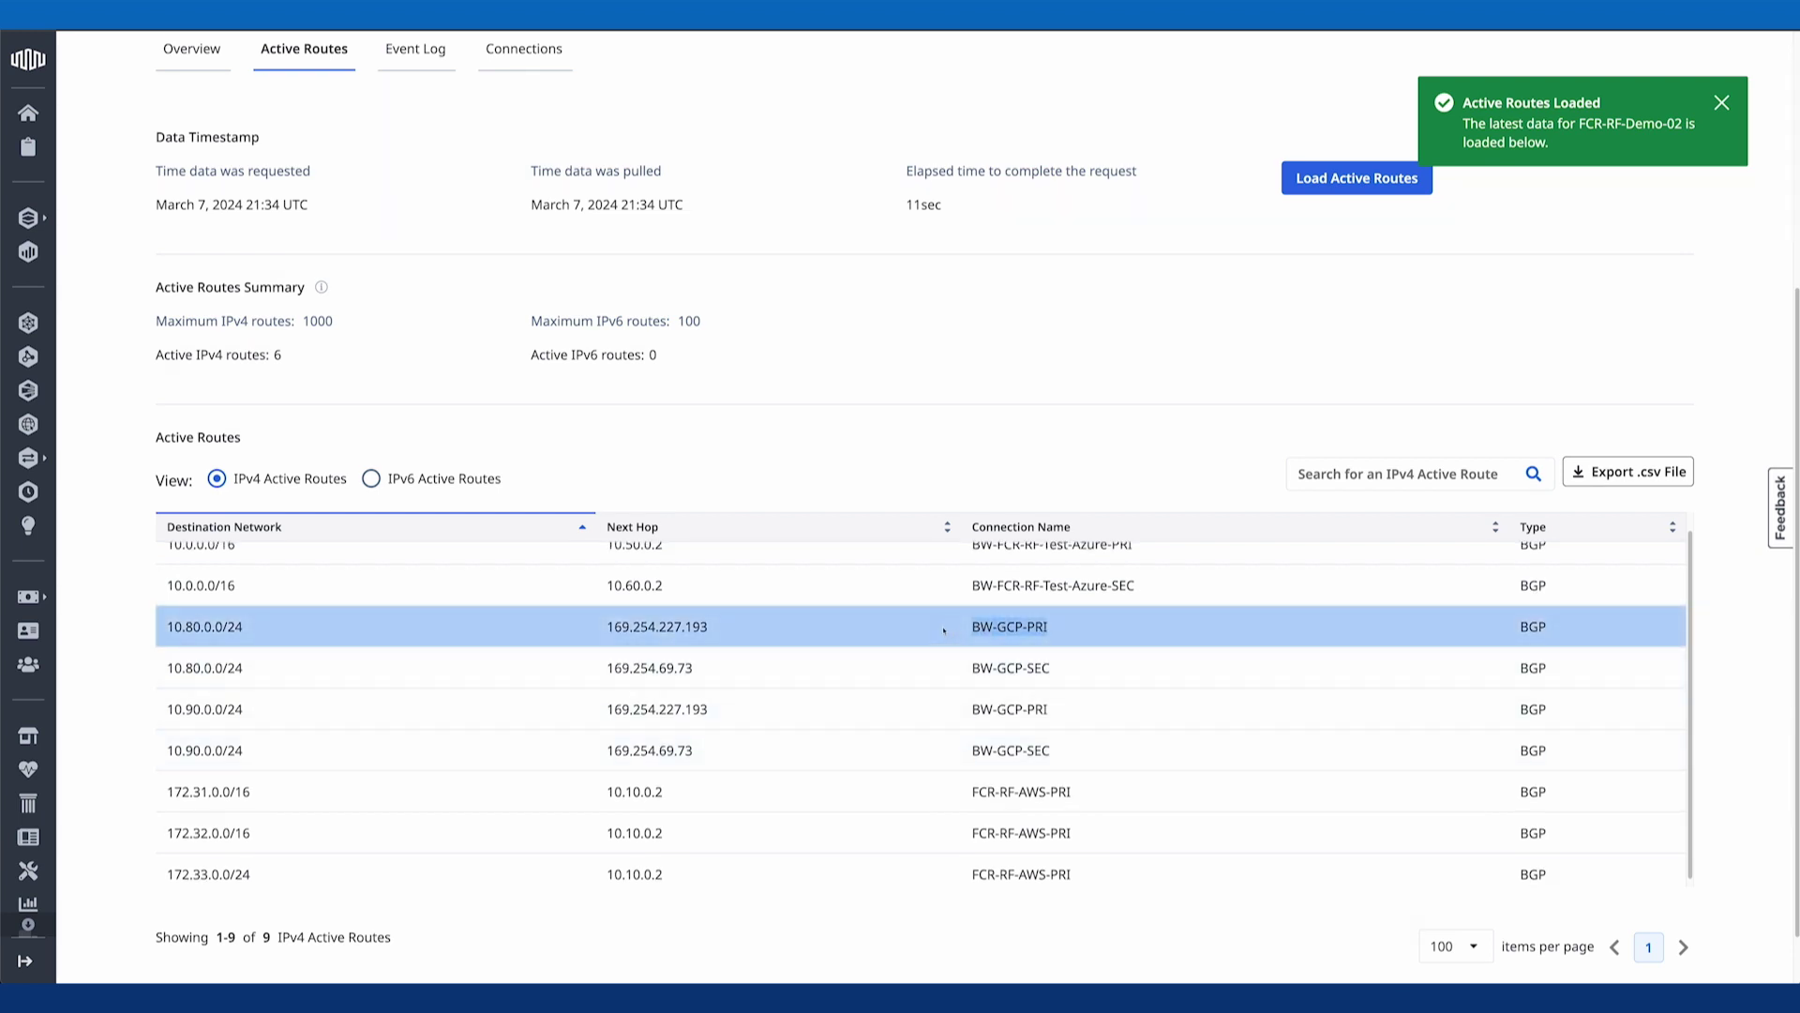
pyautogui.click(358, 620)
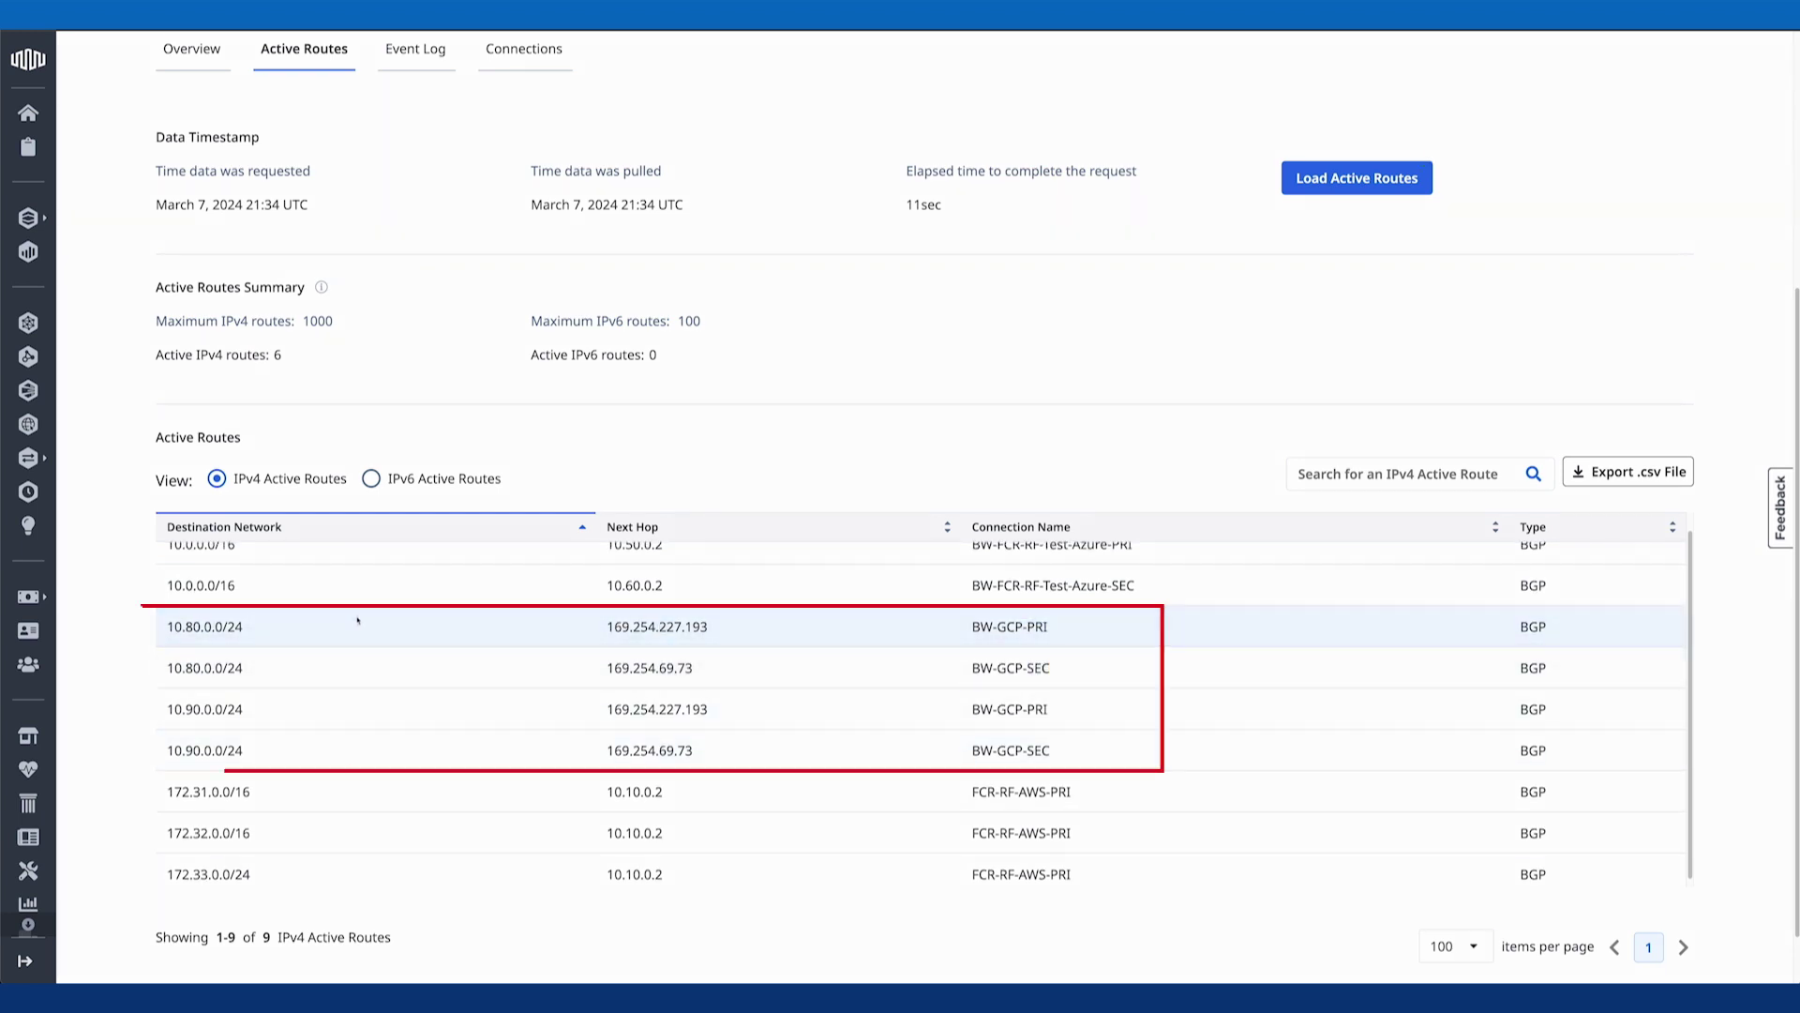
pyautogui.tripleClick(282, 633)
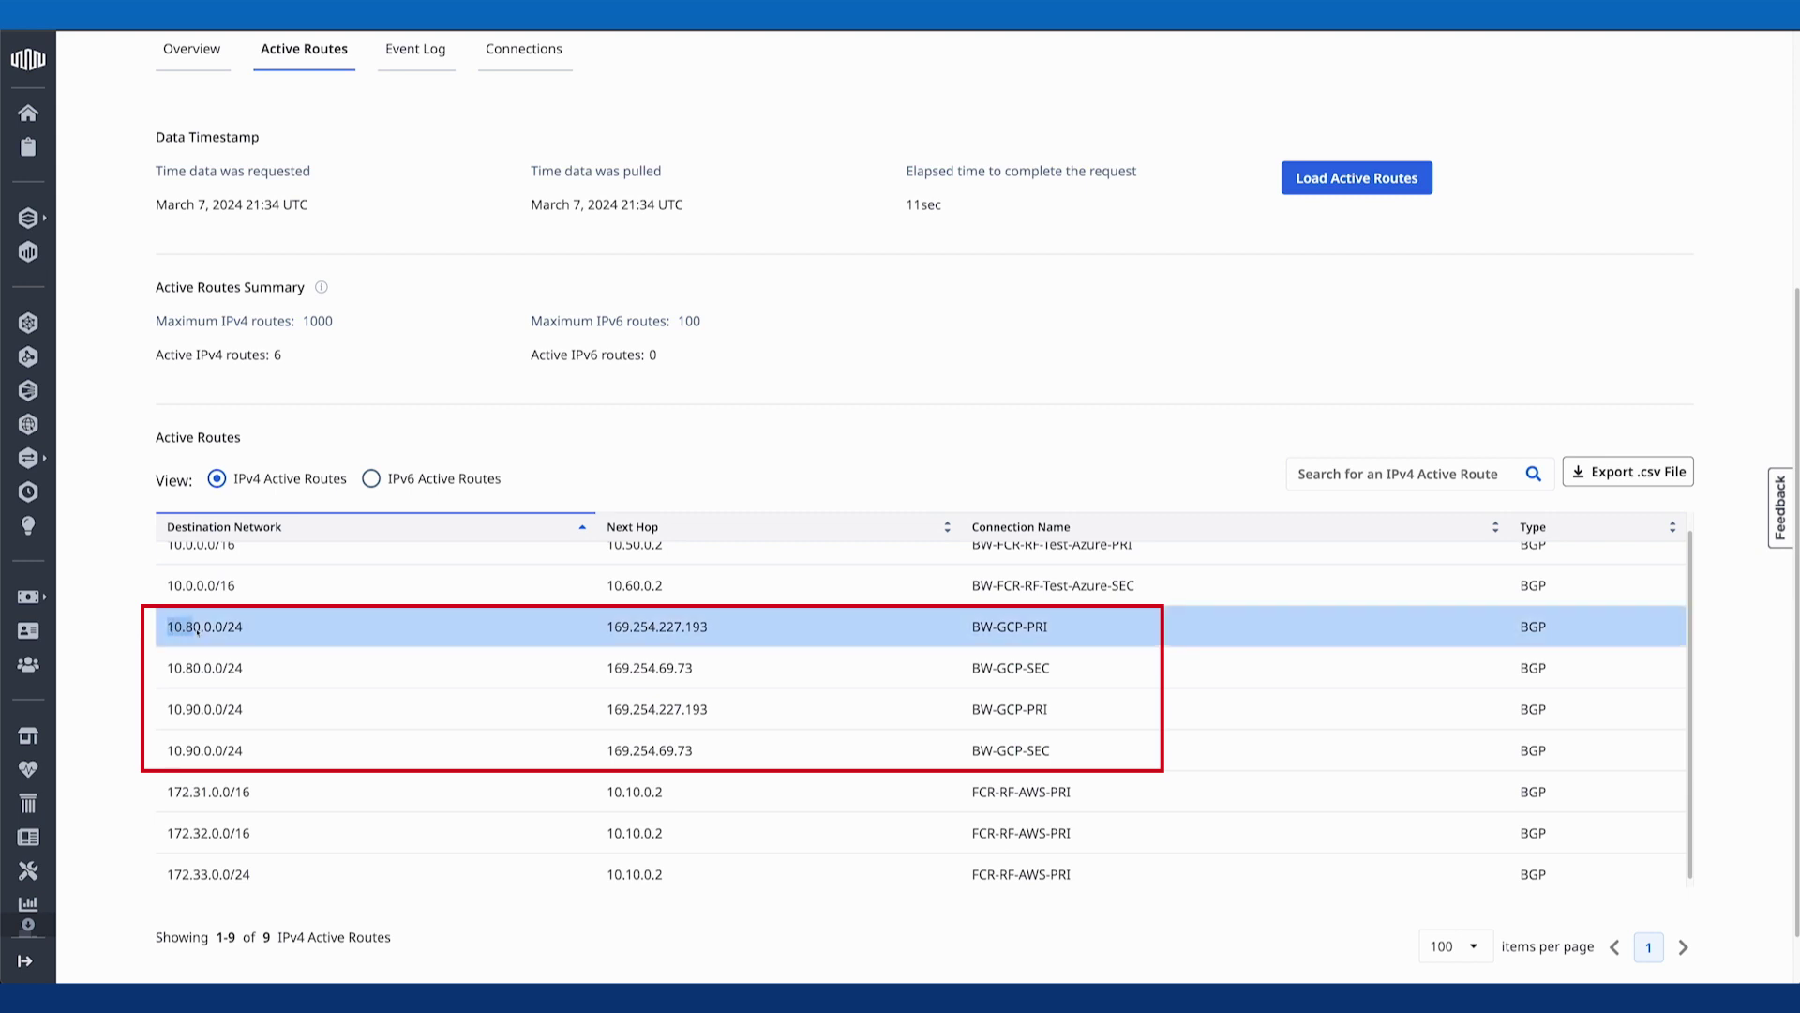
pyautogui.click(283, 633)
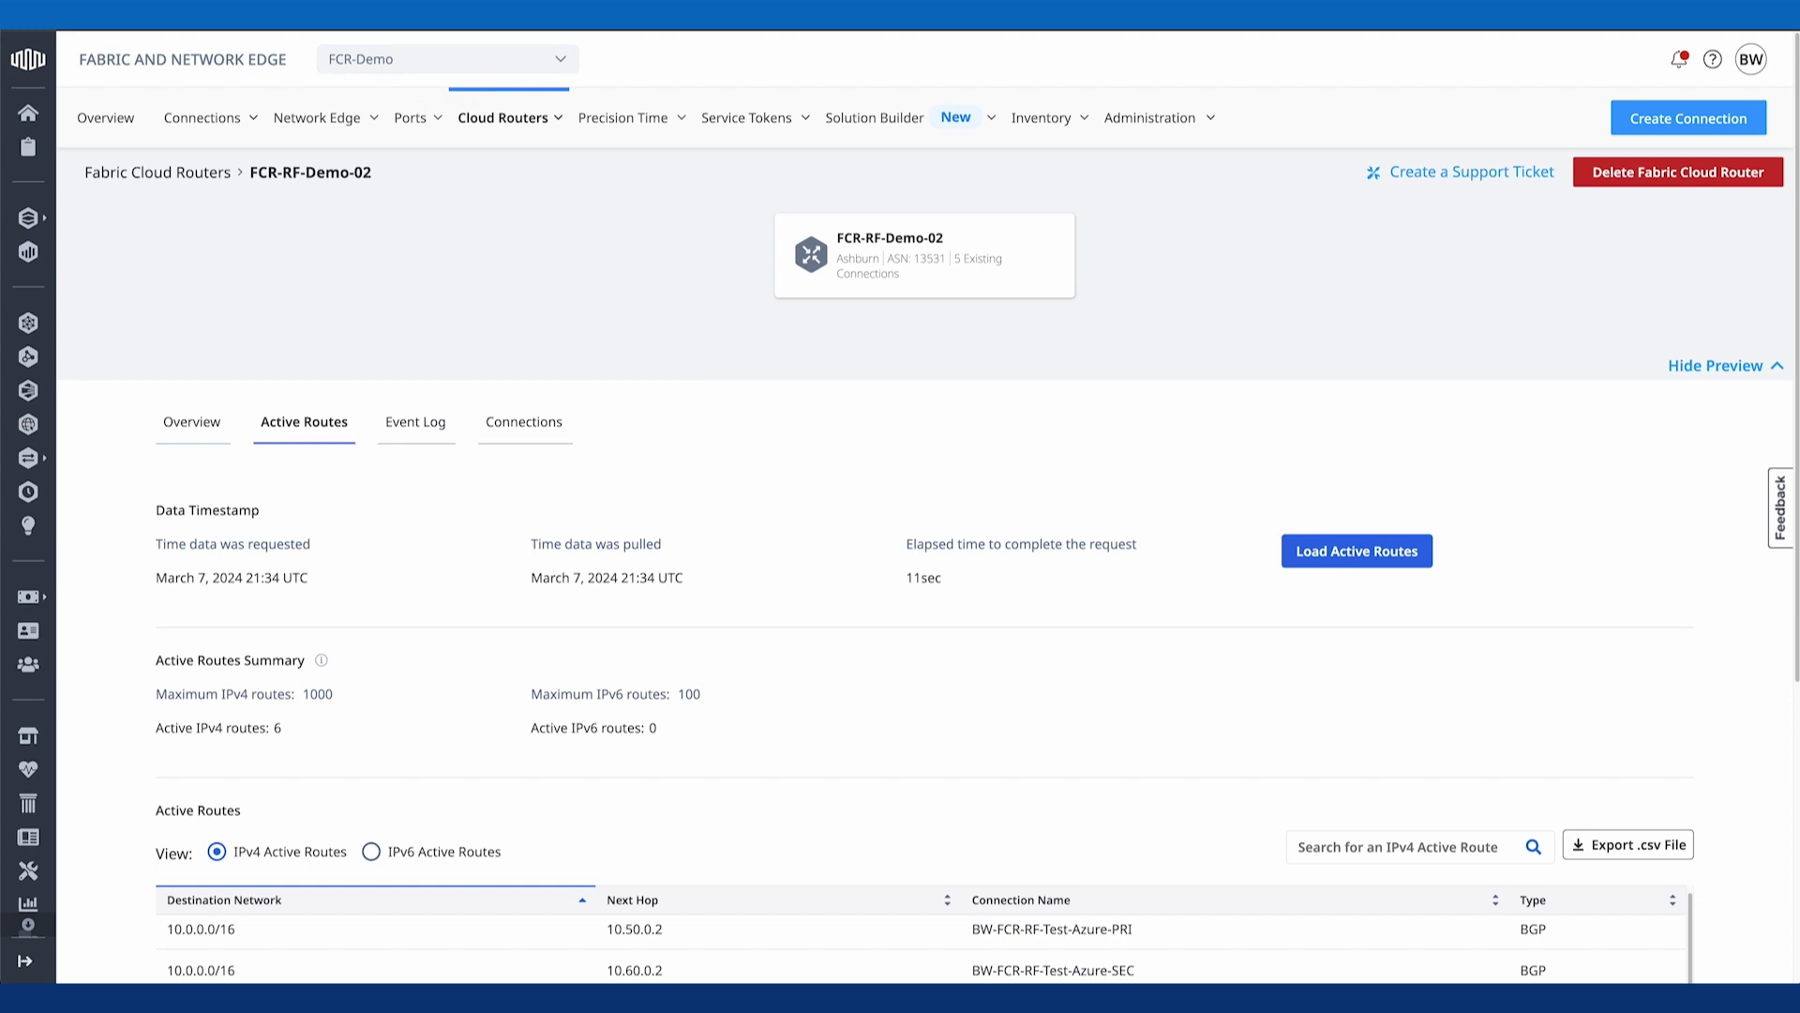
pyautogui.scroll(-5, 807, 554)
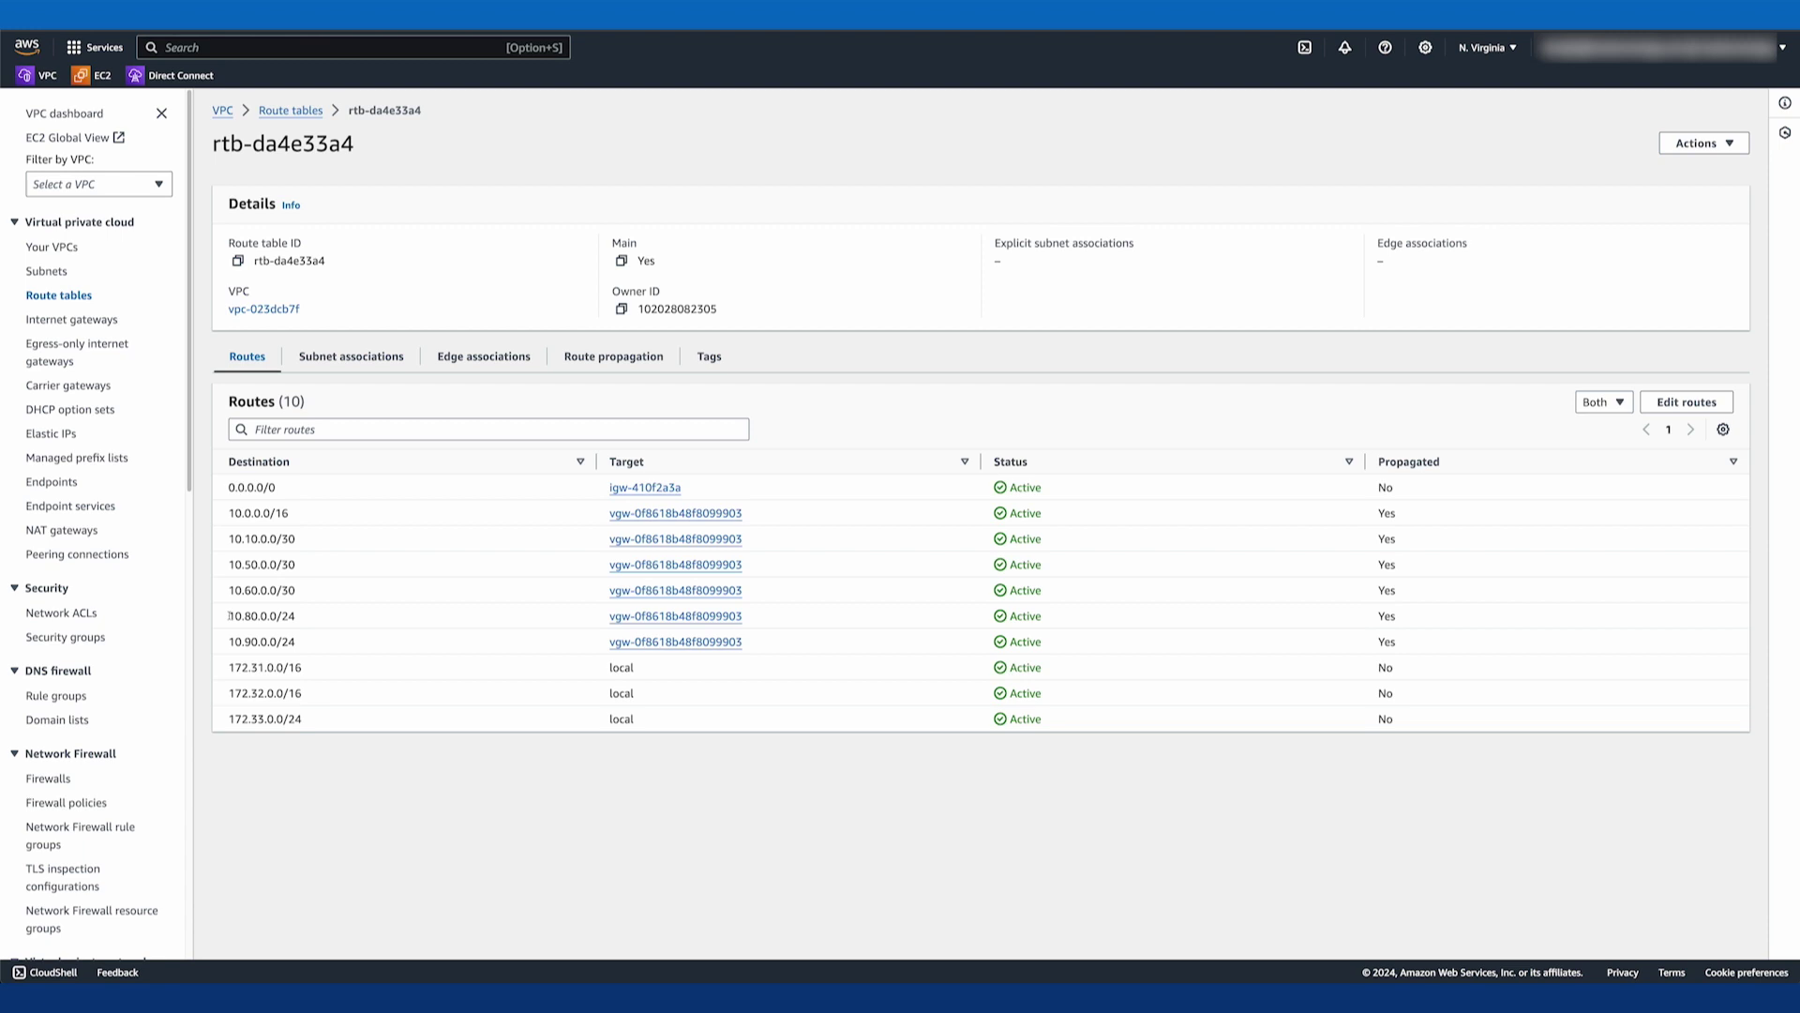
# - Highlight the propagated 10.90.0.0/24 route in rtb-da4e33a4, then clear the selection
pyautogui.moveTo(298, 641); pyautogui.dragTo(228, 642)
pyautogui.click(304, 614)
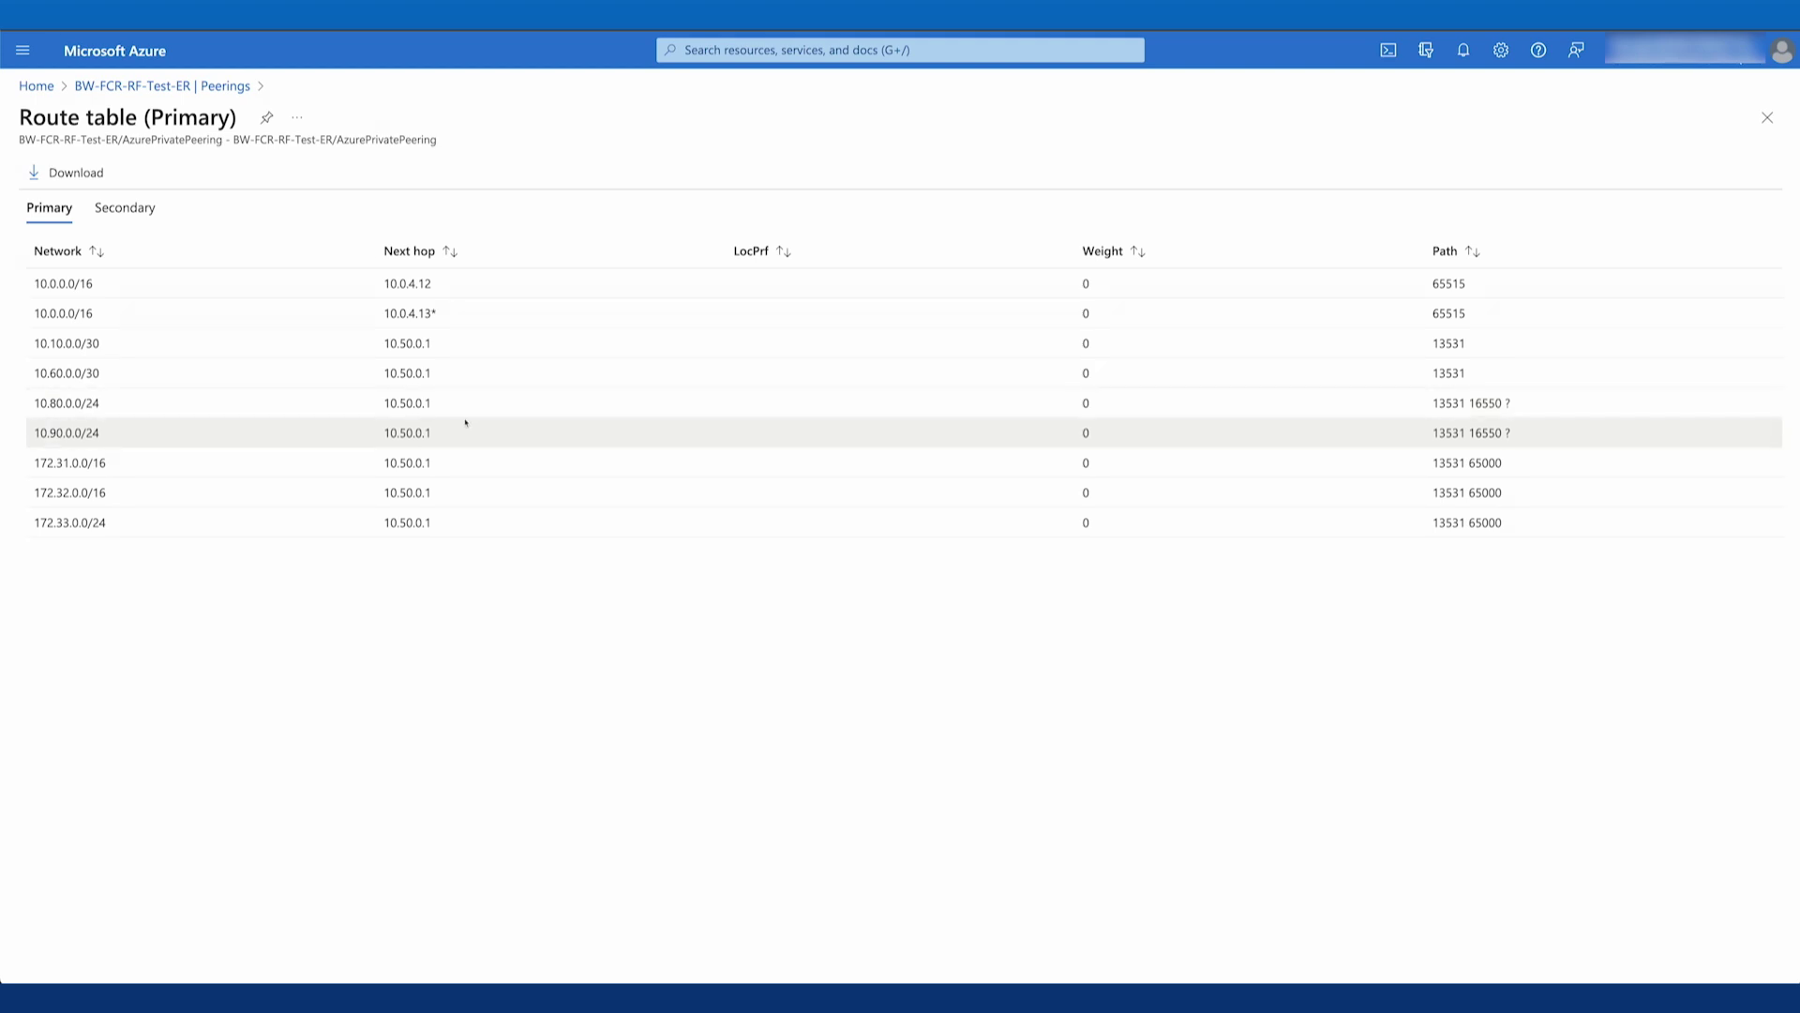
# - Highlight ASNs 13531 and Google's 16550 in the 10.80.0.0/24 route path, then deselect
pyautogui.moveTo(1433, 406); pyautogui.dragTo(1465, 405)
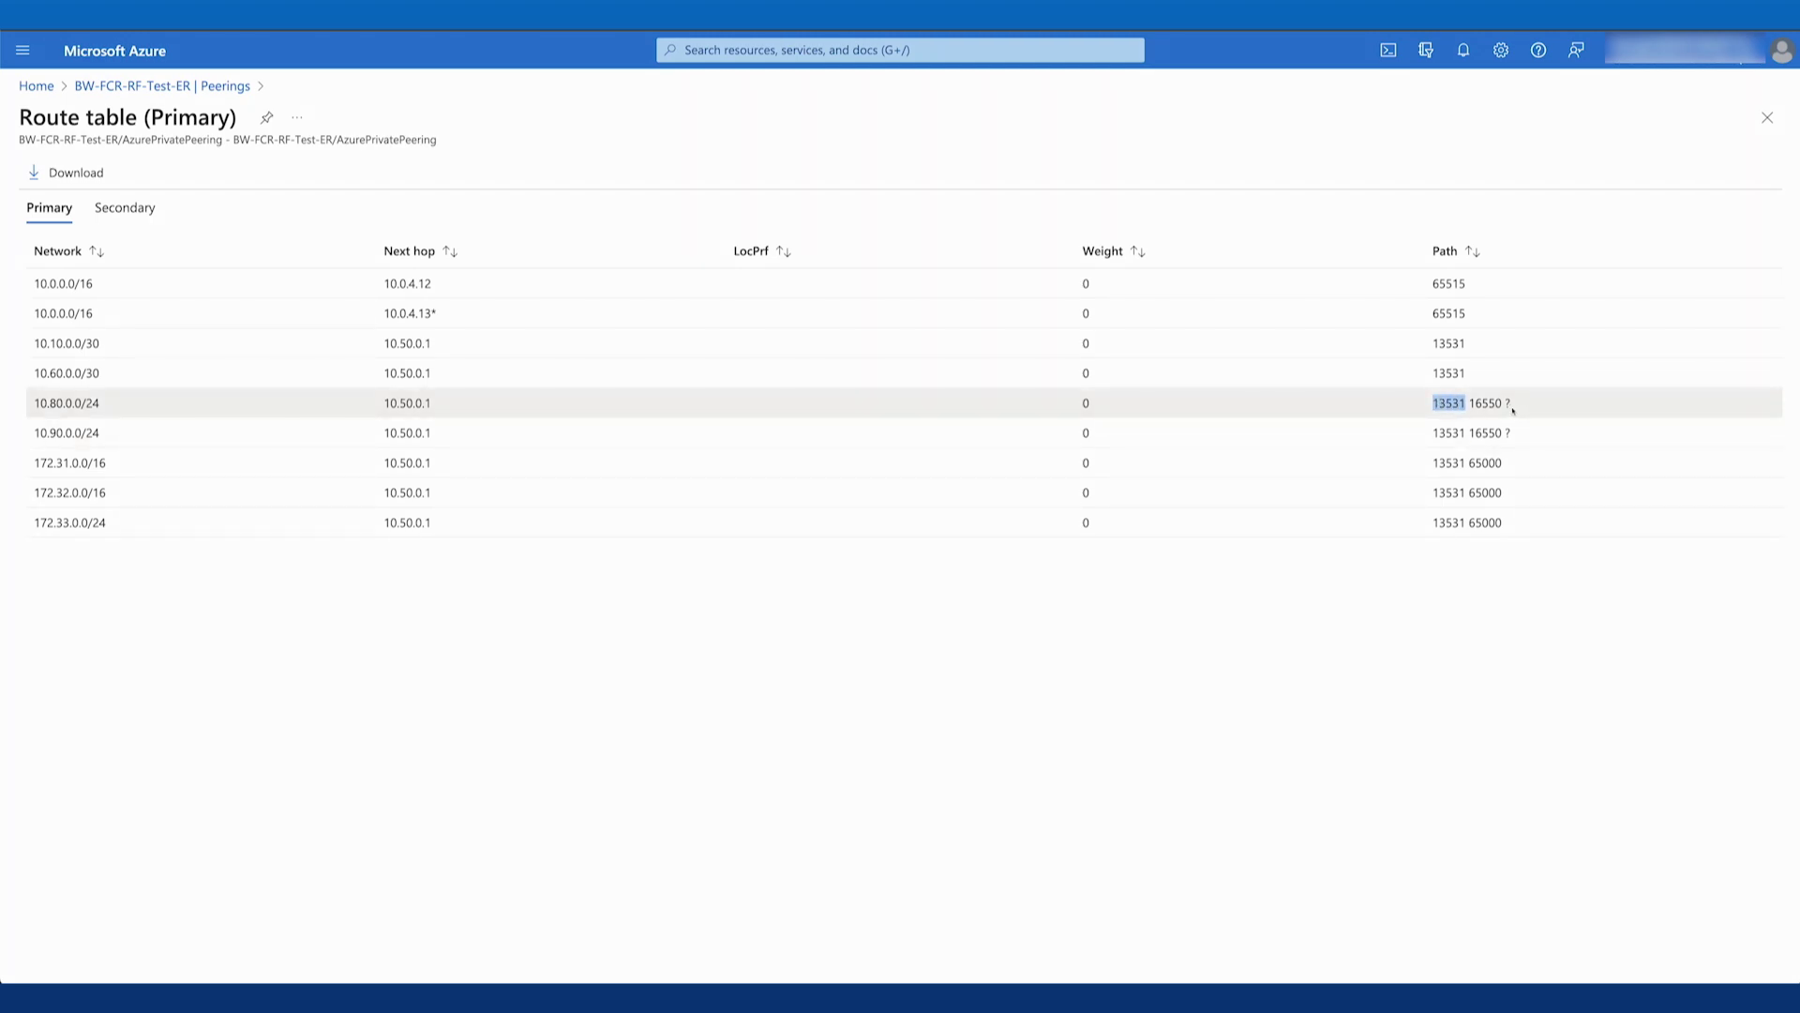
pyautogui.moveTo(1469, 405); pyautogui.dragTo(1506, 405)
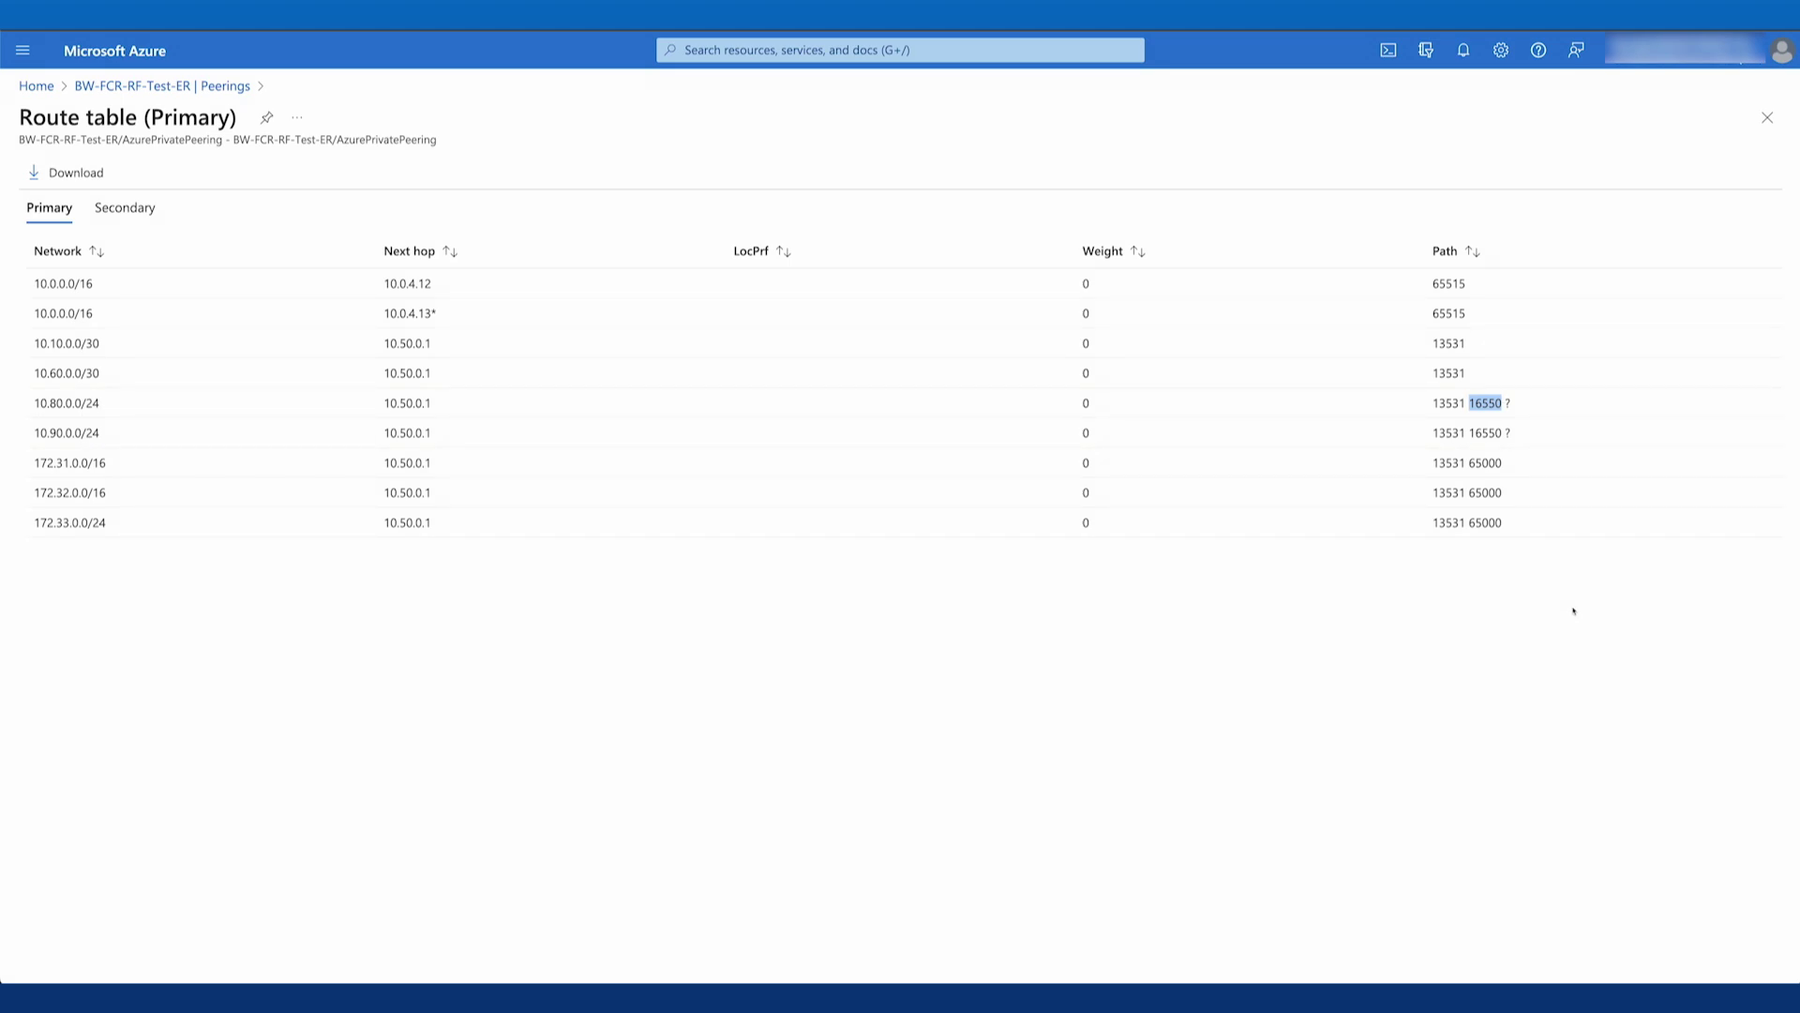
pyautogui.click(1472, 433)
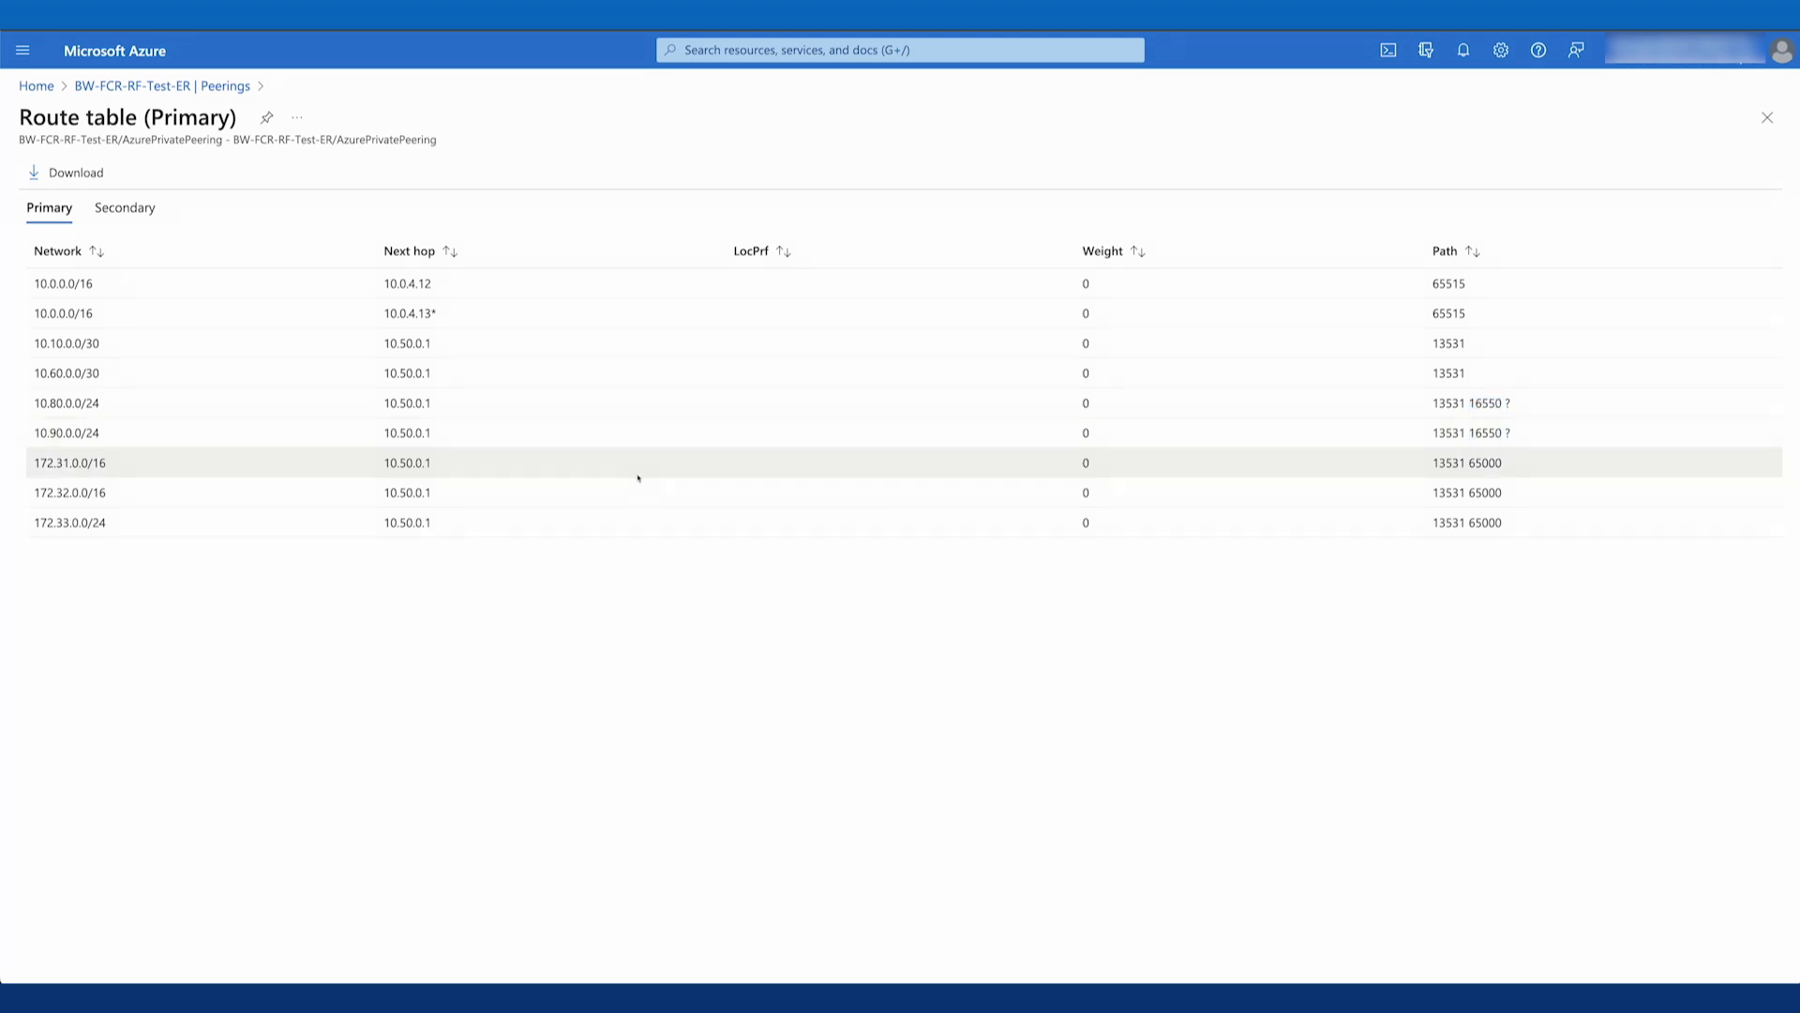